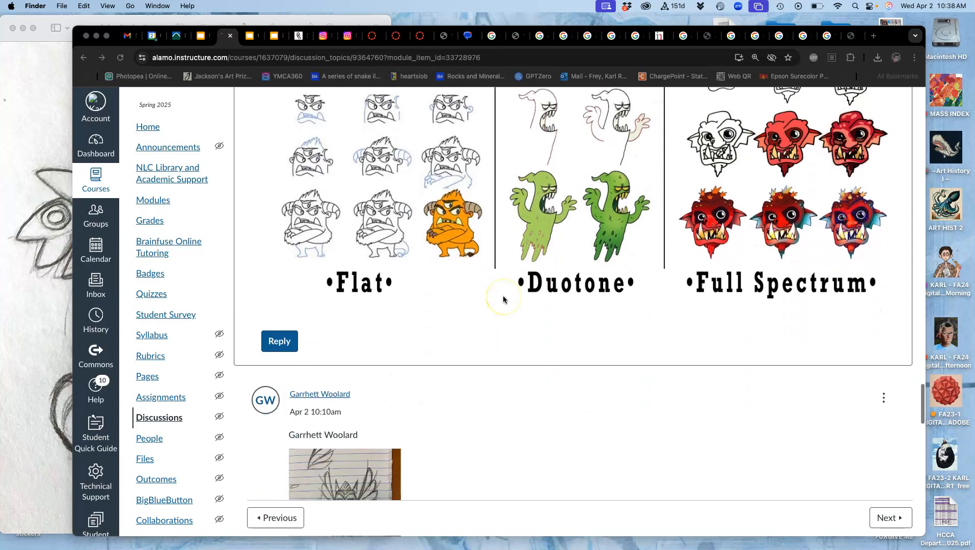
- Review the assignment's coloring and past student examples, and the posted Art Deco Feathered Serpent rough line art sketch
{"action": "scroll", "coordinate": [503, 299], "scroll_direction": "up", "scroll_amount": 3}
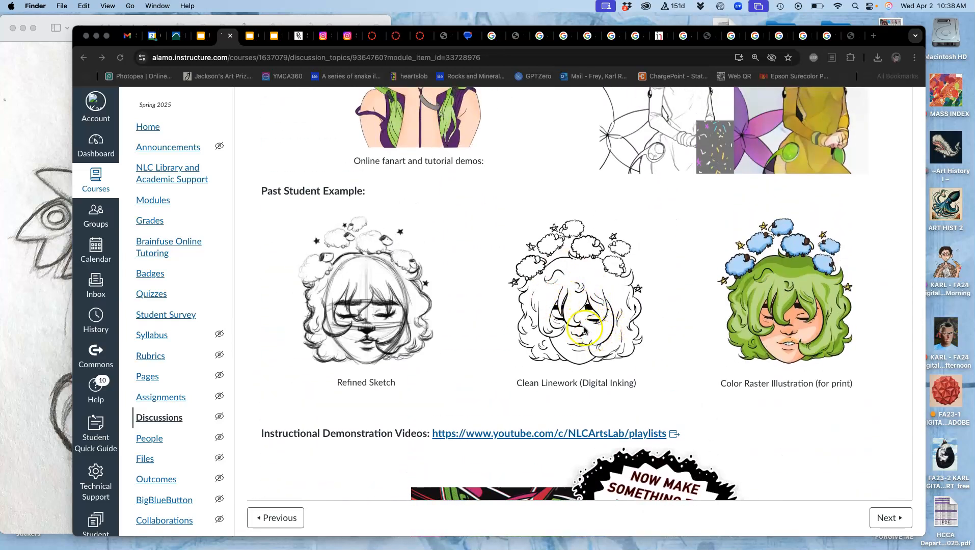
{"action": "scroll", "coordinate": [586, 295], "scroll_direction": "up", "scroll_amount": 3}
{"action": "scroll", "coordinate": [586, 293], "scroll_direction": "up", "scroll_amount": 2}
{"action": "scroll", "coordinate": [560, 203], "scroll_direction": "down", "scroll_amount": 6}
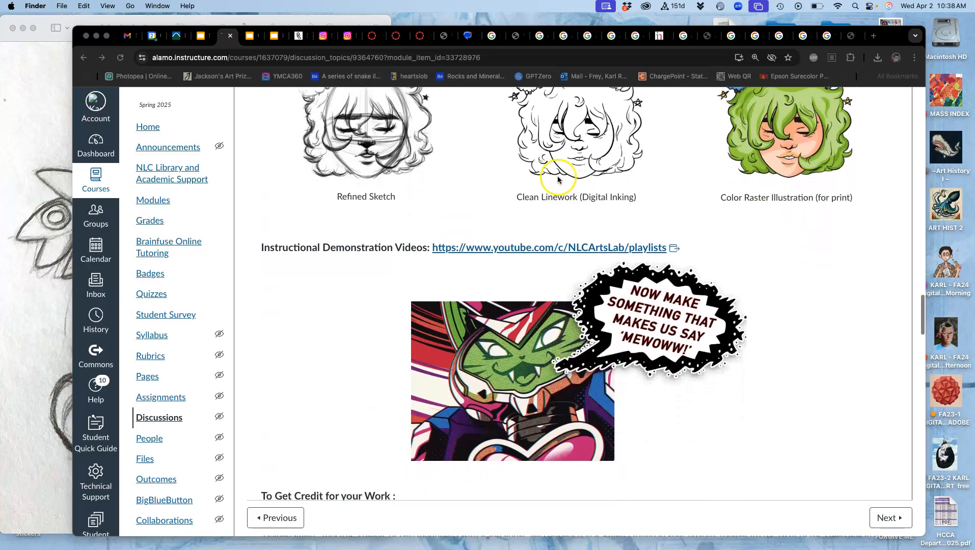
{"action": "scroll", "coordinate": [560, 184], "scroll_direction": "down", "scroll_amount": 15}
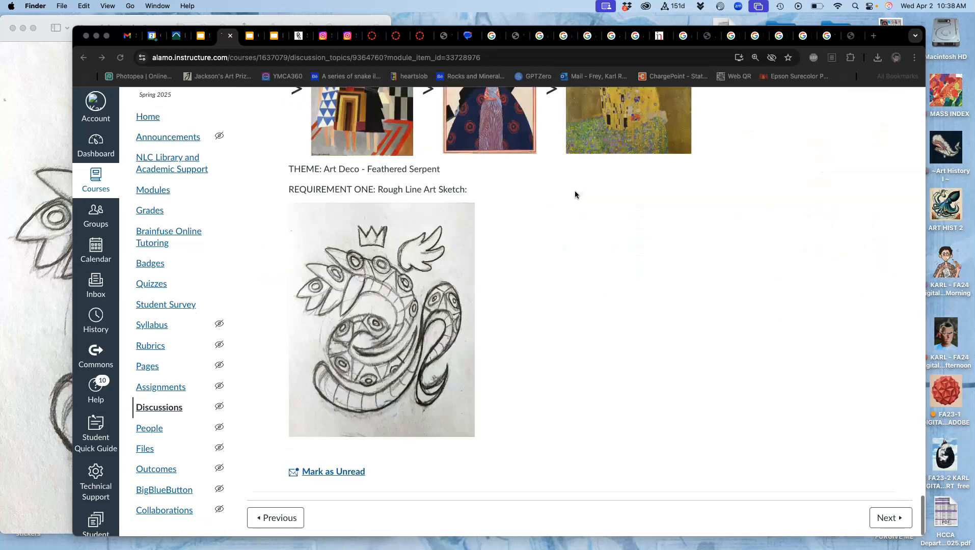
{"action": "scroll", "coordinate": [537, 228], "scroll_direction": "up", "scroll_amount": 1}
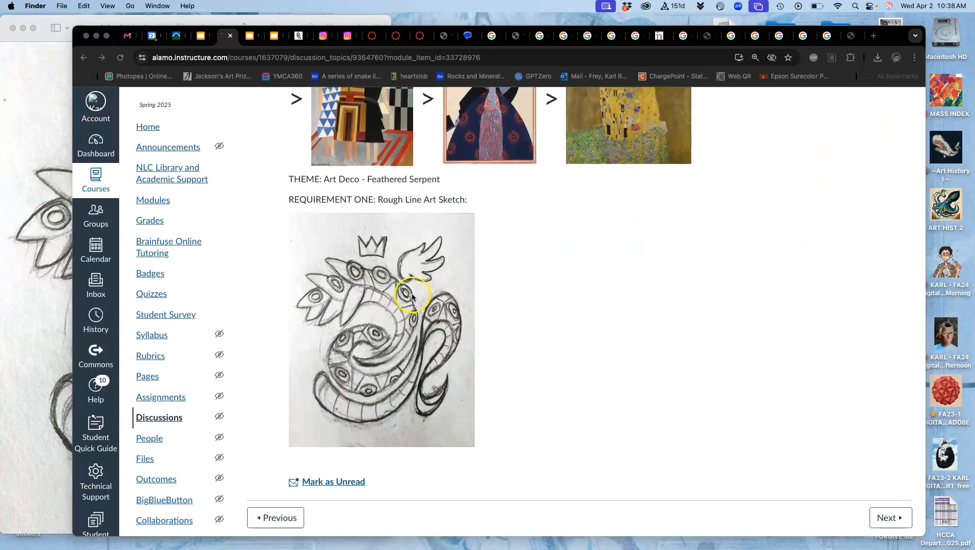
- Close the sketch preview, open Year of the Snake Rough Sketch.jpg in Illustrator, and move the Image Trace panel clear of the drawing
{"action": "left_click", "coordinate": [39, 119]}
{"action": "left_click", "coordinate": [13, 31]}
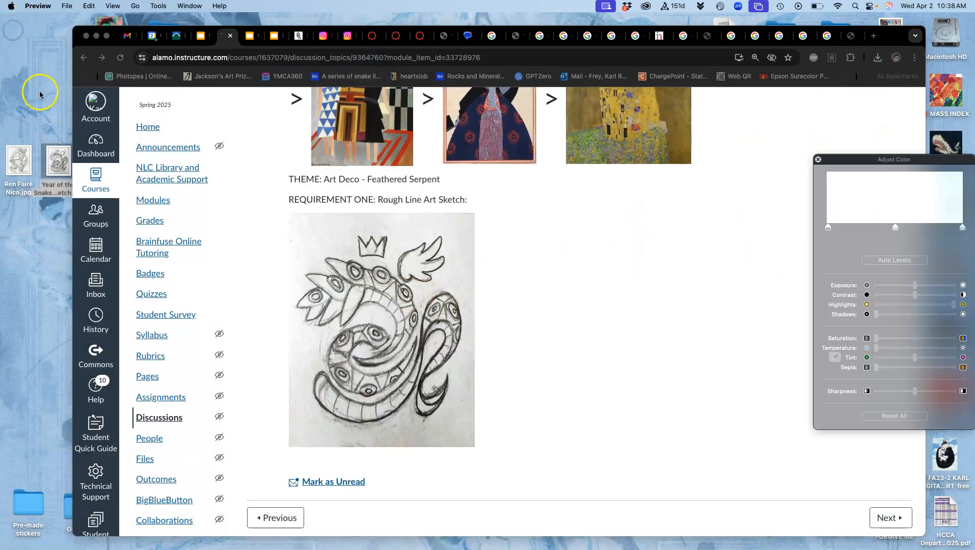
{"action": "left_click", "coordinate": [46, 114]}
{"action": "left_click_drag", "start_coordinate": [55, 157], "coordinate": [13, 193]}
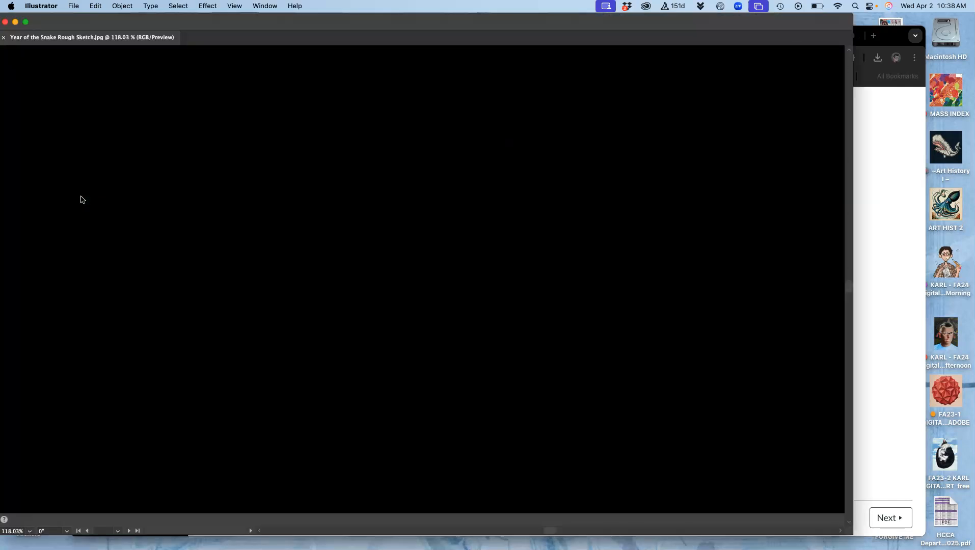
{"action": "key", "text": "super+minus"}
{"action": "key", "text": "super+minus"}
{"action": "key", "text": "super+minus"}
{"action": "key", "text": "super+minus"}
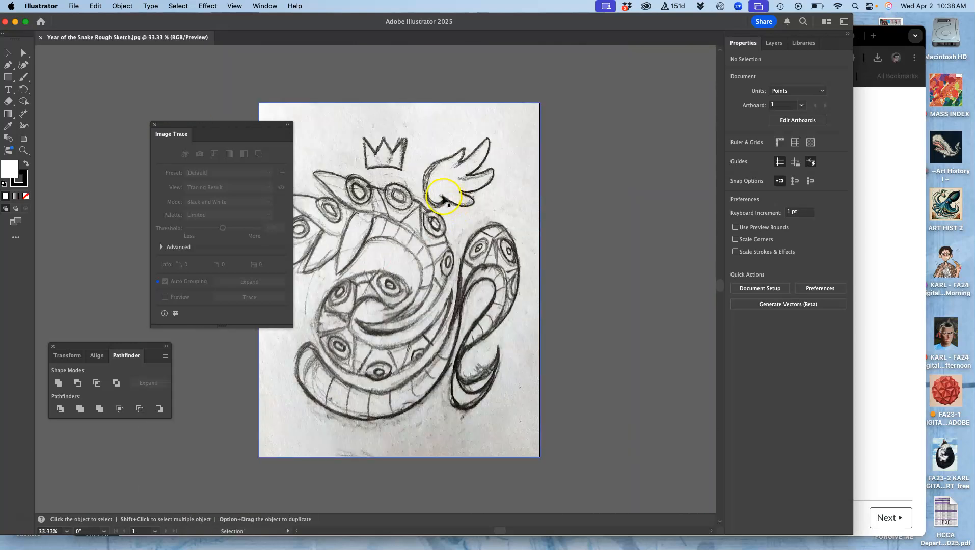
{"action": "left_click_drag", "start_coordinate": [219, 127], "coordinate": [131, 121]}
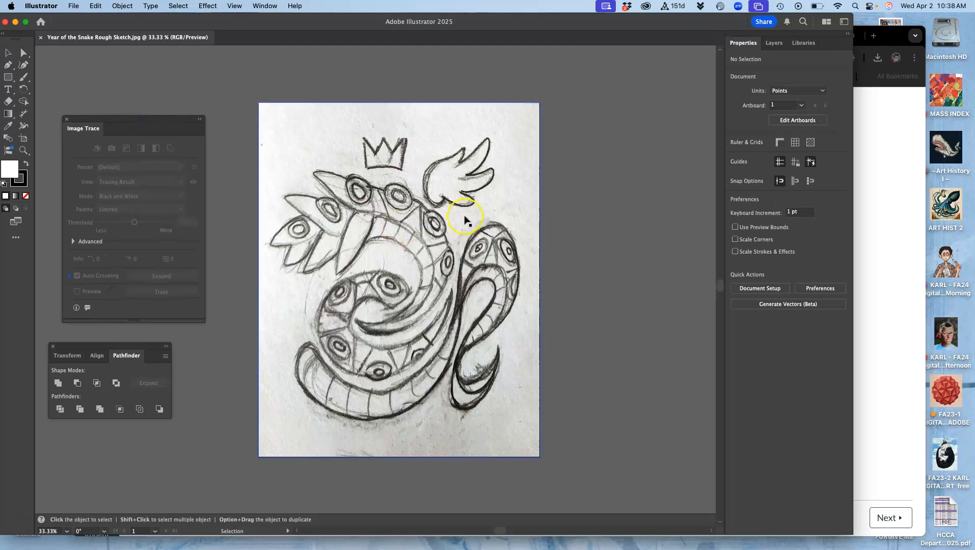
- Dim the sketch image by enabling Dim Images in the options of Layer 1
{"action": "left_click", "coordinate": [419, 232]}
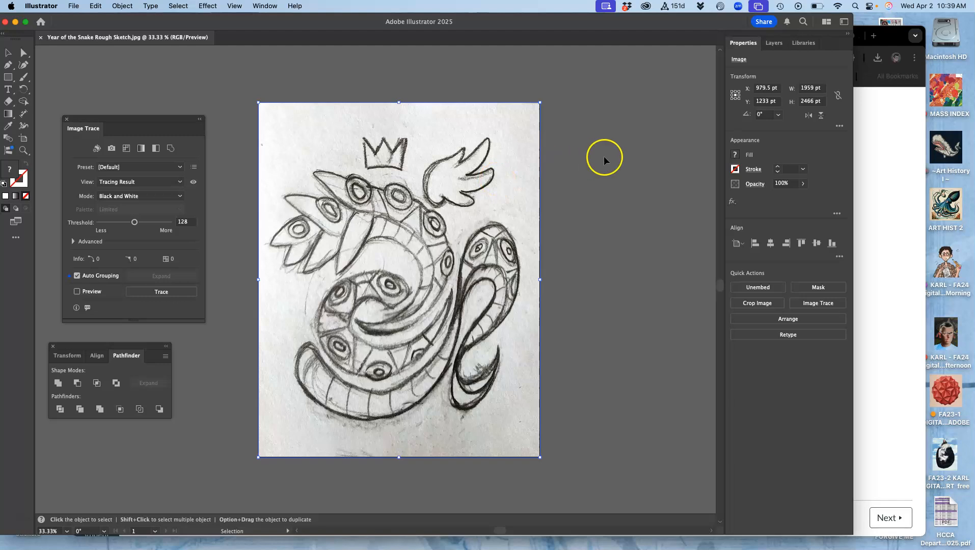
{"action": "left_click", "coordinate": [773, 44]}
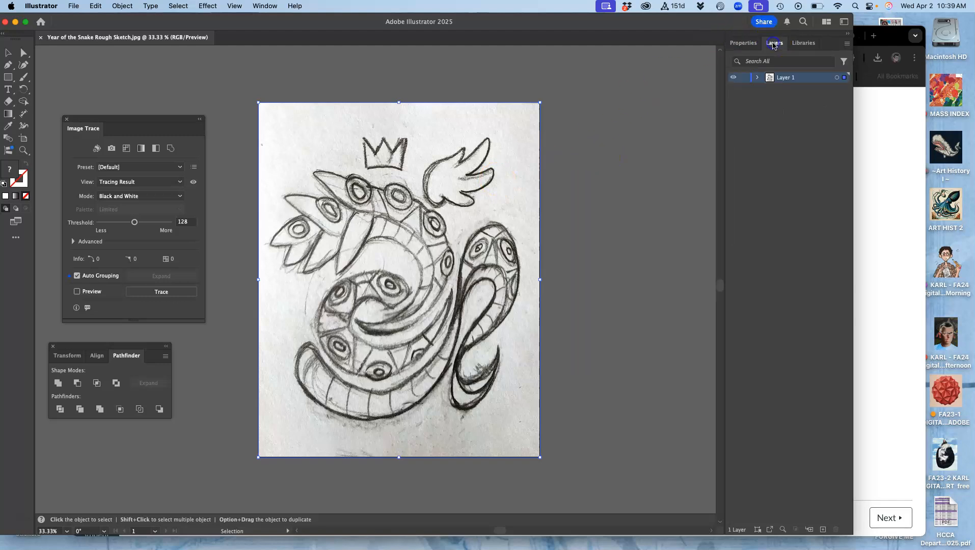
{"action": "double_click", "coordinate": [811, 79]}
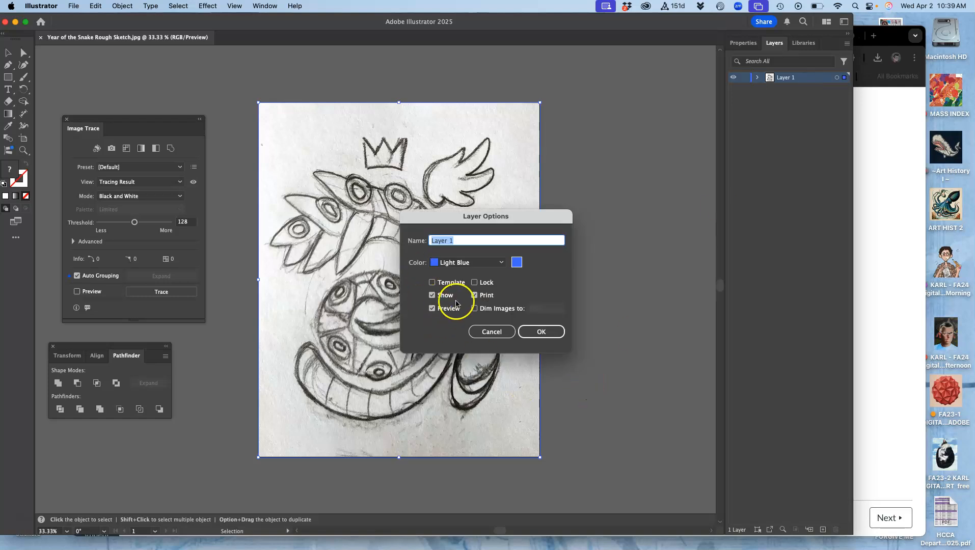
{"action": "left_click", "coordinate": [474, 309]}
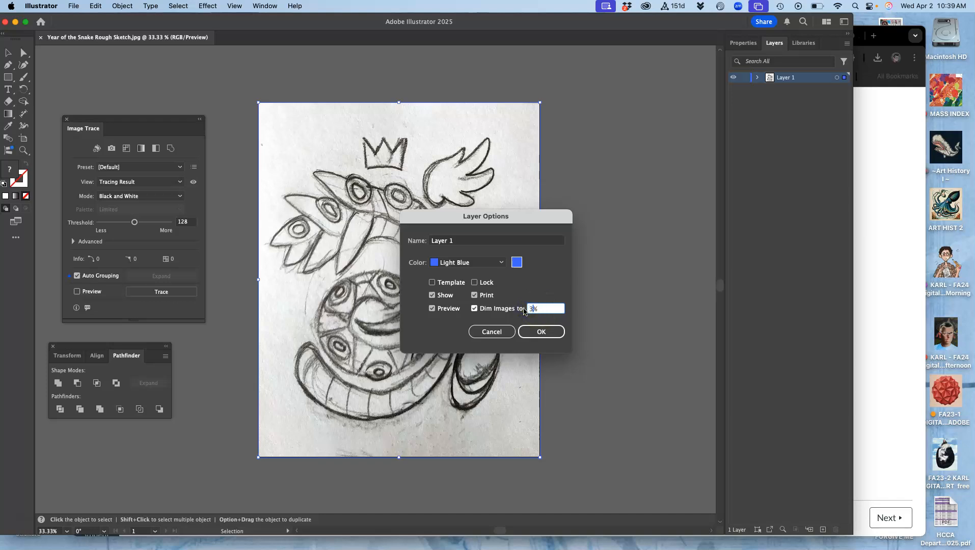
{"action": "left_click", "coordinate": [556, 338]}
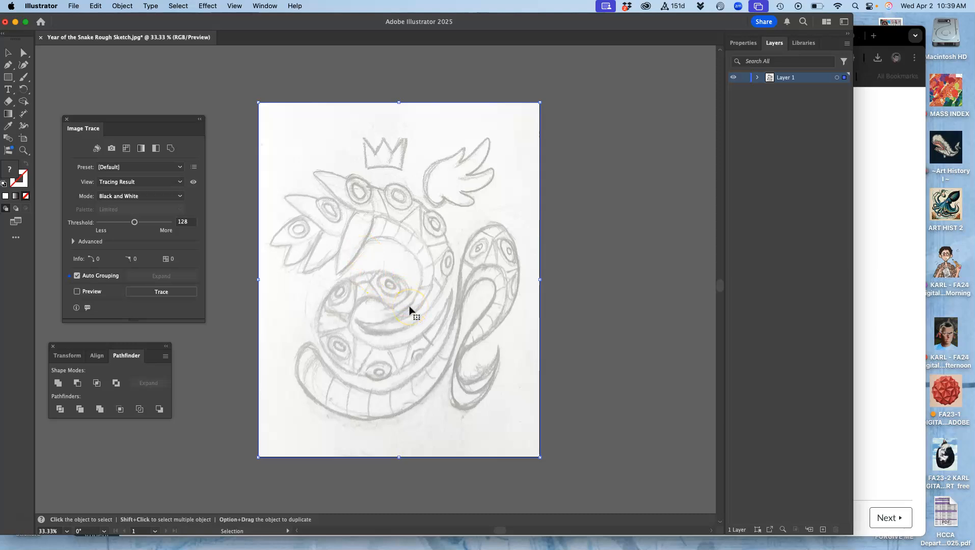
{"action": "mouse_move", "coordinate": [11, 114]}
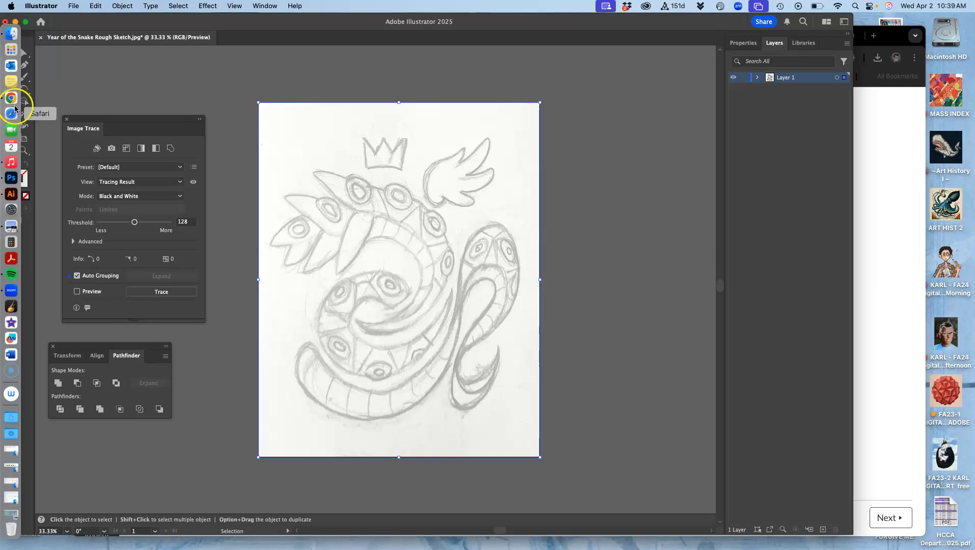
{"action": "left_click", "coordinate": [13, 128]}
{"action": "key", "text": "alt"}
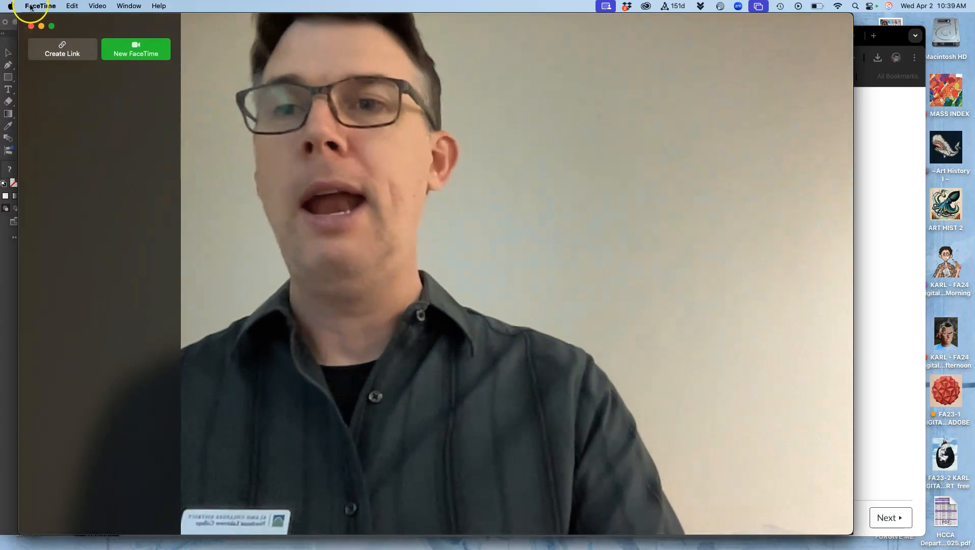
{"action": "left_click", "coordinate": [31, 27]}
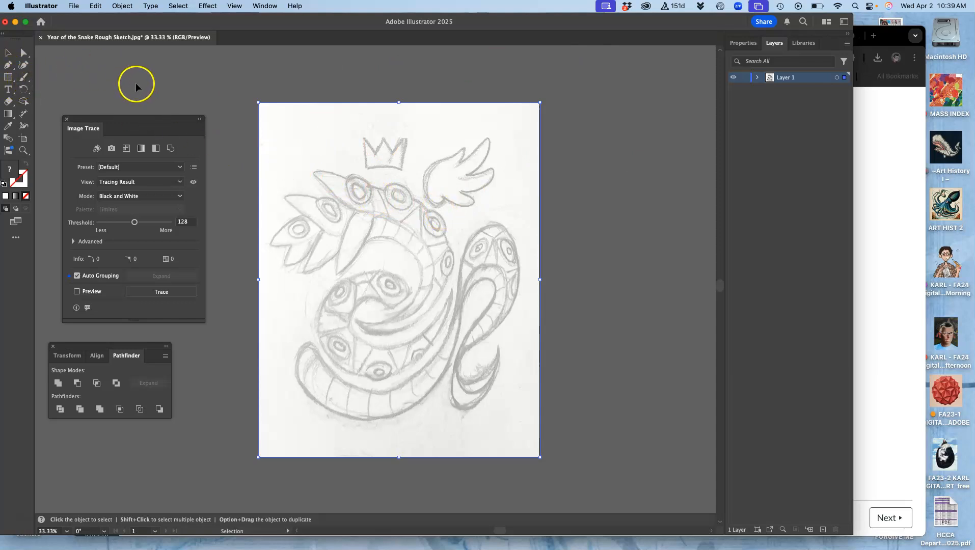
- Lock the sketch layer and add a new layer above it for the linework
{"action": "left_click", "coordinate": [744, 78]}
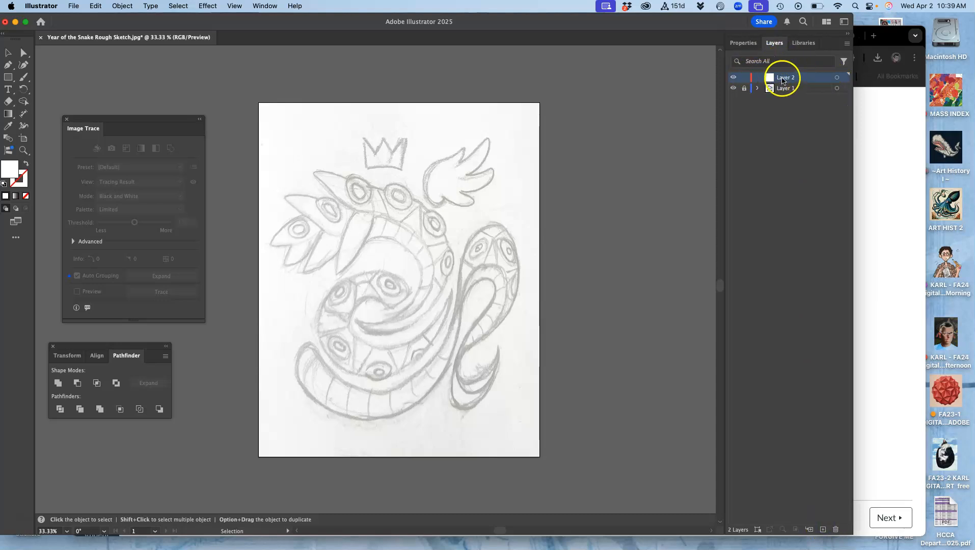
- Try an ellipse over the serpent's eye below the crown on Layer 2, and delete it
{"action": "left_click", "coordinate": [18, 74]}
{"action": "left_click_drag", "start_coordinate": [9, 80], "coordinate": [40, 88]}
{"action": "left_click_drag", "start_coordinate": [338, 164], "coordinate": [382, 222]}
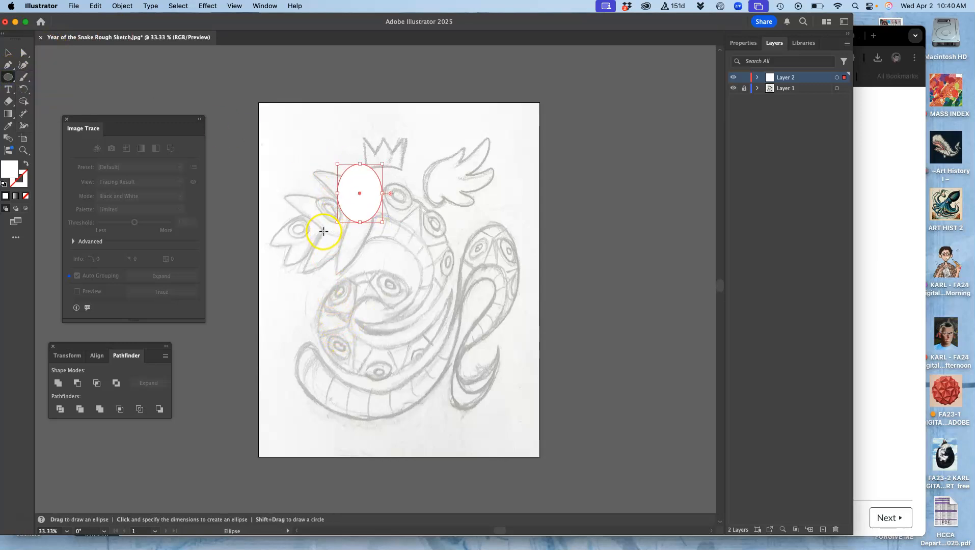
{"action": "key", "text": "Delete"}
- Trace the sketched crown on Layer 2 as a closed Pen tool path with three points and a slightly curved base
{"action": "left_click", "coordinate": [7, 65]}
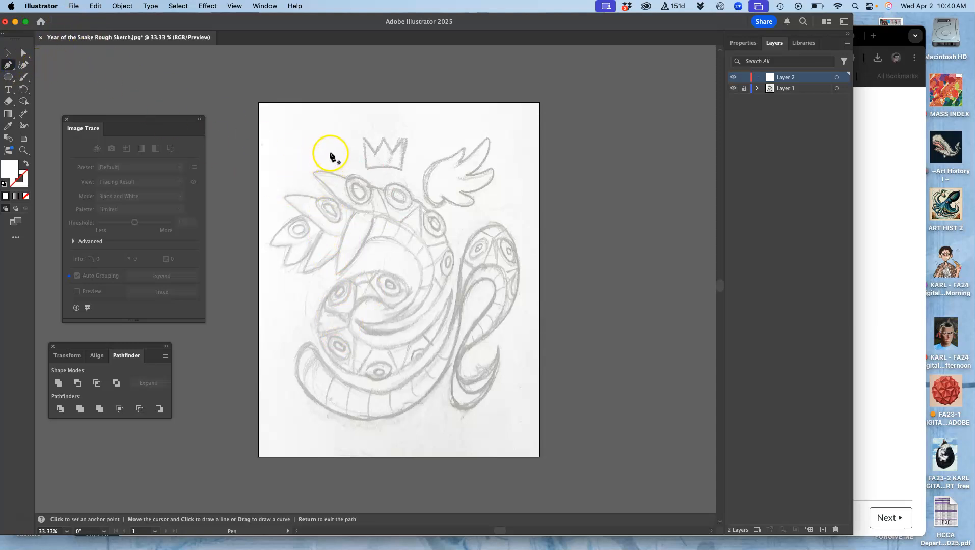
{"action": "key", "text": "super+equal"}
{"action": "key", "text": "super+equal"}
{"action": "key", "text": "space"}
{"action": "left_click_drag", "start_coordinate": [381, 119], "coordinate": [392, 271]}
{"action": "left_click", "coordinate": [358, 147]}
{"action": "left_click", "coordinate": [367, 207]}
{"action": "left_click_drag", "start_coordinate": [434, 208], "coordinate": [447, 215]}
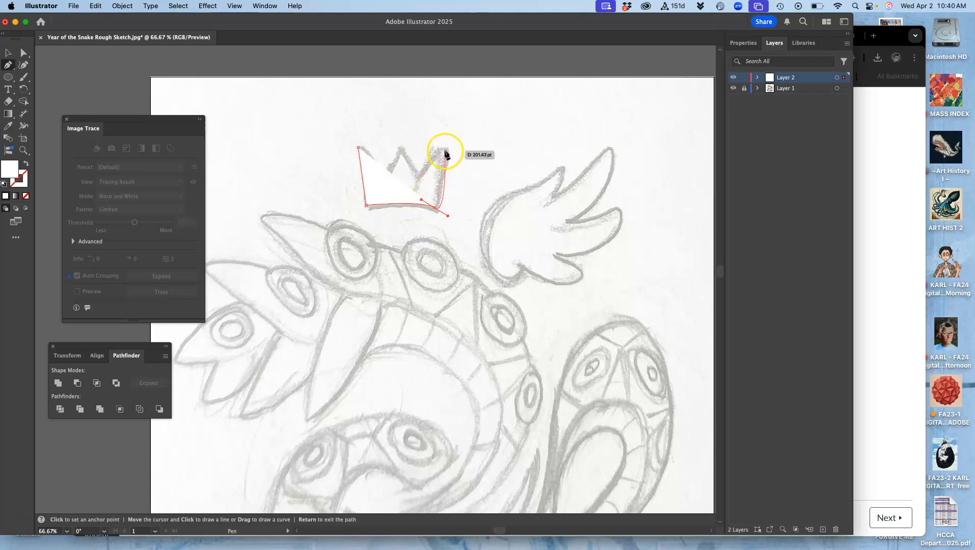
{"action": "left_click", "coordinate": [434, 207]}
{"action": "left_click", "coordinate": [446, 149]}
{"action": "left_click", "coordinate": [419, 177]}
{"action": "left_click", "coordinate": [401, 145]}
{"action": "left_click", "coordinate": [386, 175]}
{"action": "left_click", "coordinate": [359, 148]}
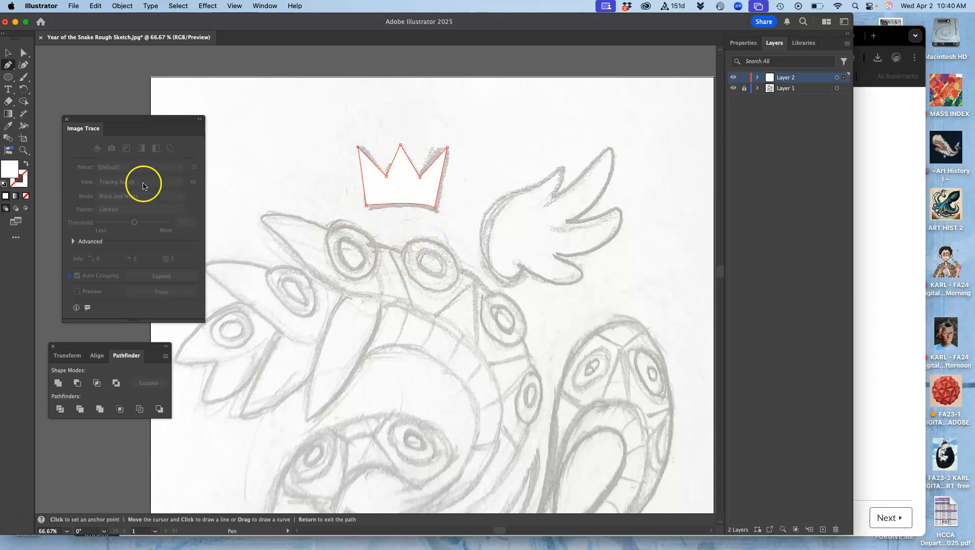
- Give the crown path no fill and a black stroke
{"action": "left_click", "coordinate": [3, 184]}
{"action": "left_click", "coordinate": [26, 164]}
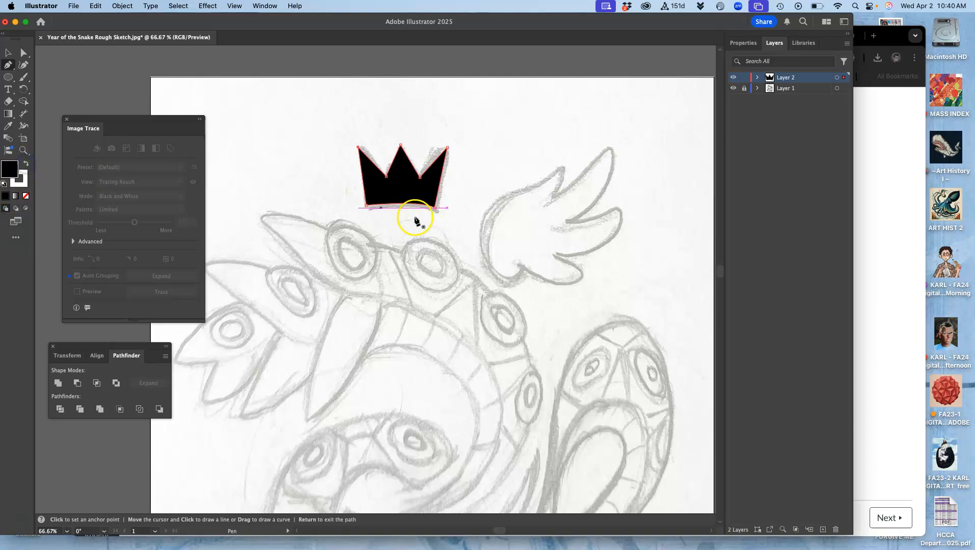
{"action": "left_click", "coordinate": [25, 164]}
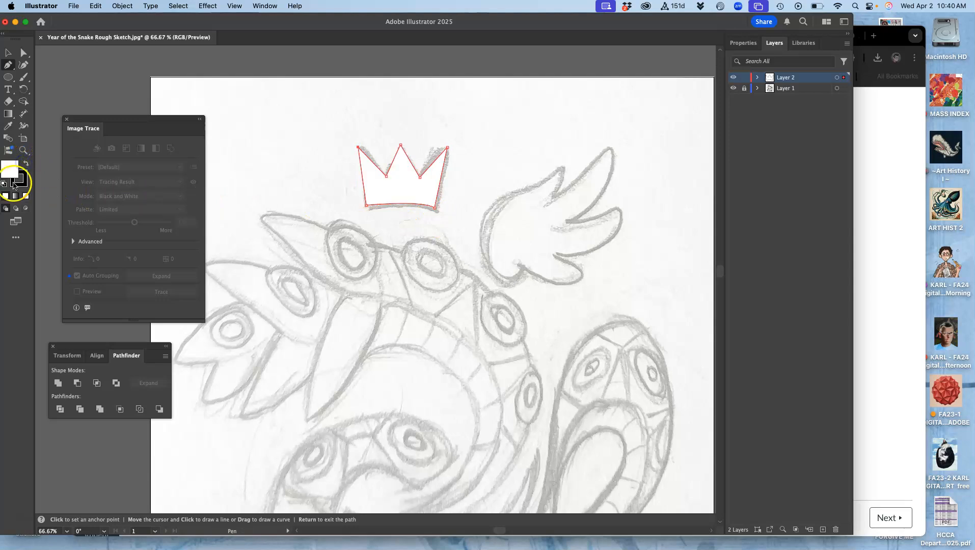
{"action": "left_click", "coordinate": [26, 196]}
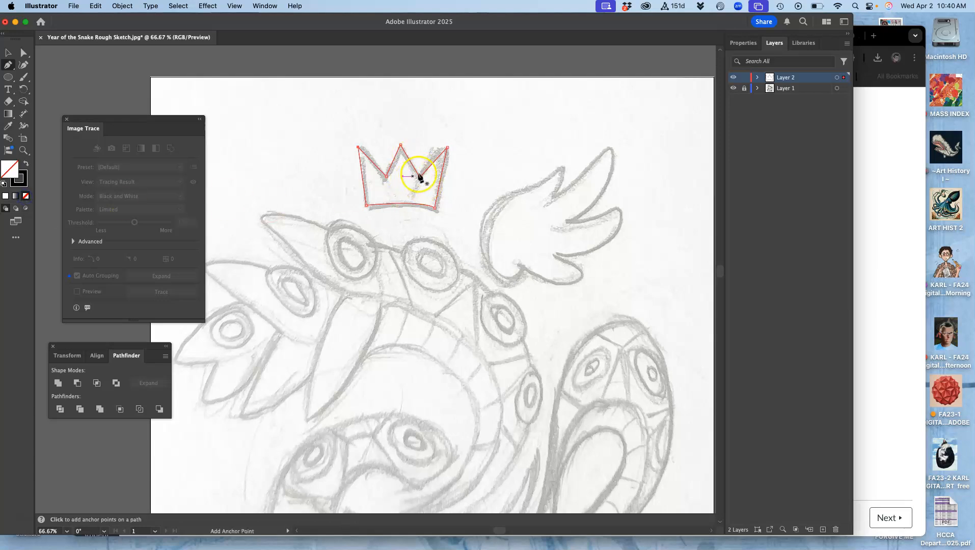
- Set the crown's stroke weight to 14 pt and deselect the path
{"action": "left_click", "coordinate": [743, 43]}
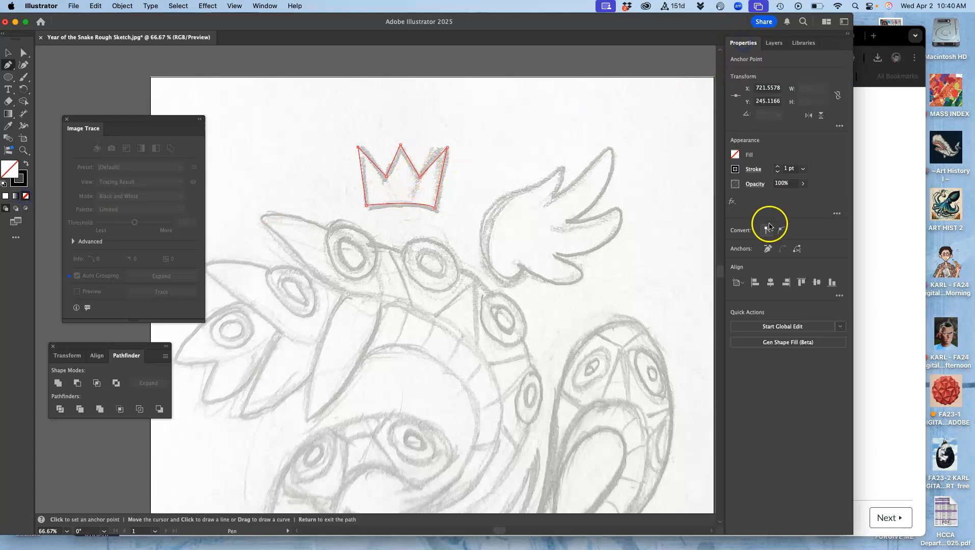
{"action": "left_click", "coordinate": [778, 166]}
{"action": "left_click", "coordinate": [778, 167]}
{"action": "left_click", "coordinate": [777, 167]}
{"action": "left_click", "coordinate": [777, 167]}
{"action": "left_click", "coordinate": [776, 167]}
{"action": "left_click", "coordinate": [776, 168]}
{"action": "left_click", "coordinate": [777, 168]}
{"action": "left_click", "coordinate": [776, 168]}
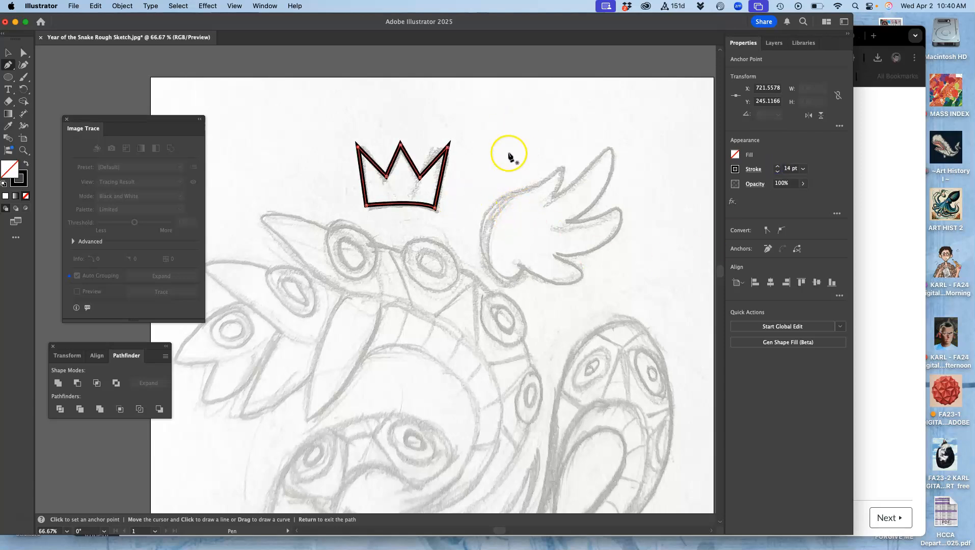
{"action": "left_click", "coordinate": [515, 141], "text": "super"}
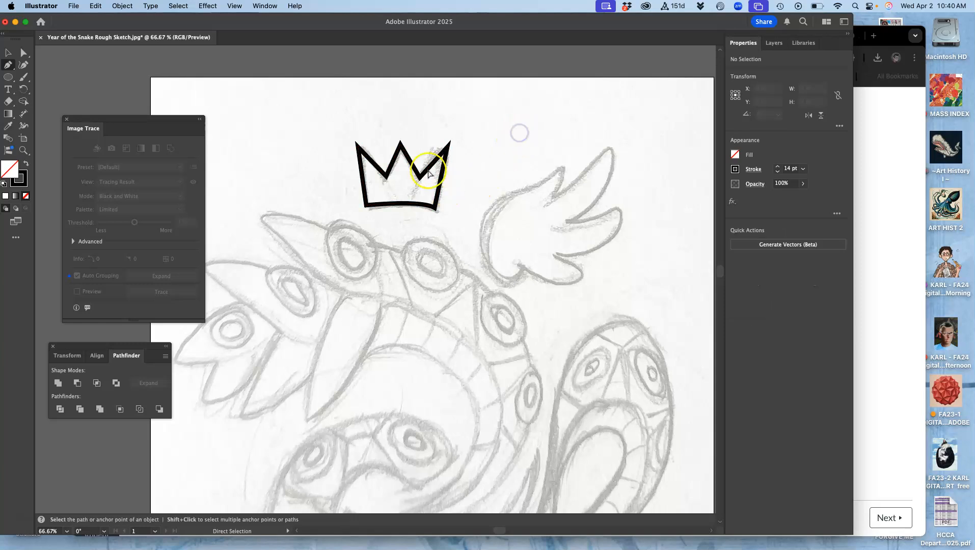
- Inspect the crown outline up close, and lock and hide its path within Layer 2, leaving the layer itself unlocked
{"action": "key", "text": "super+="}
{"action": "key", "text": "super+="}
{"action": "key", "text": "super+="}
{"action": "key", "text": "super+="}
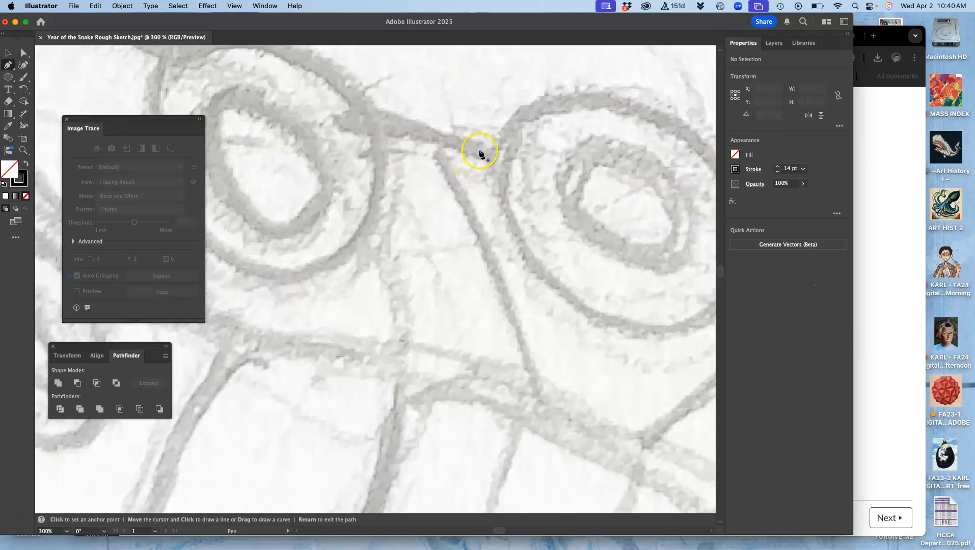
{"action": "left_click_drag", "start_coordinate": [481, 129], "coordinate": [446, 410]}
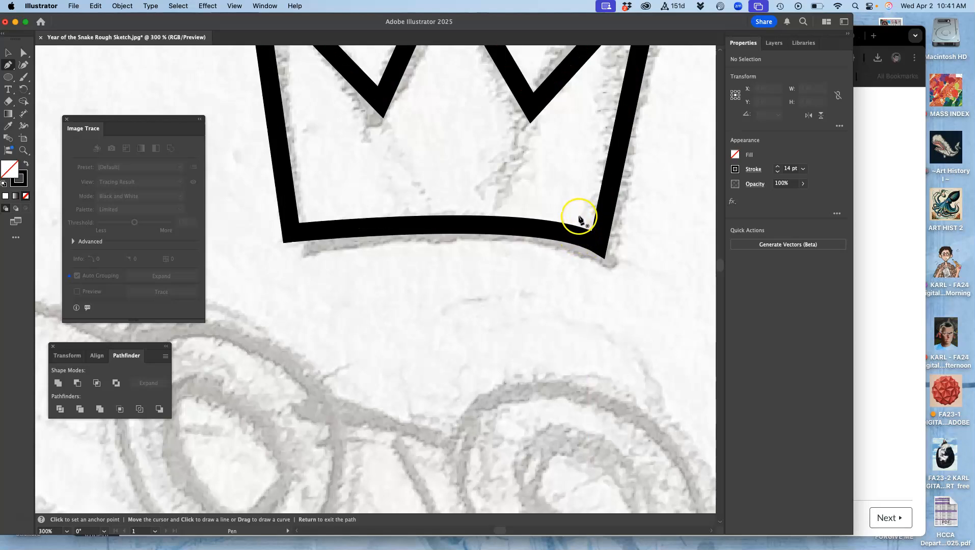
{"action": "left_click", "coordinate": [774, 42]}
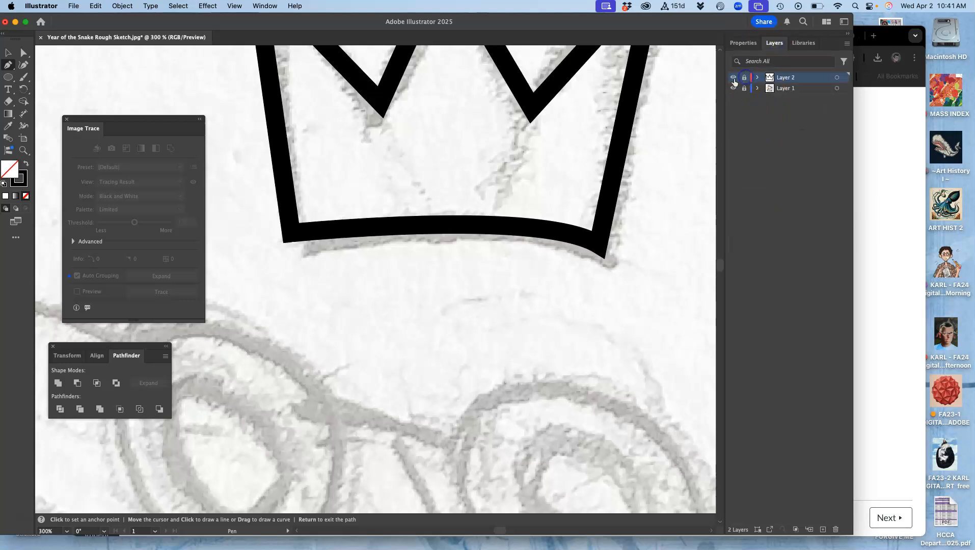
{"action": "left_click", "coordinate": [756, 78]}
{"action": "left_click", "coordinate": [733, 88]}
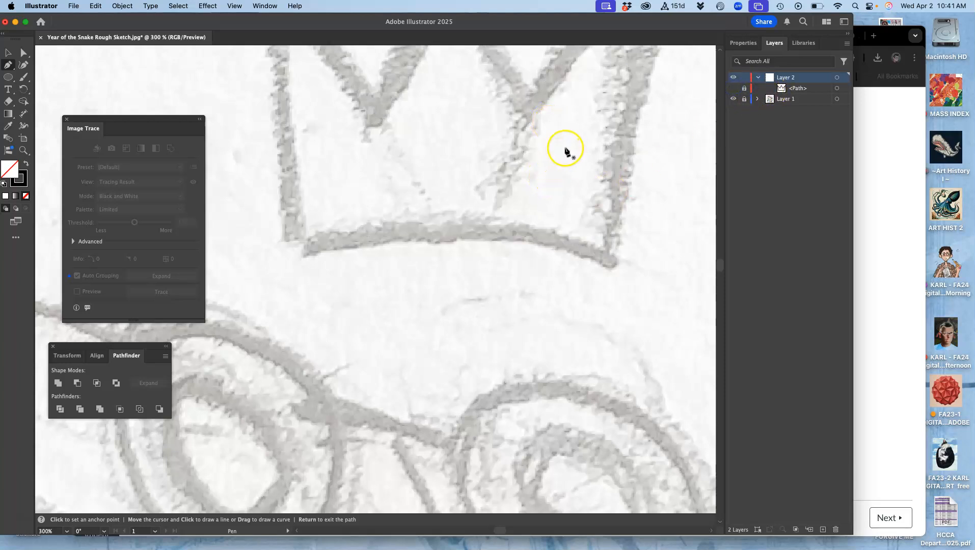
{"action": "key", "text": "super+minus"}
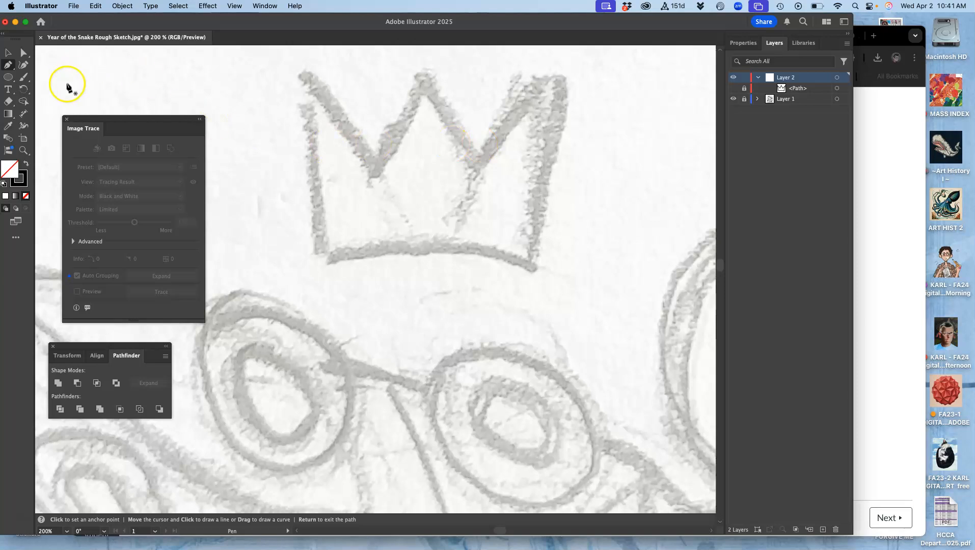
- Set up the Blob Brush with a 30 pt size, 30 pt pressure variation, a black fill and no stroke
{"action": "left_click", "coordinate": [24, 76]}
{"action": "mouse_move", "coordinate": [23, 76]}
{"action": "left_mouse_down"}
{"action": "mouse_move", "coordinate": [66, 73]}
{"action": "mouse_move", "coordinate": [320, 144]}
{"action": "mouse_move", "coordinate": [296, 127]}
{"action": "left_mouse_up"}
{"action": "mouse_move", "coordinate": [479, 165]}
{"action": "left_mouse_down"}
{"action": "mouse_move", "coordinate": [99, 86]}
{"action": "mouse_move", "coordinate": [173, 111]}
{"action": "left_mouse_up"}
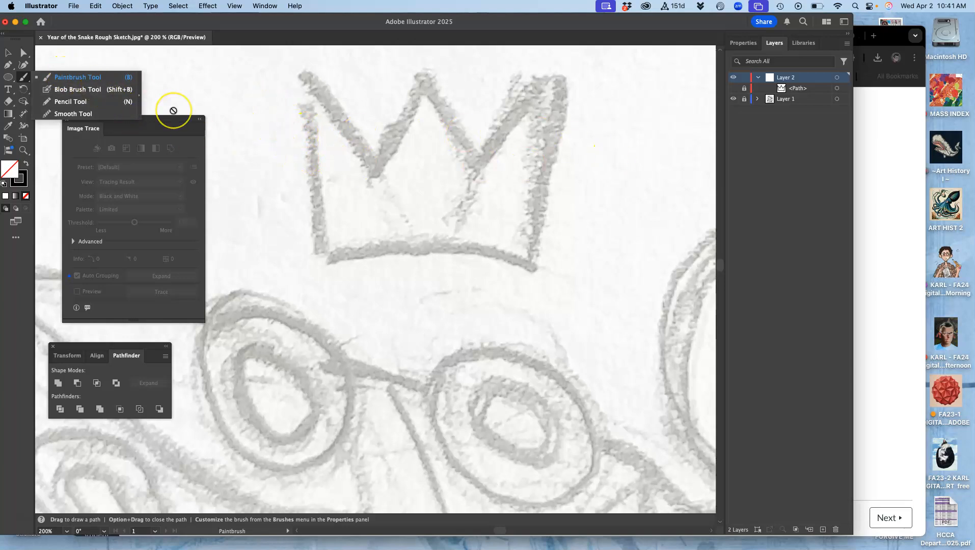
{"action": "mouse_move", "coordinate": [358, 56]}
{"action": "left_mouse_down"}
{"action": "mouse_move", "coordinate": [168, 72]}
{"action": "mouse_move", "coordinate": [78, 91]}
{"action": "left_mouse_up"}
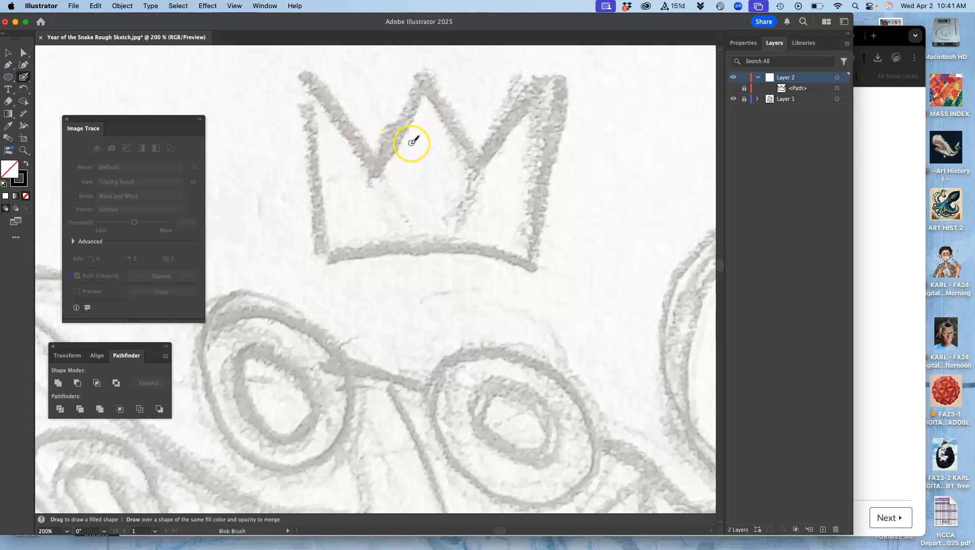
{"action": "double_click", "coordinate": [26, 78]}
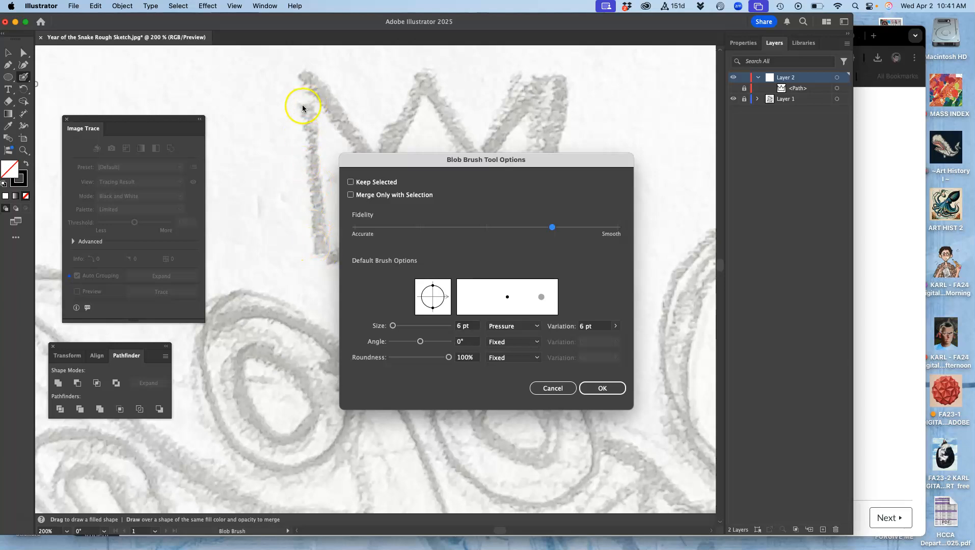
{"action": "left_click", "coordinate": [395, 327]}
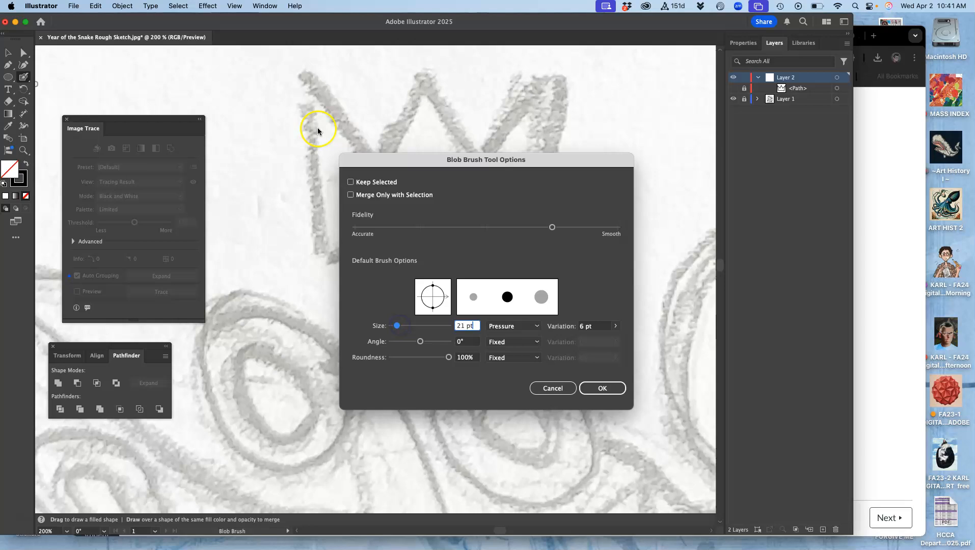
{"action": "left_click_drag", "start_coordinate": [398, 328], "coordinate": [402, 329]}
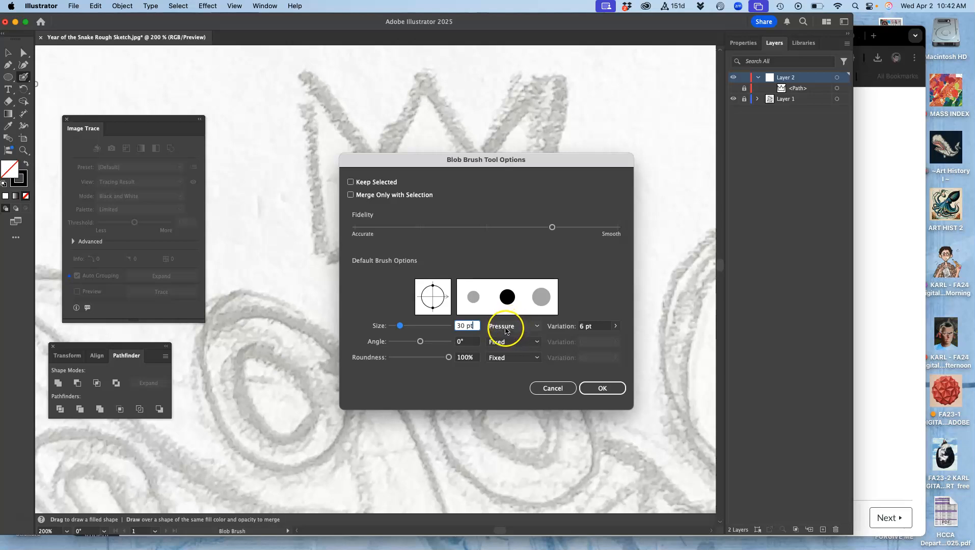
{"action": "left_click", "coordinate": [615, 326]}
{"action": "left_click_drag", "start_coordinate": [590, 340], "coordinate": [613, 338]}
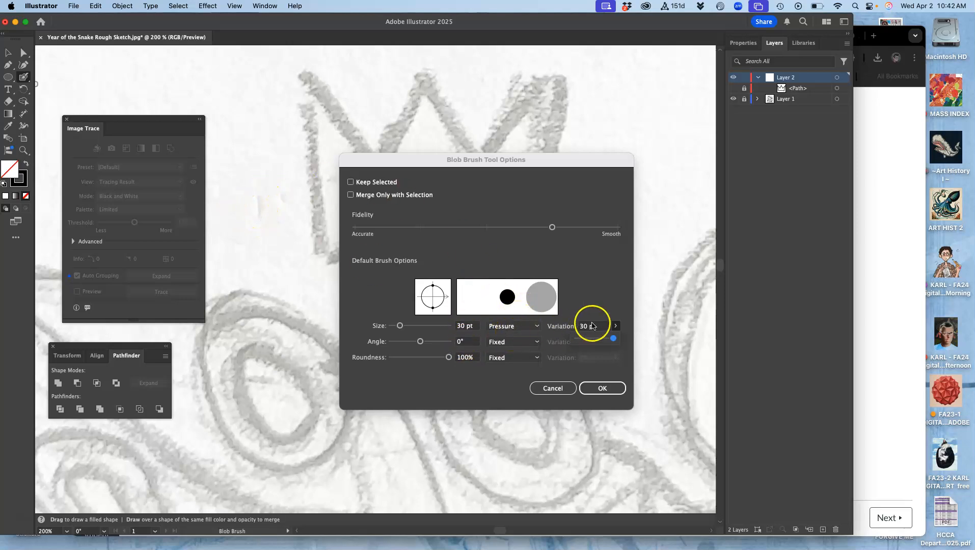
{"action": "left_click", "coordinate": [602, 388]}
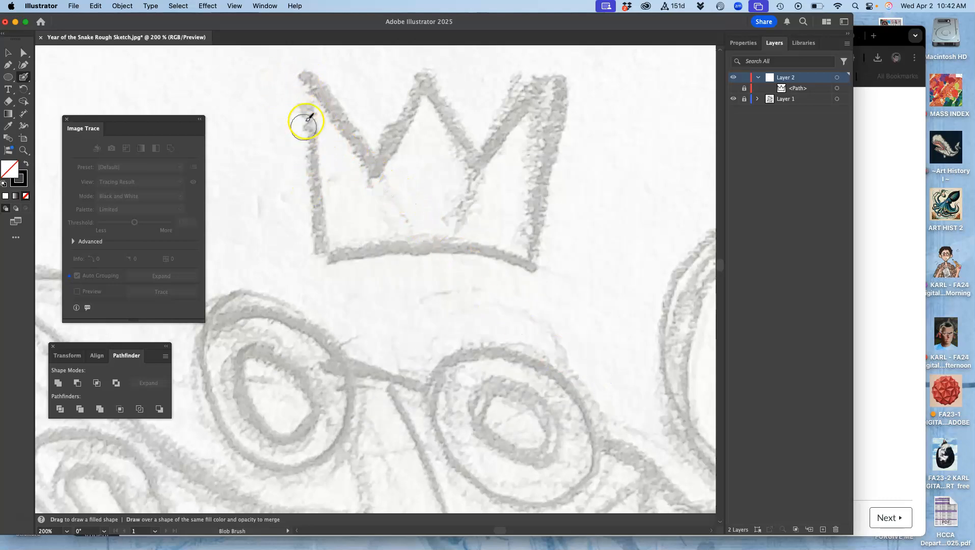
{"action": "left_click", "coordinate": [27, 162]}
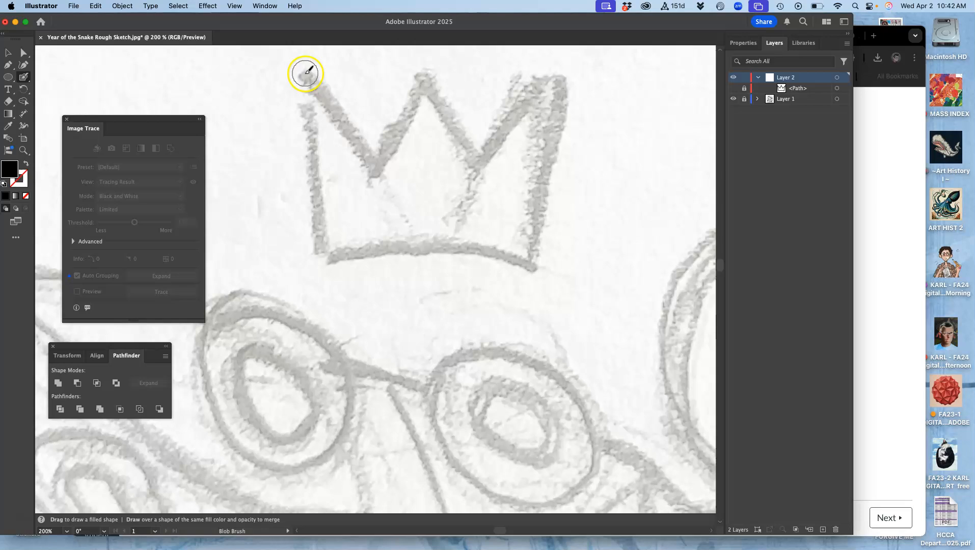
- Paint the sketched crown's two sides and three points with the Blob Brush on Layer 2
{"action": "left_click_drag", "start_coordinate": [314, 157], "coordinate": [327, 254]}
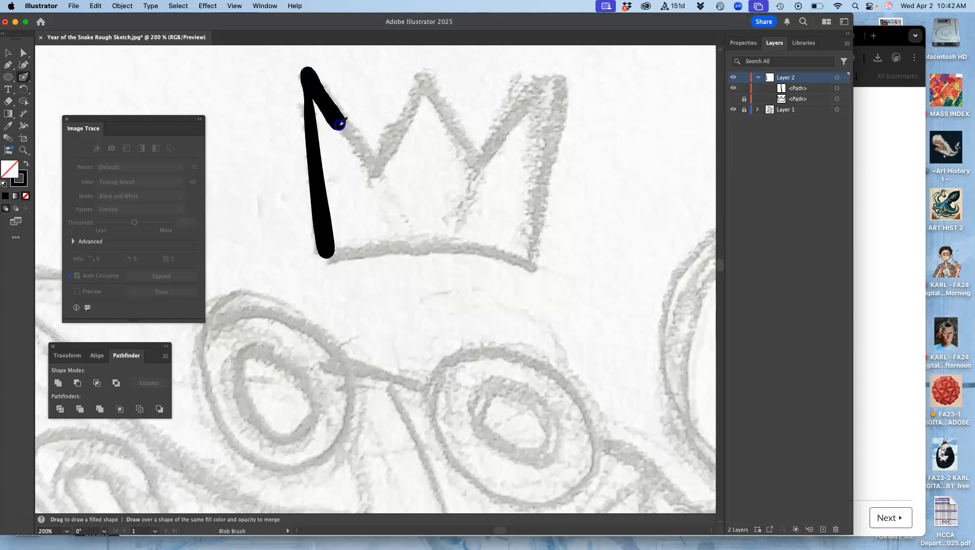
{"action": "left_click_drag", "start_coordinate": [366, 161], "coordinate": [375, 175]}
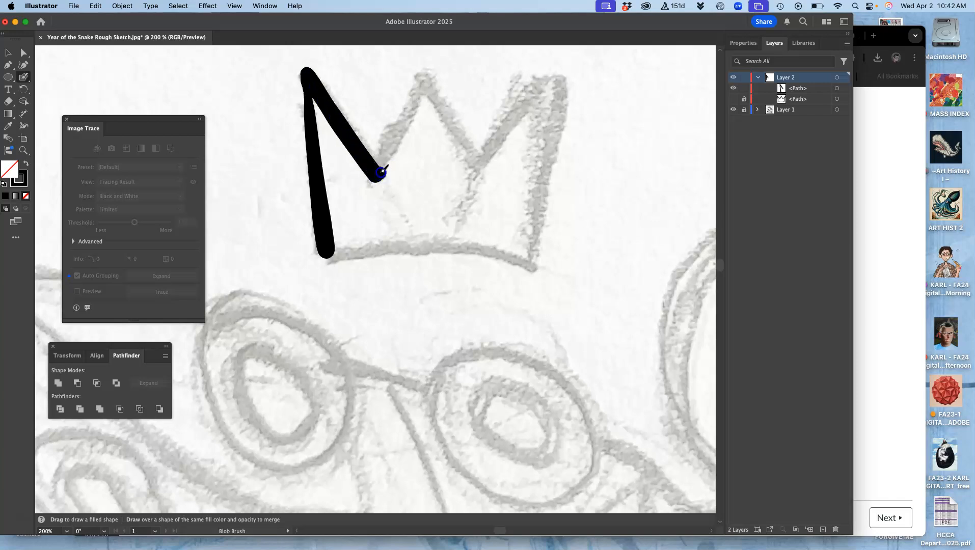
{"action": "mouse_move", "coordinate": [396, 137]}
{"action": "left_mouse_down"}
{"action": "mouse_move", "coordinate": [430, 76]}
{"action": "mouse_move", "coordinate": [485, 160]}
{"action": "mouse_move", "coordinate": [565, 61]}
{"action": "left_mouse_up"}
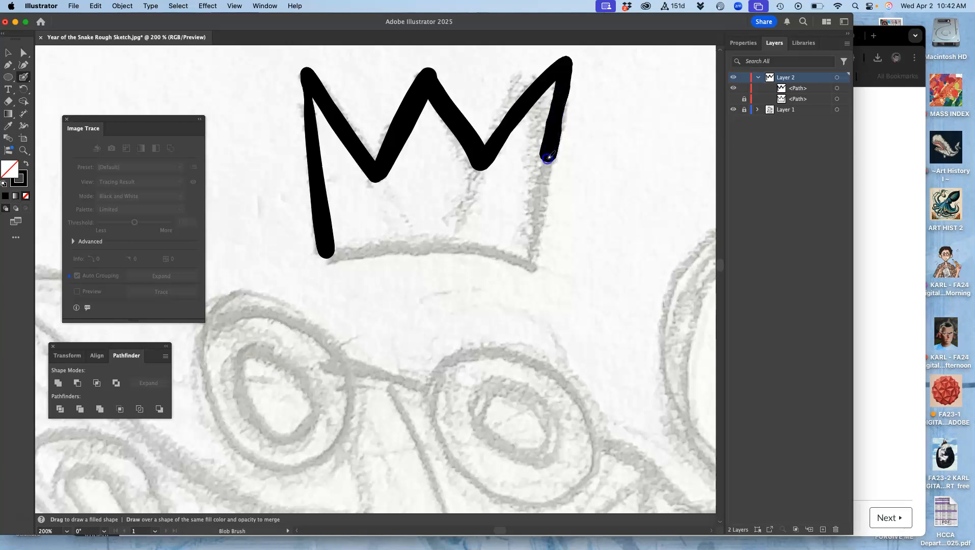
{"action": "left_click_drag", "start_coordinate": [547, 158], "coordinate": [538, 209]}
{"action": "left_click_drag", "start_coordinate": [530, 261], "coordinate": [529, 262]}
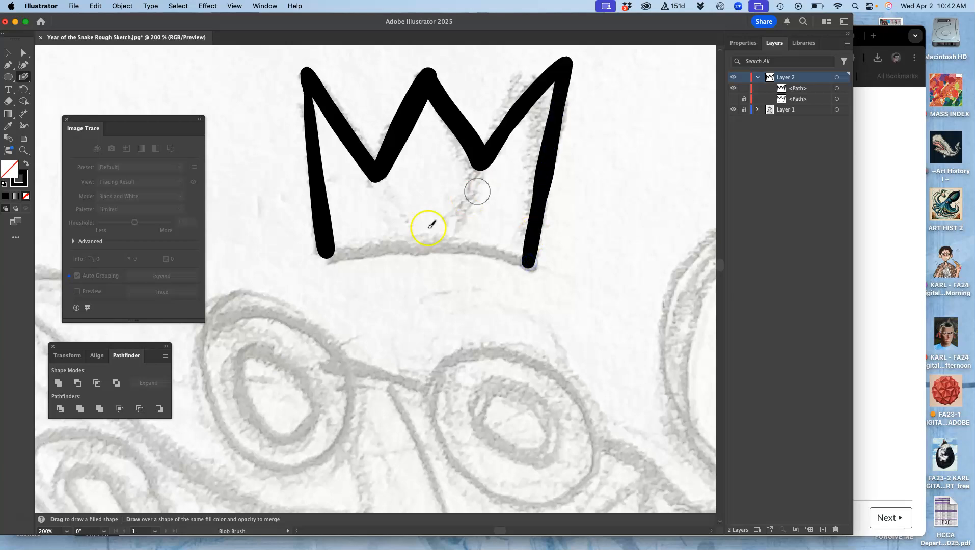
- Select the painted crown shape and brush in its curved base to close the outline
{"action": "key", "text": "v"}
{"action": "left_click", "coordinate": [329, 243]}
{"action": "key", "text": "shift+b"}
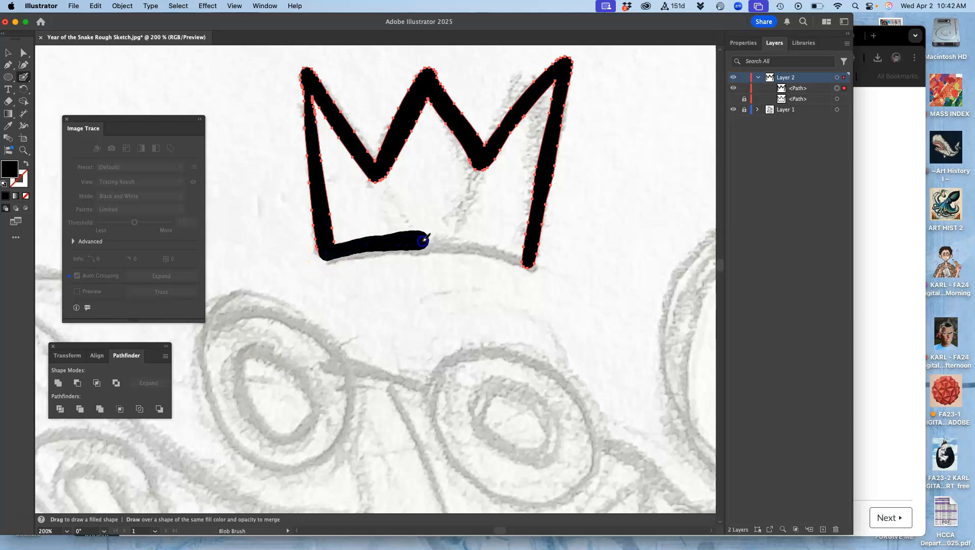
{"action": "left_click", "coordinate": [524, 257]}
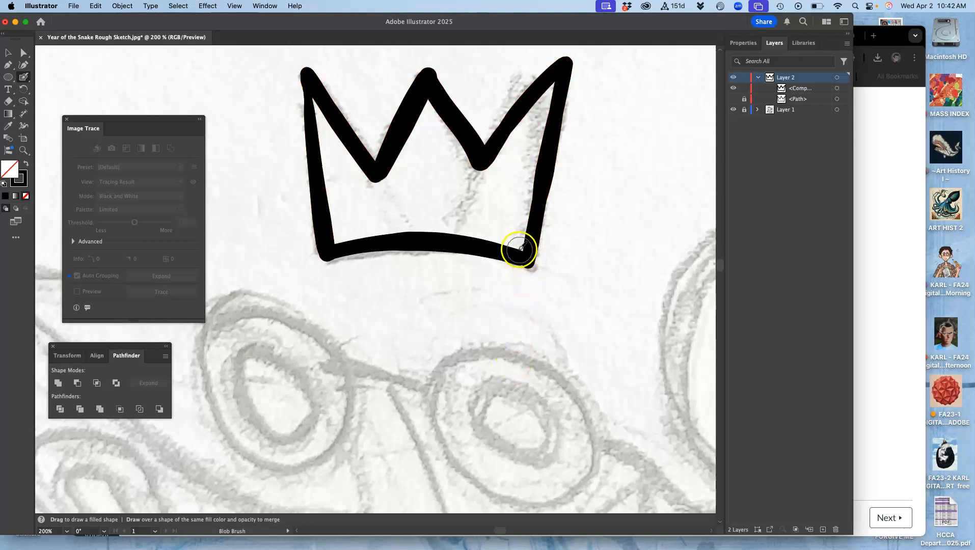
- Inspect the brushed crown's corners, spikes and edges up close at 600% zoom
{"action": "key", "text": "super+equal"}
{"action": "key", "text": "super+equal"}
{"action": "key", "text": "super+equal"}
{"action": "left_click_drag", "start_coordinate": [522, 218], "coordinate": [268, 218]}
{"action": "mouse_move", "coordinate": [548, 216]}
{"action": "left_mouse_down"}
{"action": "mouse_move", "coordinate": [568, 220]}
{"action": "mouse_move", "coordinate": [549, 212]}
{"action": "left_mouse_up"}
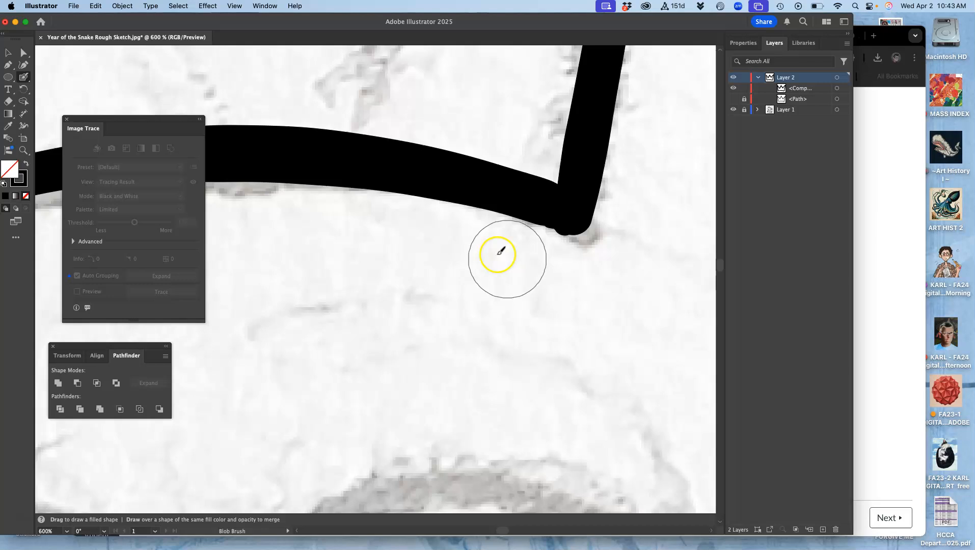
{"action": "left_click_drag", "start_coordinate": [475, 223], "coordinate": [527, 324]}
{"action": "left_click_drag", "start_coordinate": [485, 184], "coordinate": [507, 361]}
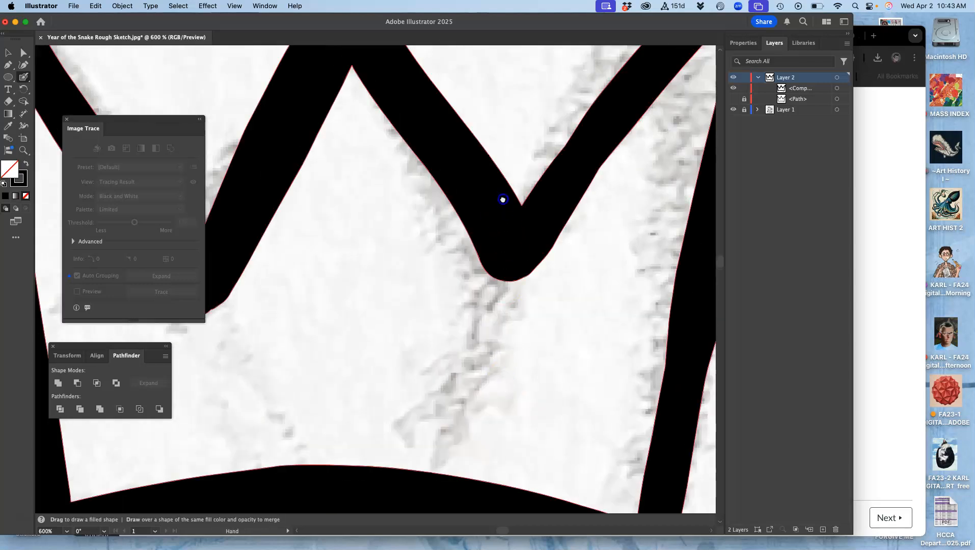
{"action": "left_click_drag", "start_coordinate": [502, 200], "coordinate": [405, 337]}
{"action": "left_click_drag", "start_coordinate": [468, 242], "coordinate": [579, 214]}
{"action": "left_click_drag", "start_coordinate": [456, 208], "coordinate": [560, 260]}
{"action": "left_click_drag", "start_coordinate": [426, 221], "coordinate": [613, 114]}
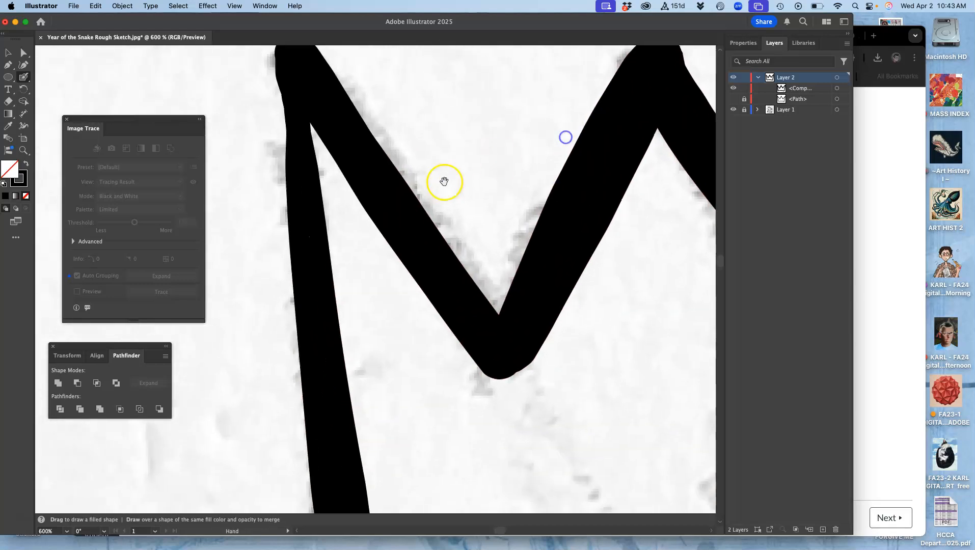
- Touch up the crown's left peak with short Blob Brush strokes where the side meets the spike
{"action": "left_click_drag", "start_coordinate": [287, 86], "coordinate": [286, 120]}
{"action": "left_click_drag", "start_coordinate": [290, 158], "coordinate": [299, 156]}
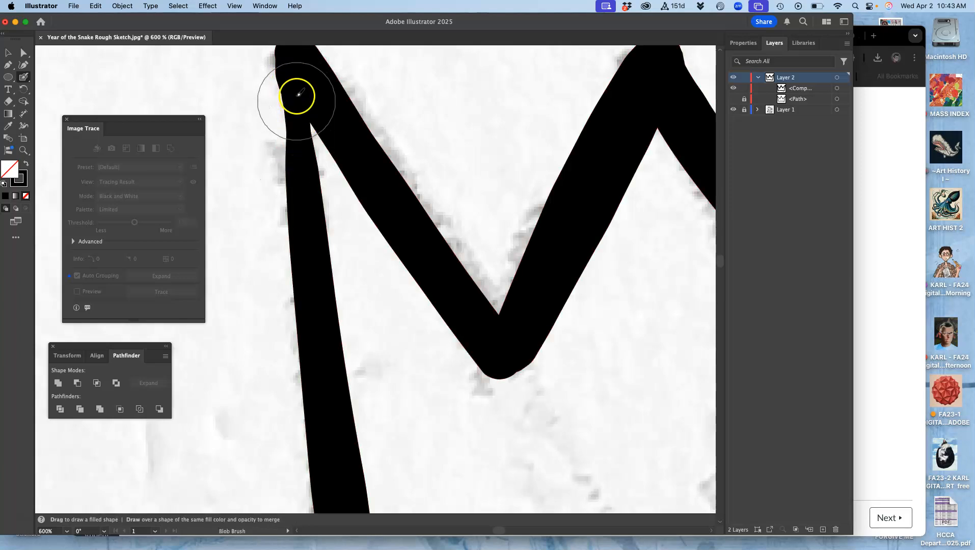
{"action": "left_click_drag", "start_coordinate": [285, 73], "coordinate": [289, 93]}
{"action": "mouse_move", "coordinate": [294, 142]}
{"action": "left_mouse_down"}
{"action": "mouse_move", "coordinate": [300, 176]}
{"action": "mouse_move", "coordinate": [316, 147]}
{"action": "left_mouse_up"}
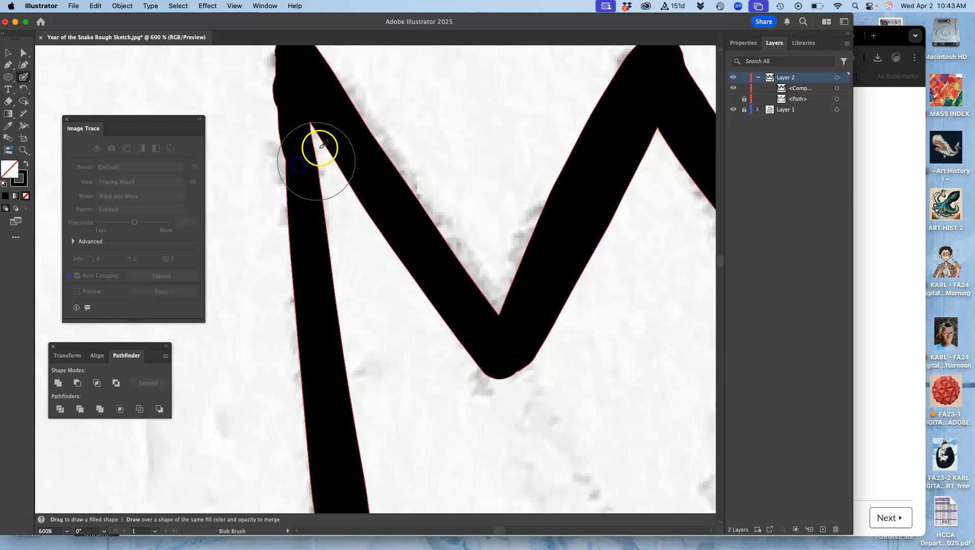
- Reduce the Blob Brush to a 17 pt size with 17 pt pressure variation
{"action": "scroll", "coordinate": [357, 173], "scroll_direction": "down", "scroll_amount": 1}
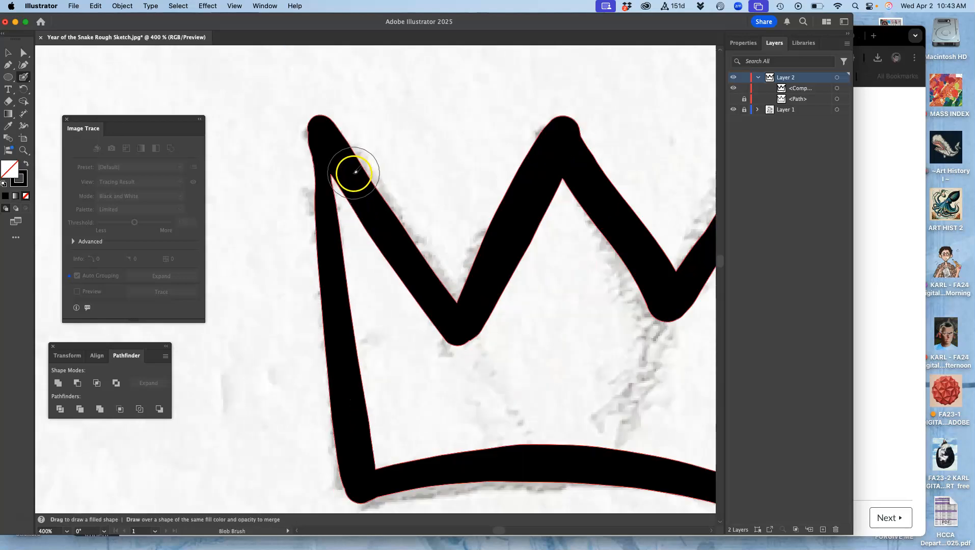
{"action": "left_click_drag", "start_coordinate": [374, 198], "coordinate": [296, 170]}
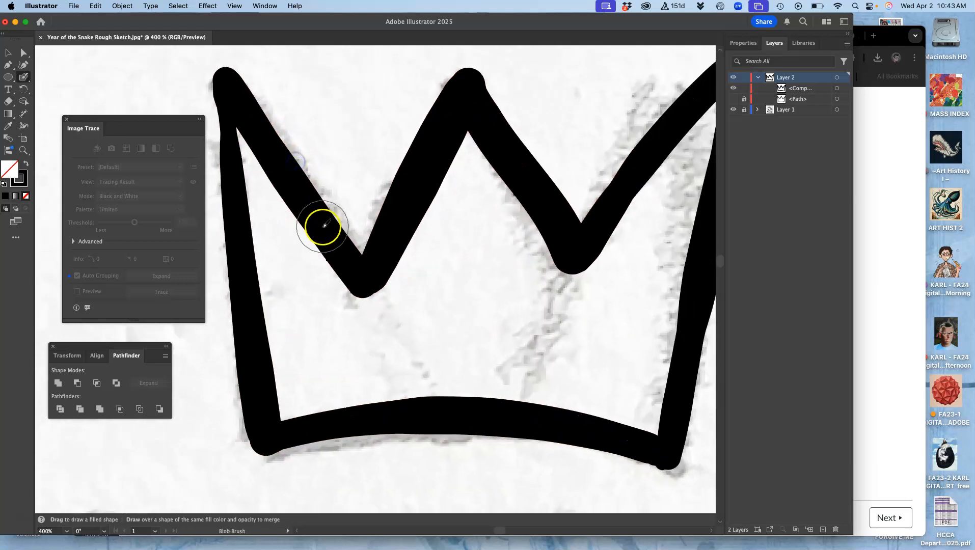
{"action": "key", "text": "super+minus"}
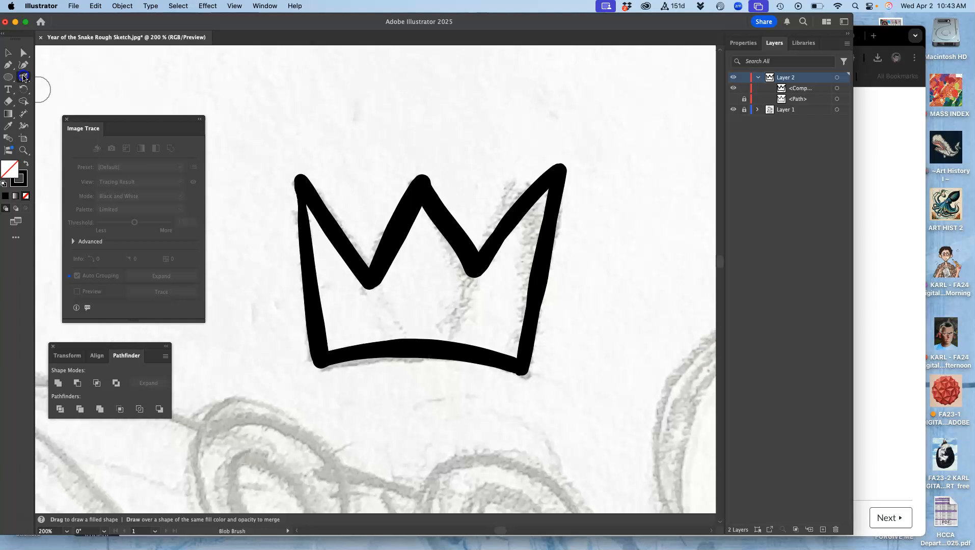
{"action": "double_click", "coordinate": [23, 77]}
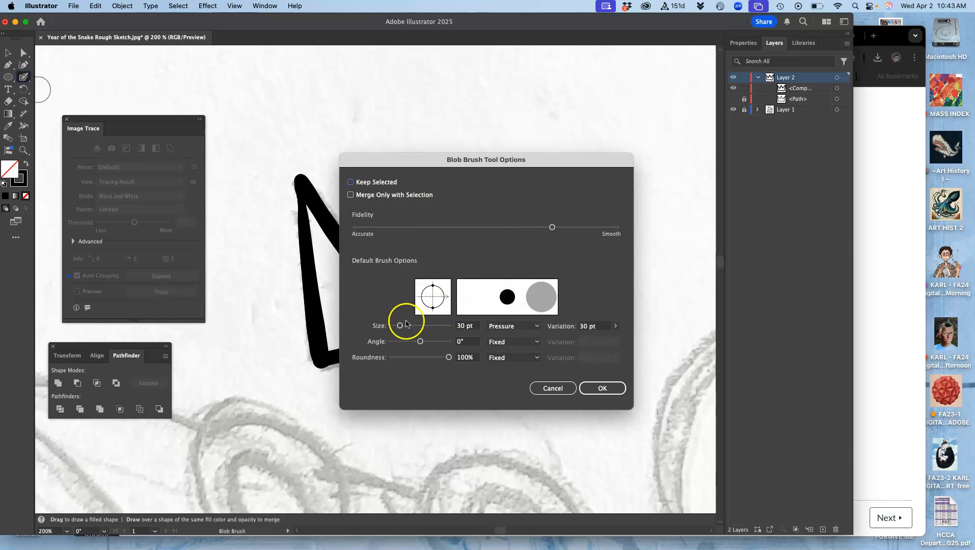
{"action": "left_click_drag", "start_coordinate": [398, 326], "coordinate": [399, 328]}
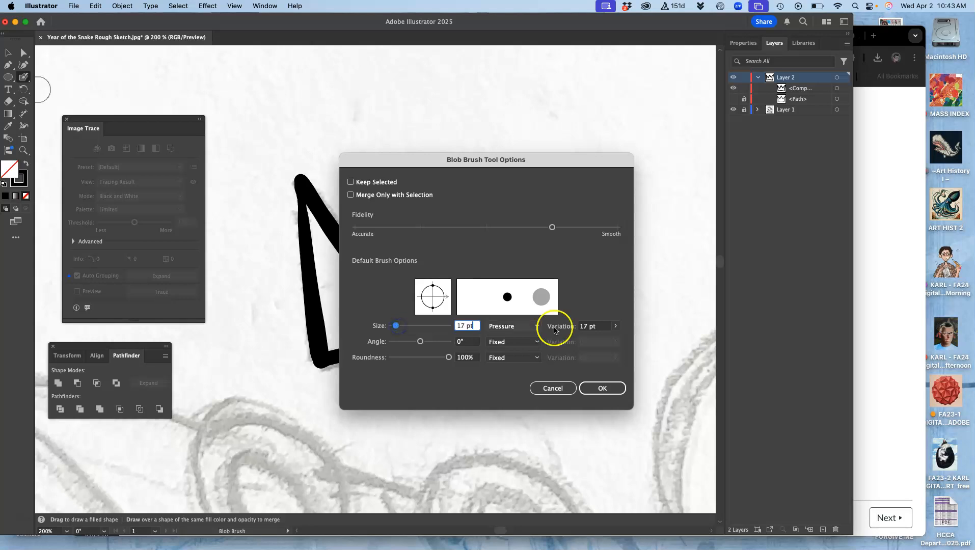
{"action": "left_click", "coordinate": [602, 388]}
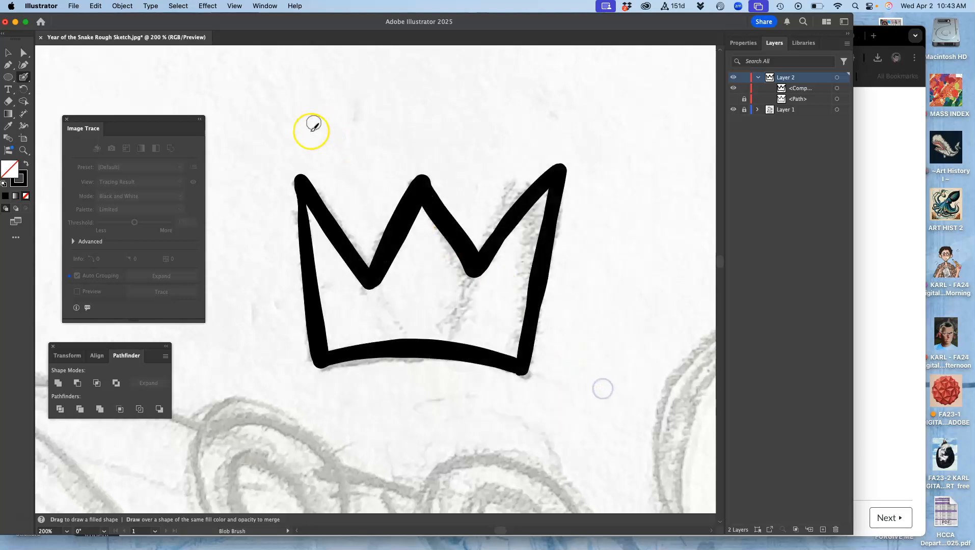
- Test the thinner brush with a freehand zigzag beside the crown and delete the test strokes
{"action": "left_click_drag", "start_coordinate": [246, 114], "coordinate": [252, 319]}
{"action": "mouse_move", "coordinate": [254, 135]}
{"action": "left_mouse_down"}
{"action": "mouse_move", "coordinate": [302, 167]}
{"action": "mouse_move", "coordinate": [293, 164]}
{"action": "mouse_move", "coordinate": [344, 98]}
{"action": "mouse_move", "coordinate": [363, 160]}
{"action": "mouse_move", "coordinate": [409, 100]}
{"action": "left_mouse_up"}
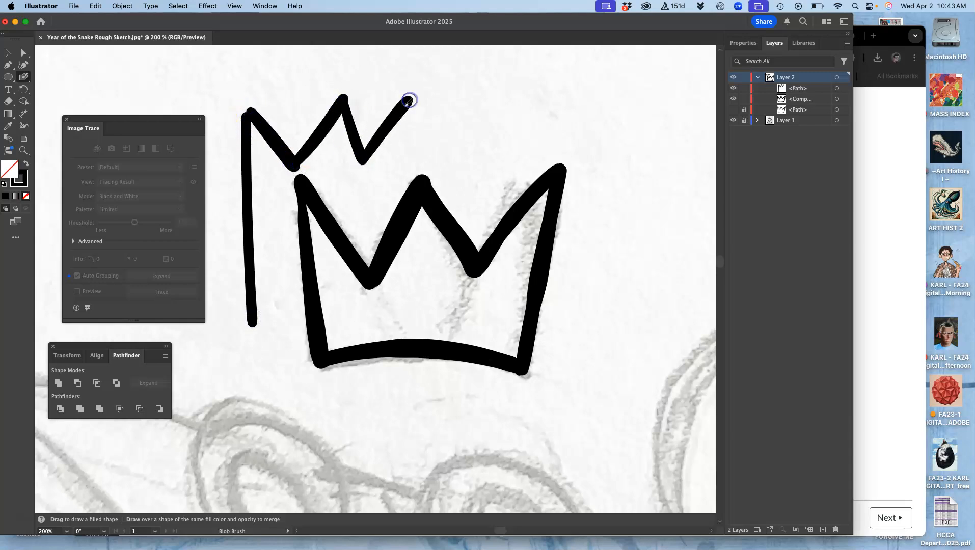
{"action": "left_click", "coordinate": [375, 148], "text": "super"}
{"action": "key", "text": "BackSpace"}
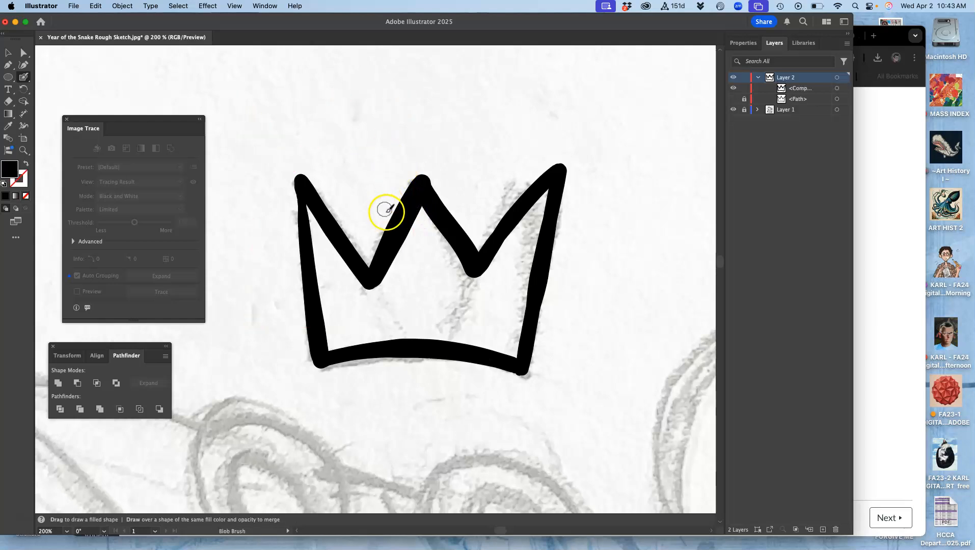
- Delete the thick Blob Brush crown, and show the Pen-drawn crown path for comparison before hiding it again
{"action": "left_click", "coordinate": [402, 238], "text": "super"}
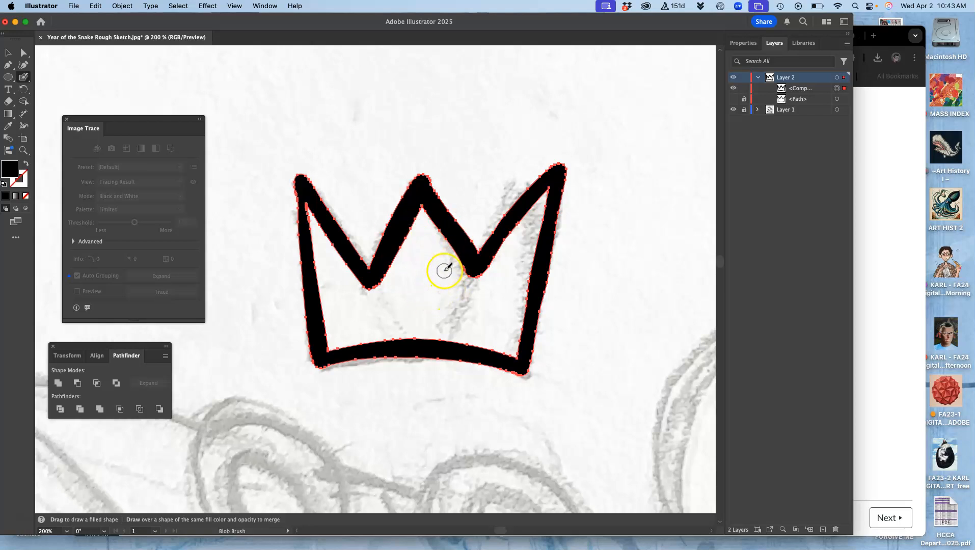
{"action": "key", "text": "Delete"}
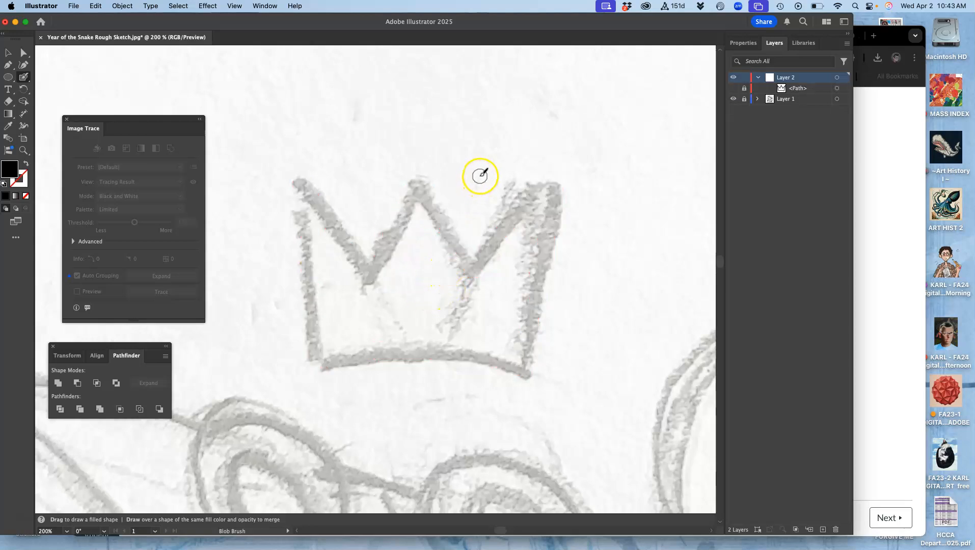
{"action": "left_click", "coordinate": [734, 89]}
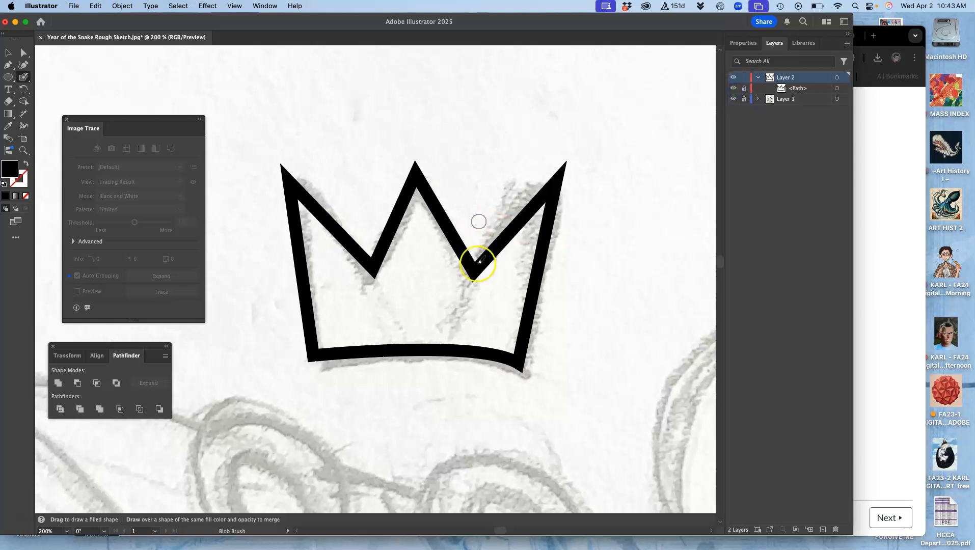
{"action": "left_click", "coordinate": [733, 88]}
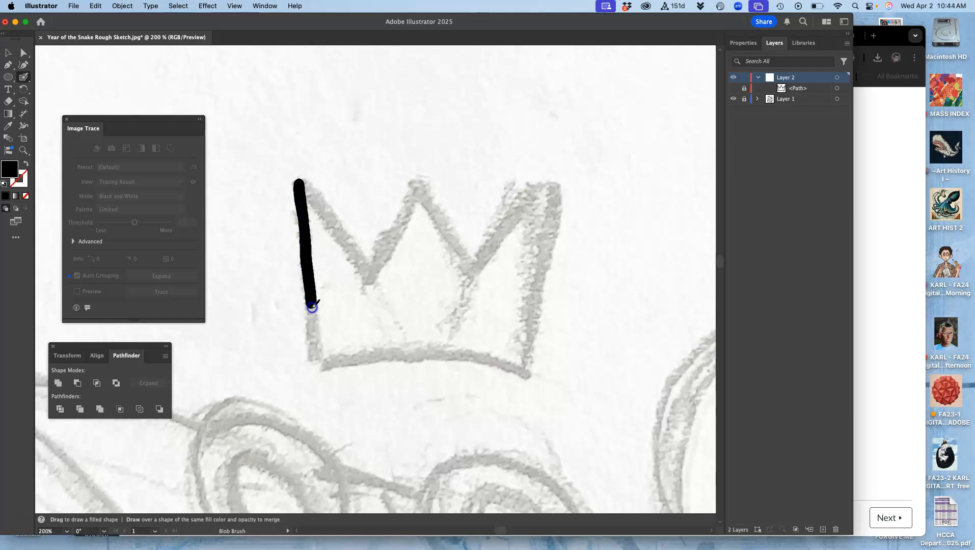
- Trace the sketched crown's left side, three points and right side with the 17 pt Blob Brush on Layer 2
{"action": "left_click_drag", "start_coordinate": [317, 356], "coordinate": [318, 366]}
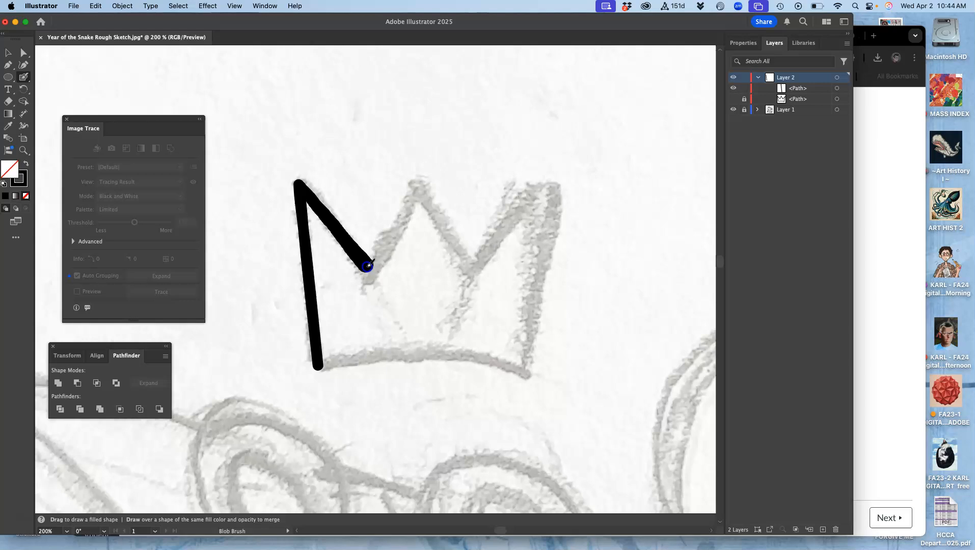
{"action": "left_click_drag", "start_coordinate": [368, 251], "coordinate": [370, 254]}
{"action": "left_click_drag", "start_coordinate": [422, 202], "coordinate": [418, 178]}
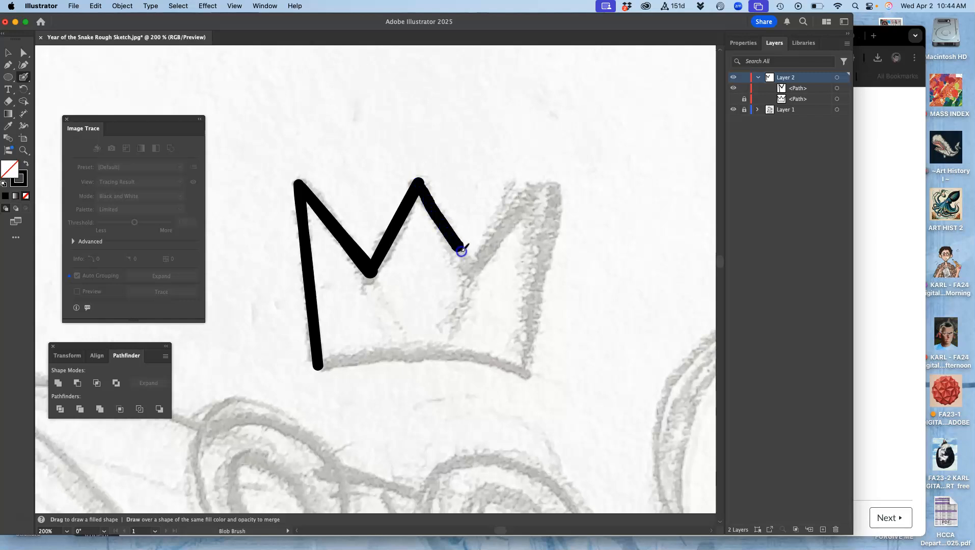
{"action": "left_click_drag", "start_coordinate": [471, 269], "coordinate": [471, 266]}
{"action": "left_click_drag", "start_coordinate": [544, 180], "coordinate": [543, 180]}
{"action": "left_click_drag", "start_coordinate": [535, 220], "coordinate": [547, 179]}
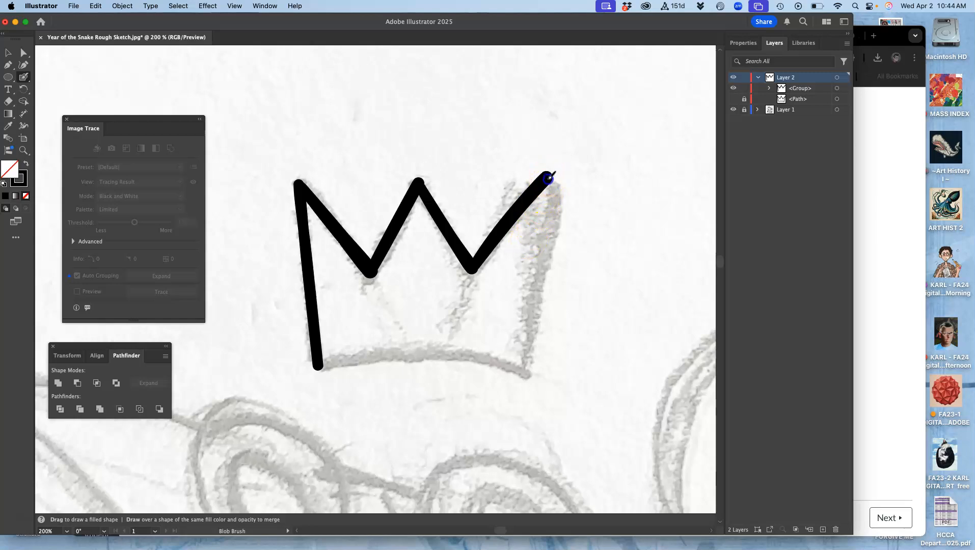
{"action": "left_click_drag", "start_coordinate": [538, 278], "coordinate": [527, 371]}
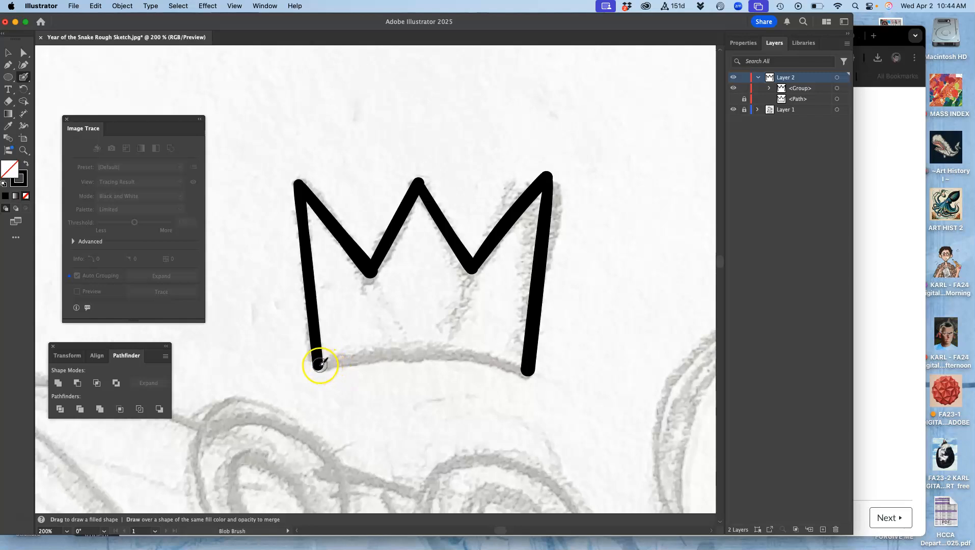
- Trace the crown's curved base with the Blob Brush, undoing and redrawing the stroke until it follows the sketch between both sides
{"action": "left_click_drag", "start_coordinate": [448, 347], "coordinate": [525, 370]}
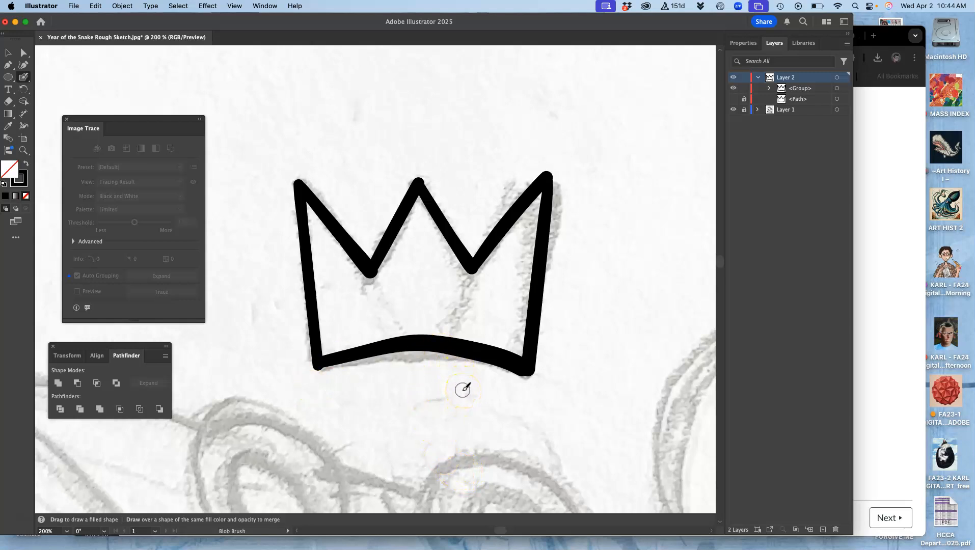
{"action": "key", "text": "cmd+z"}
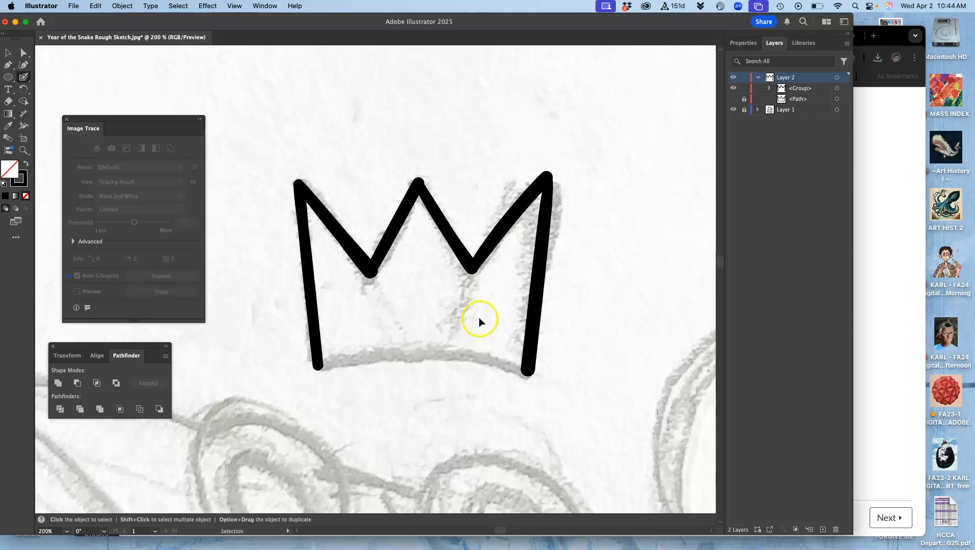
{"action": "left_click_drag", "start_coordinate": [322, 370], "coordinate": [323, 369]}
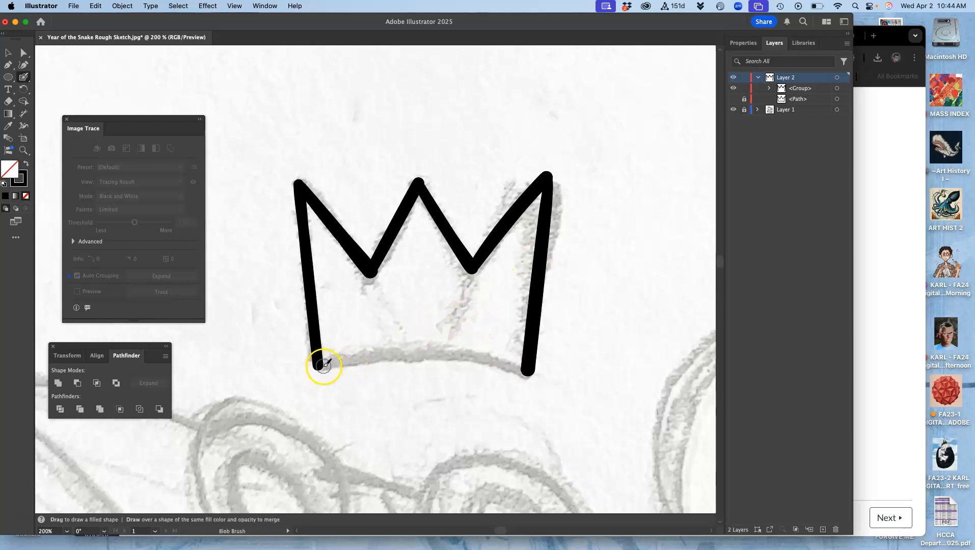
{"action": "mouse_move", "coordinate": [386, 358]}
{"action": "left_mouse_down"}
{"action": "mouse_move", "coordinate": [439, 354]}
{"action": "mouse_move", "coordinate": [530, 376]}
{"action": "left_mouse_up"}
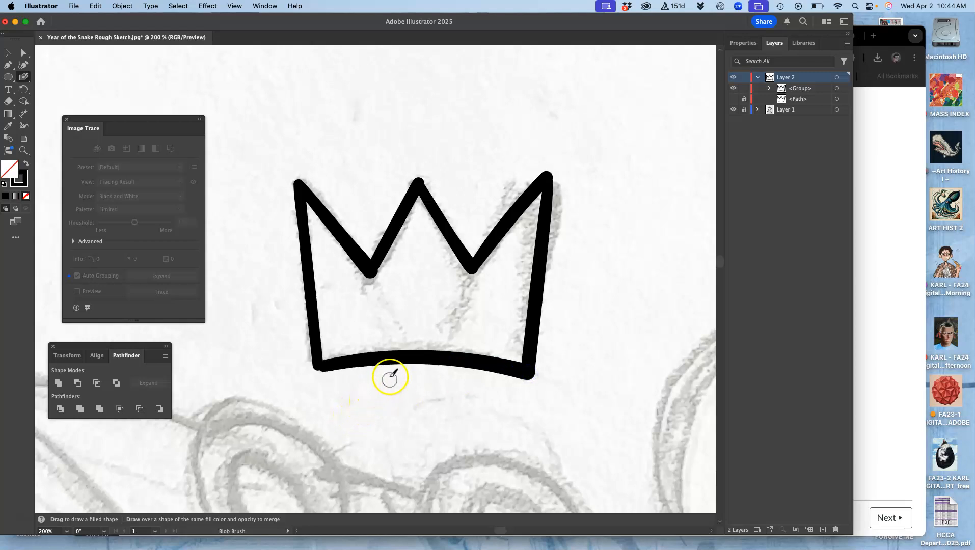
{"action": "key", "text": "super+z"}
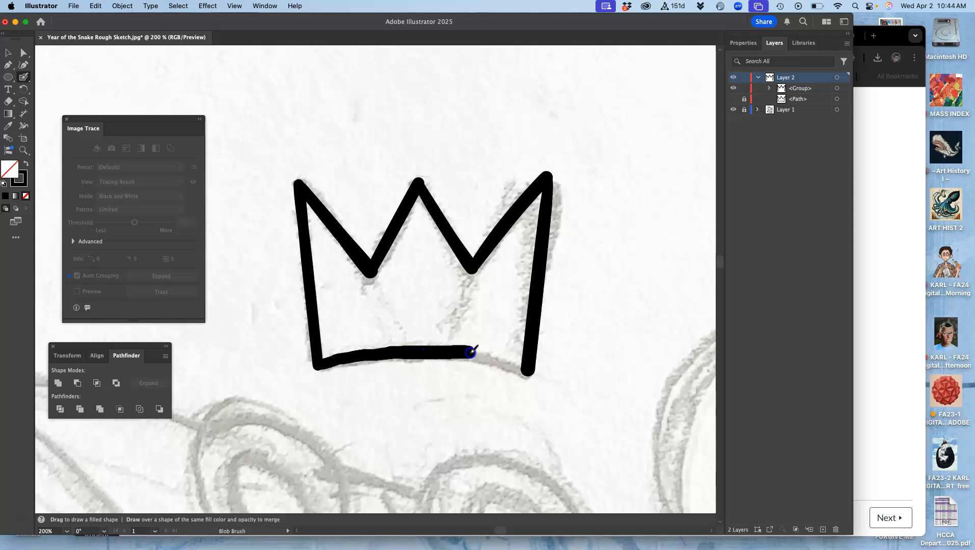
{"action": "left_click_drag", "start_coordinate": [527, 363], "coordinate": [528, 367]}
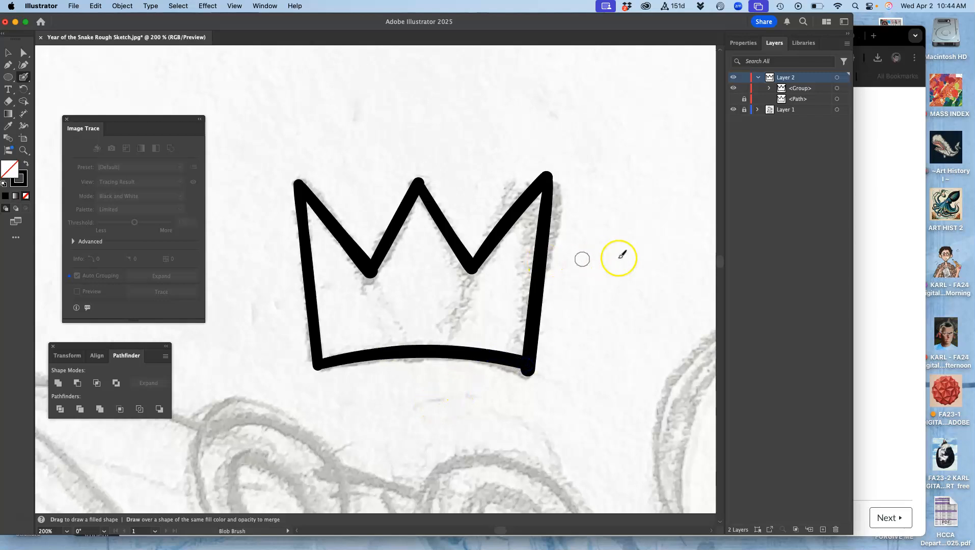
- Examine up close how the Blob Brush strokes join and round off at the crown's inner valley corner
{"action": "key", "text": "super+equal"}
{"action": "key", "text": "super+equal"}
{"action": "key", "text": "super+equal"}
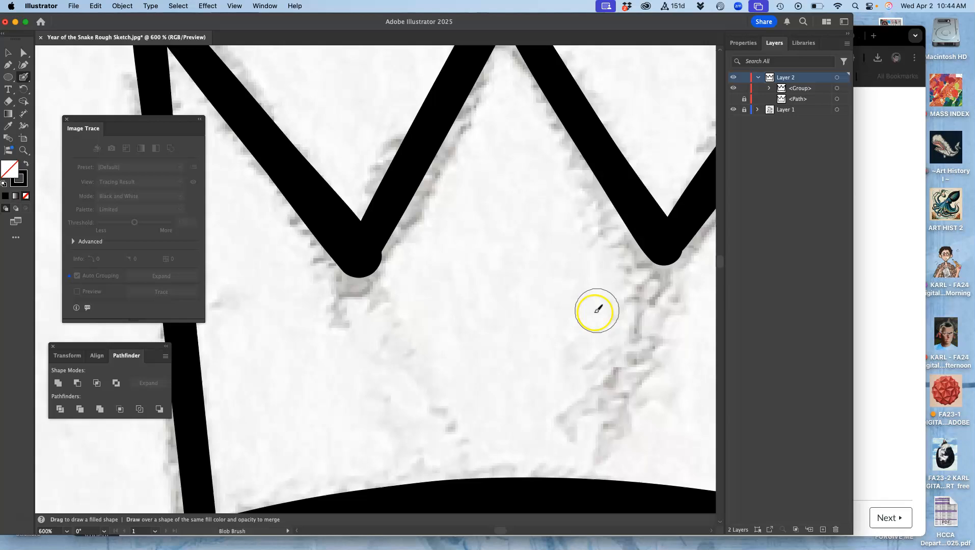
{"action": "key", "text": "super+equal"}
{"action": "key", "text": "super+equal"}
{"action": "key", "text": "super+equal"}
{"action": "key", "text": "super+equal"}
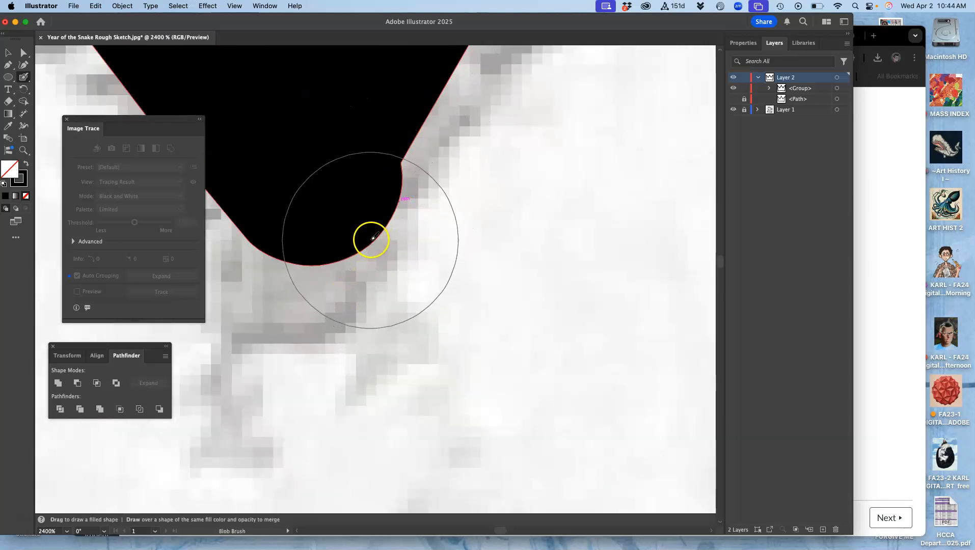
{"action": "key", "text": "super+minus"}
{"action": "key", "text": "super+minus"}
{"action": "key", "text": "super+minus"}
{"action": "key", "text": "super+minus"}
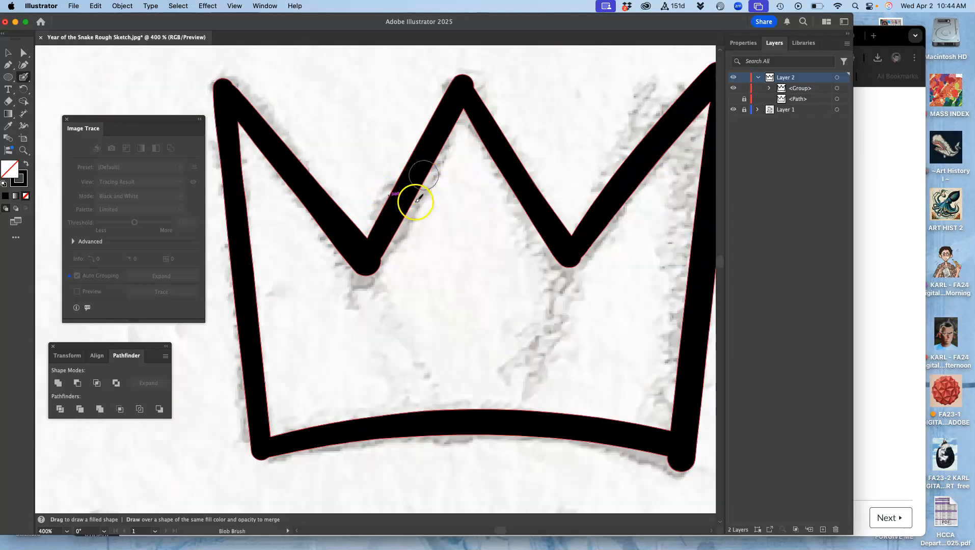
{"action": "left_click", "coordinate": [470, 311], "text": "super"}
{"action": "key", "text": "super+equal"}
{"action": "key", "text": "super+equal"}
{"action": "key", "text": "super+equal"}
{"action": "key", "text": "super+equal"}
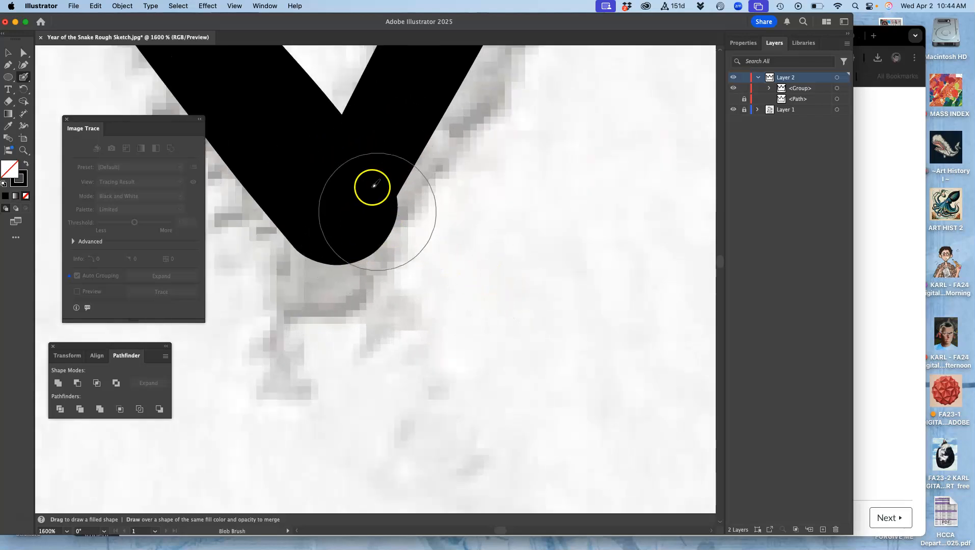
{"action": "key", "text": "super+minus"}
{"action": "key", "text": "super+minus"}
{"action": "key", "text": "super+minus"}
{"action": "key", "text": "super+minus"}
{"action": "key", "text": "super+minus"}
{"action": "key", "text": "super+minus"}
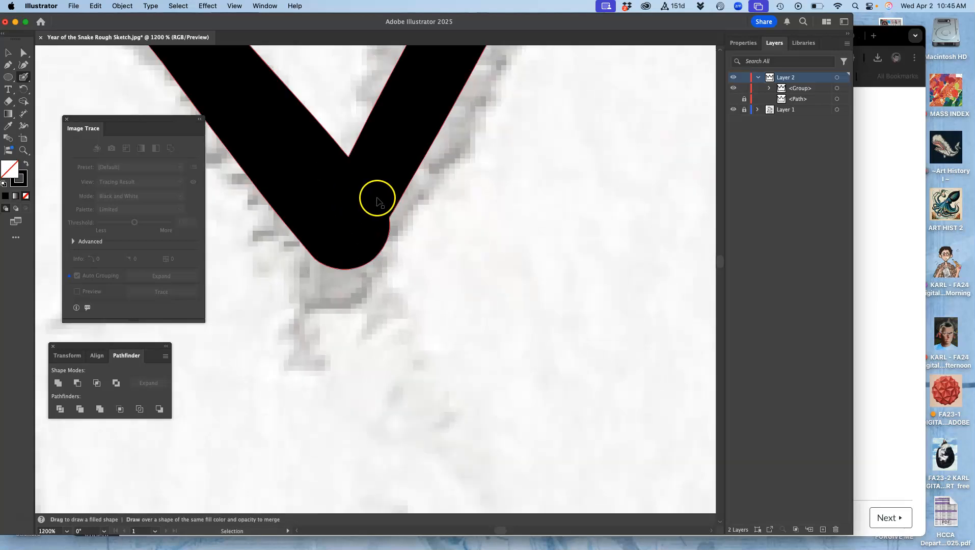
- Trace the inner ring of the lowest left snake head's eye as a closed oval with the Blob Brush
{"action": "scroll", "coordinate": [480, 295], "scroll_direction": "down", "scroll_amount": 5}
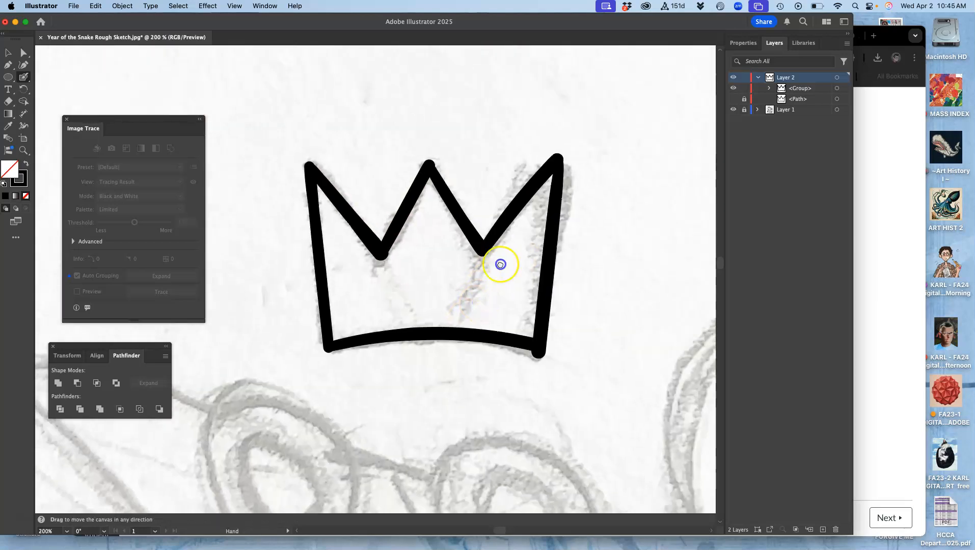
{"action": "scroll", "coordinate": [525, 193], "scroll_direction": "down", "scroll_amount": 3, "text": "alt"}
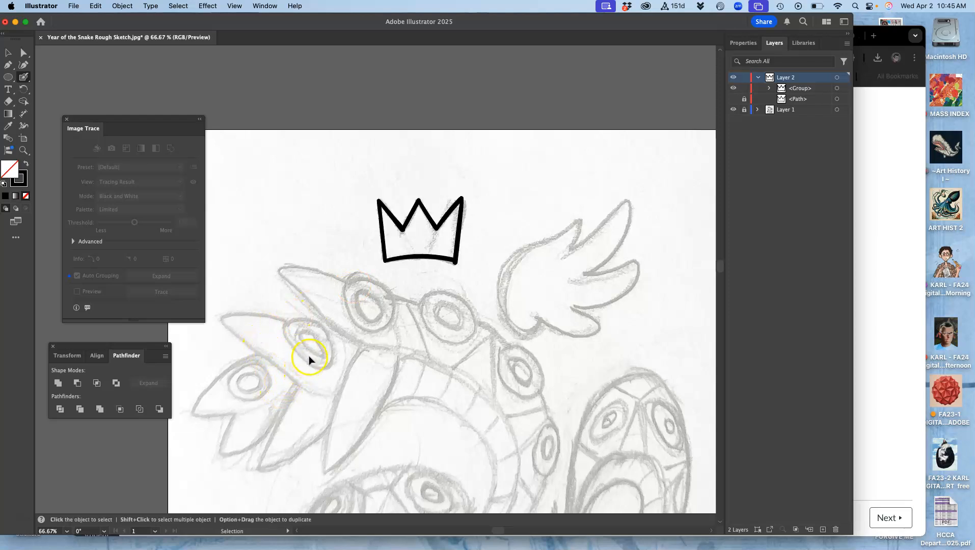
{"action": "scroll", "coordinate": [308, 356], "scroll_direction": "up", "scroll_amount": 2, "text": "alt"}
{"action": "mouse_move", "coordinate": [298, 355]}
{"action": "left_mouse_down"}
{"action": "mouse_move", "coordinate": [498, 157]}
{"action": "mouse_move", "coordinate": [542, 140]}
{"action": "left_mouse_up"}
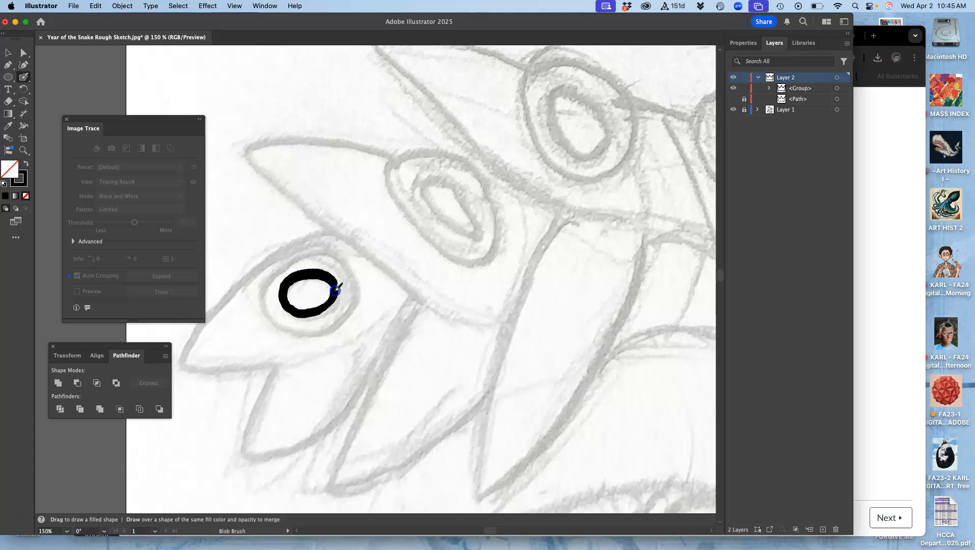
{"action": "left_click_drag", "start_coordinate": [334, 283], "coordinate": [332, 285]}
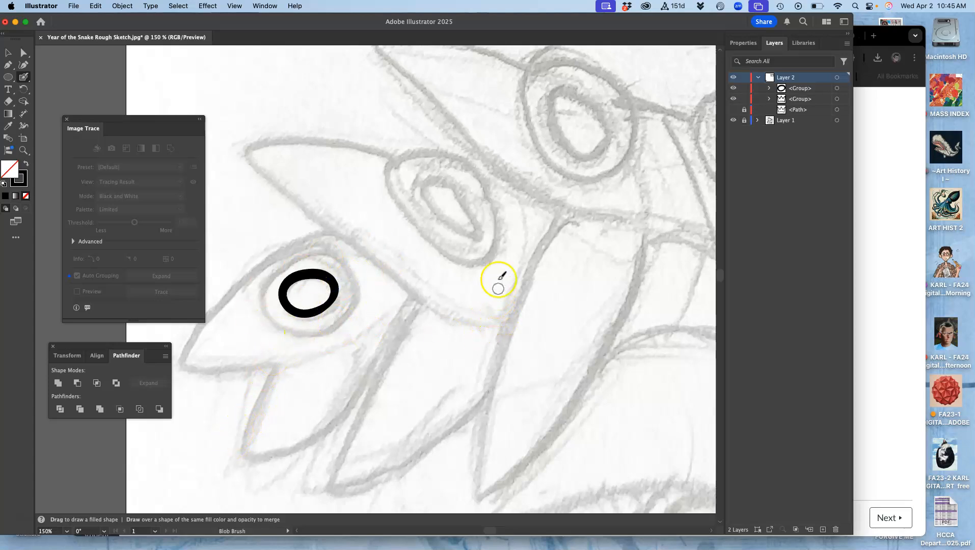
- Duplicate the traced eye ring and place the copy over the top head's inner eye, rotated upright to match the sketch
{"action": "key", "text": "v"}
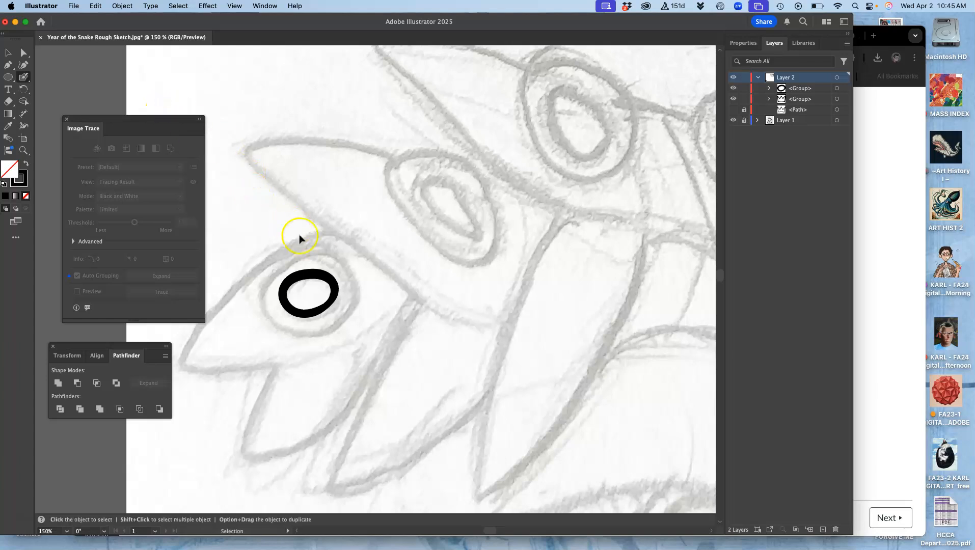
{"action": "left_click", "coordinate": [312, 275]}
{"action": "key", "text": "shift+b"}
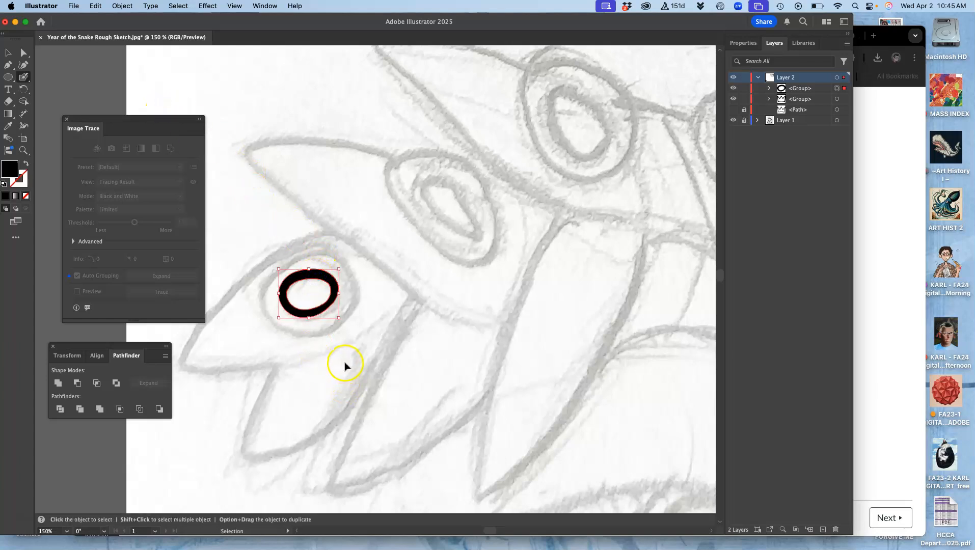
{"action": "left_click_drag", "start_coordinate": [362, 265], "coordinate": [361, 270]}
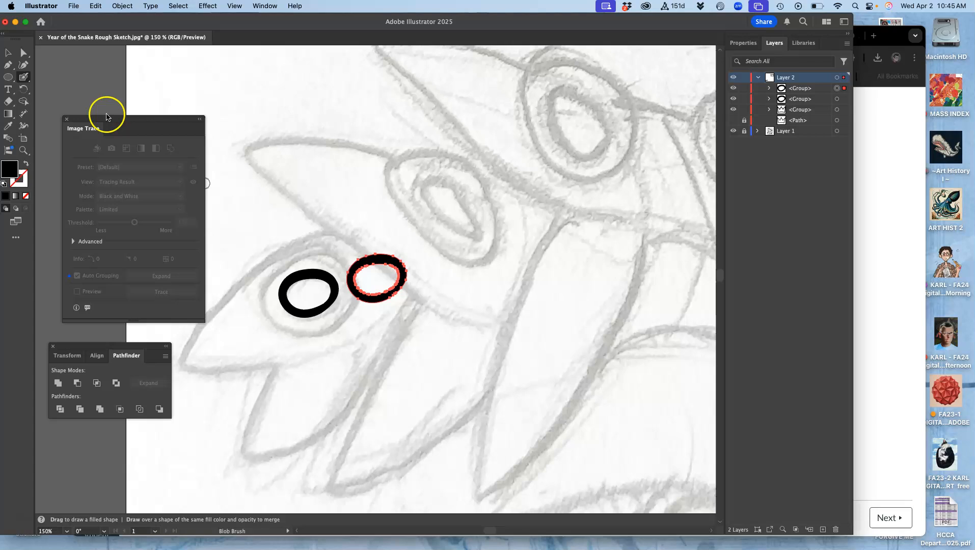
{"action": "left_click", "coordinate": [9, 52]}
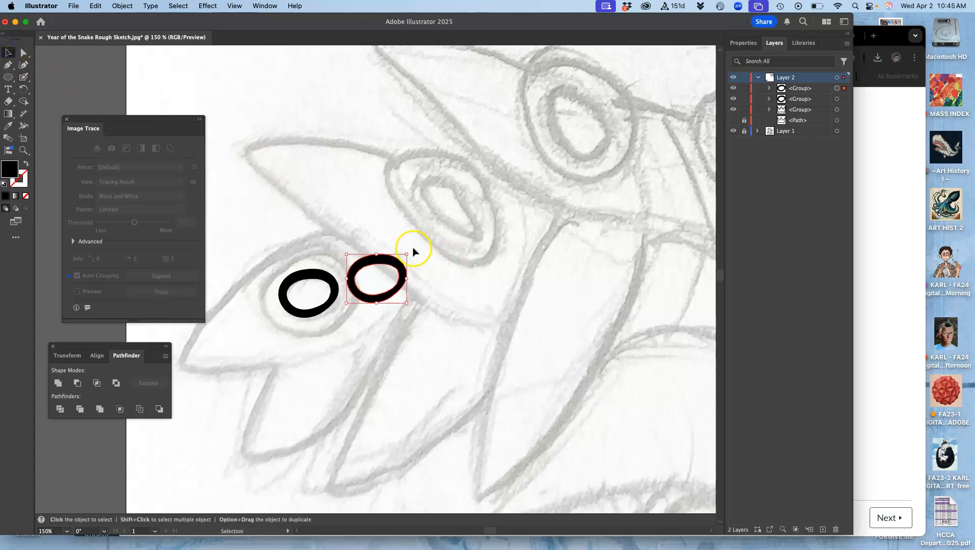
{"action": "left_click_drag", "start_coordinate": [404, 258], "coordinate": [605, 145]}
- Paste a copy of the top head's eye ring onto the middle head's eye, stretching and tilting it to fit the sketch
{"action": "key", "text": "a"}
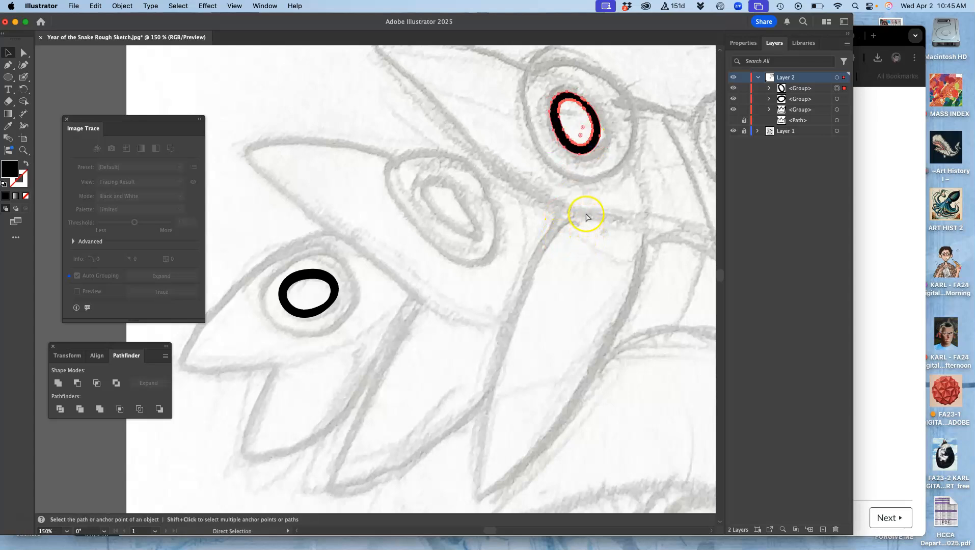
{"action": "key", "text": "super+v"}
{"action": "left_click_drag", "start_coordinate": [395, 287], "coordinate": [468, 221]}
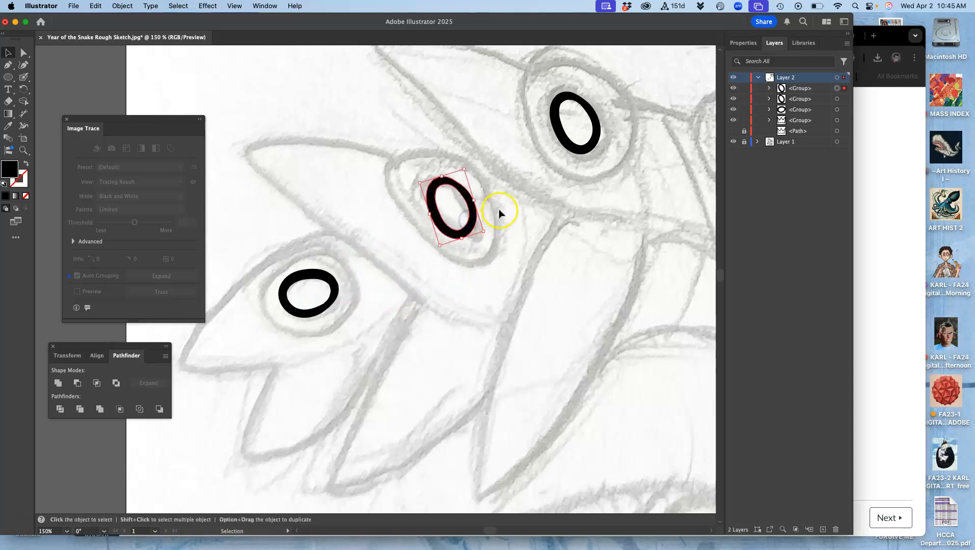
{"action": "left_click", "coordinate": [488, 235]}
{"action": "left_click", "coordinate": [469, 230]}
{"action": "left_click_drag", "start_coordinate": [465, 233], "coordinate": [471, 233]}
{"action": "left_click_drag", "start_coordinate": [447, 175], "coordinate": [443, 170]}
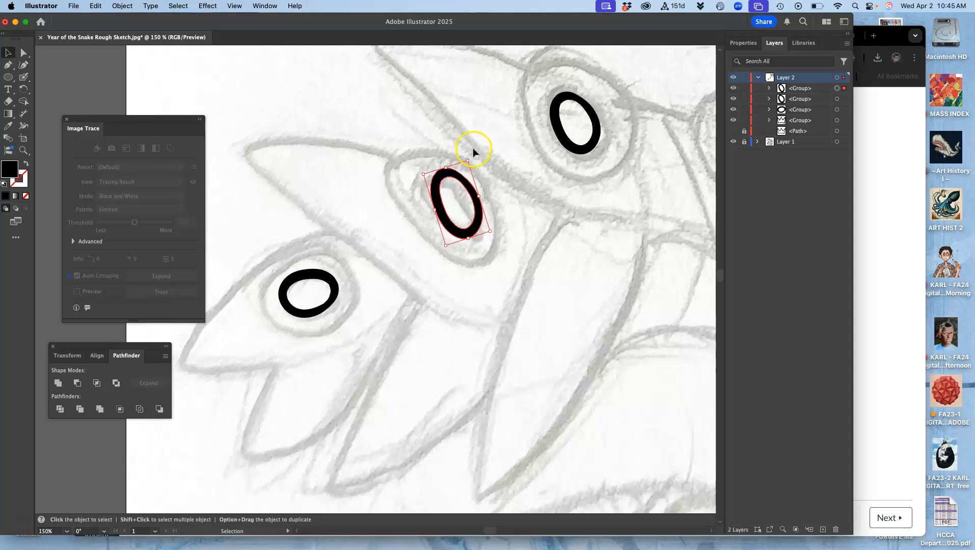
{"action": "left_click_drag", "start_coordinate": [469, 155], "coordinate": [454, 180]}
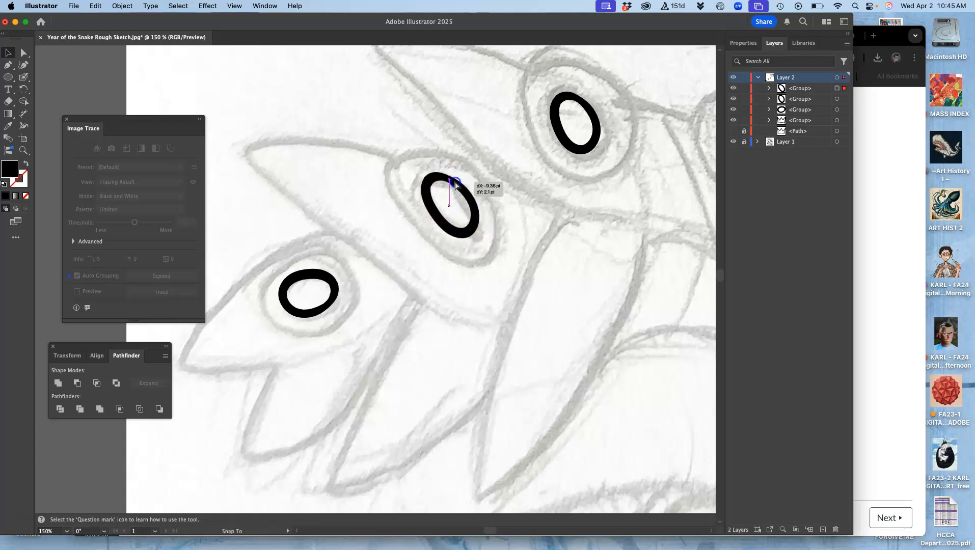
- Copy the middle head's eye ring to the large eye beside the top head's eye, rotating and widening it to fit
{"action": "left_click", "coordinate": [496, 309]}
{"action": "left_click_drag", "start_coordinate": [584, 248], "coordinate": [379, 274]}
{"action": "left_click_drag", "start_coordinate": [480, 246], "coordinate": [450, 255]}
{"action": "left_click", "coordinate": [238, 252]}
{"action": "key", "text": "a"}
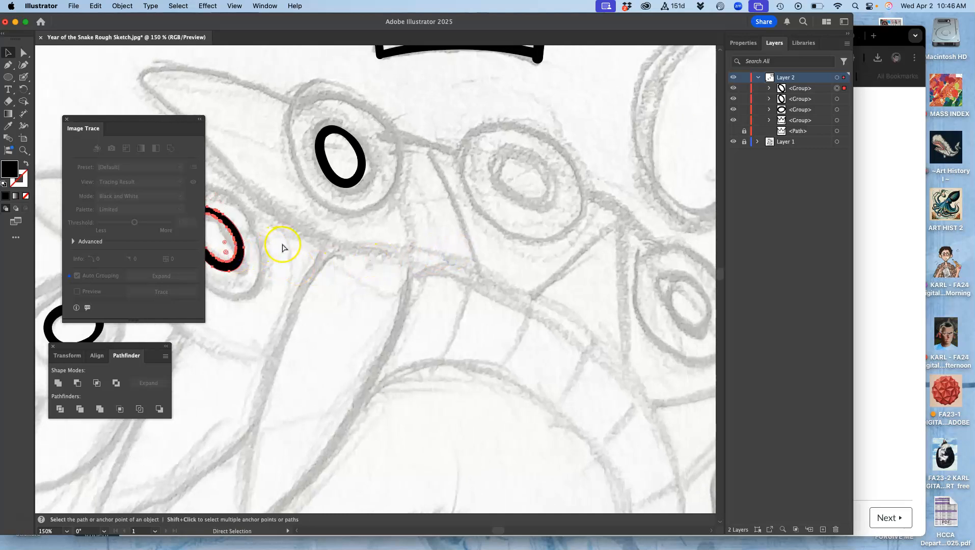
{"action": "key", "text": "super+v"}
{"action": "left_click_drag", "start_coordinate": [347, 265], "coordinate": [495, 167]}
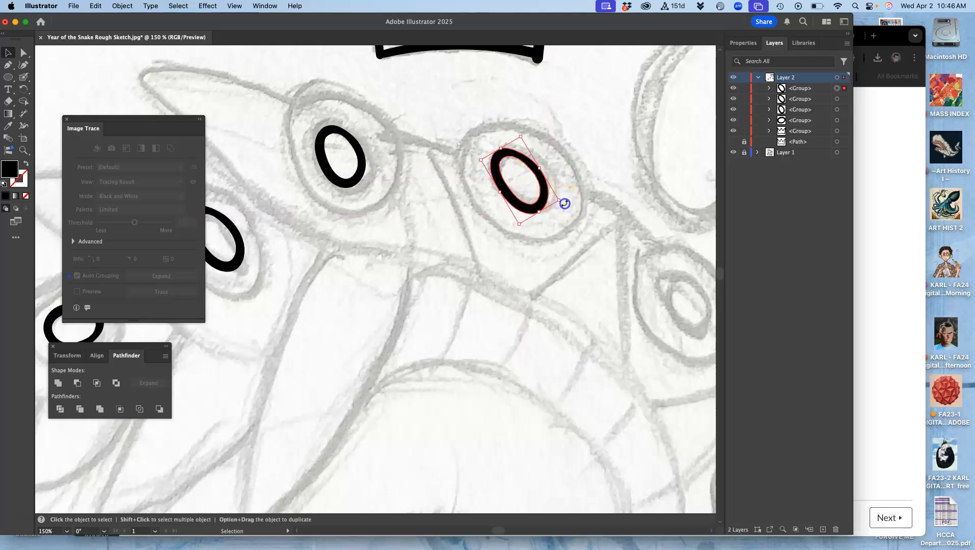
{"action": "left_click_drag", "start_coordinate": [564, 203], "coordinate": [568, 193]}
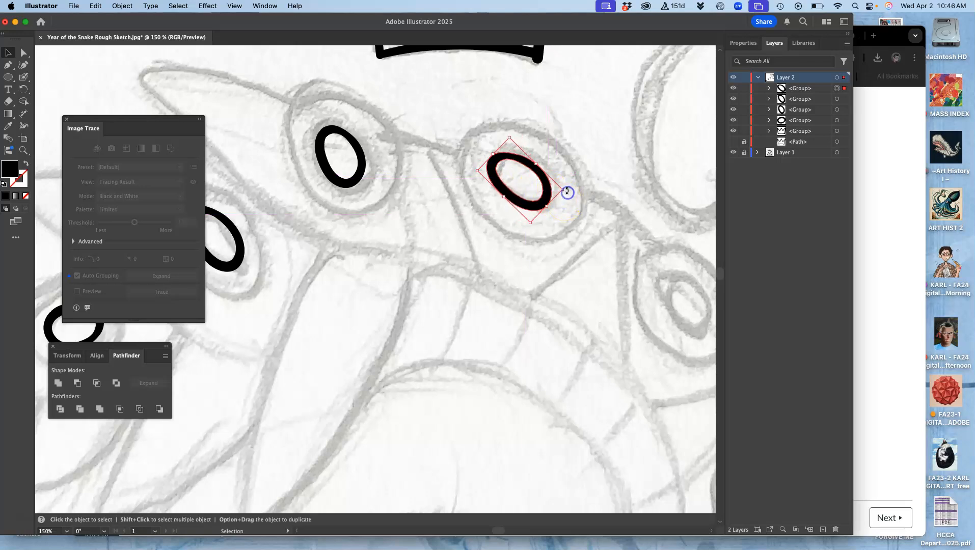
{"action": "left_click_drag", "start_coordinate": [536, 163], "coordinate": [553, 190]}
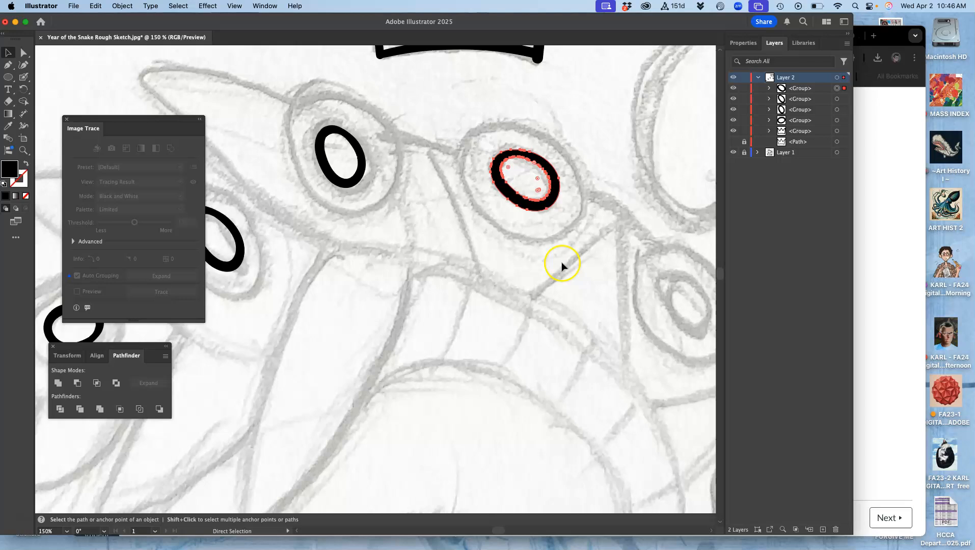
- Paste another ring over the next eye down the snake's neck and rotate it more upright to match the sketched oval
{"action": "key", "text": "super+v"}
{"action": "left_click_drag", "start_coordinate": [401, 292], "coordinate": [717, 305]}
{"action": "key", "text": "space"}
{"action": "left_click_drag", "start_coordinate": [540, 298], "coordinate": [339, 229]}
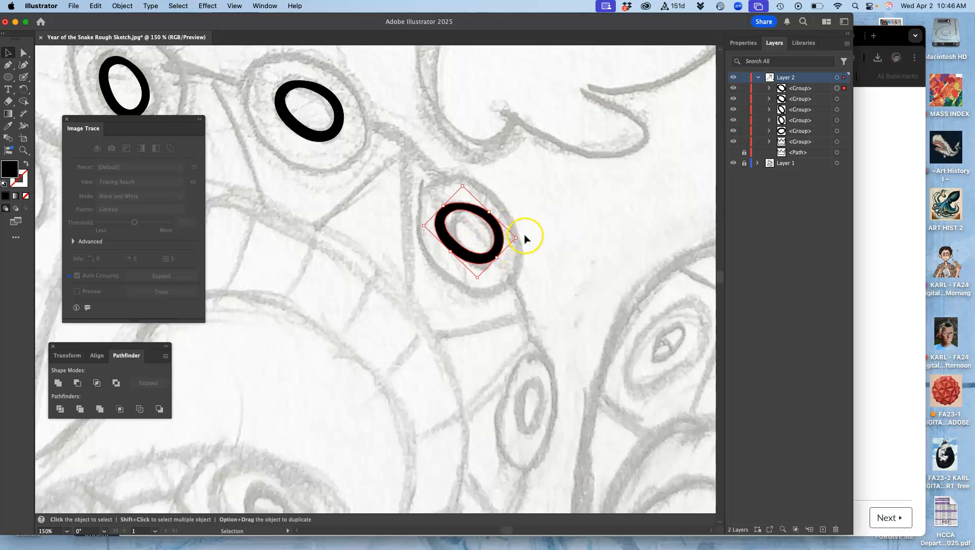
{"action": "left_click_drag", "start_coordinate": [521, 241], "coordinate": [494, 244]}
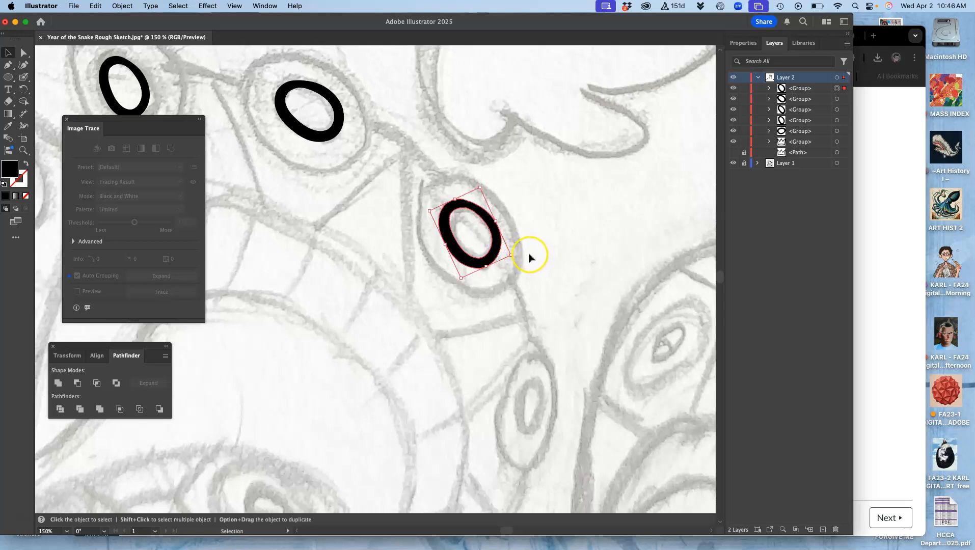
- Copy the neck eye's ring to the small narrow eye below it, rotating it nearly vertical and narrowing it to fit
{"action": "key", "text": "super+c"}
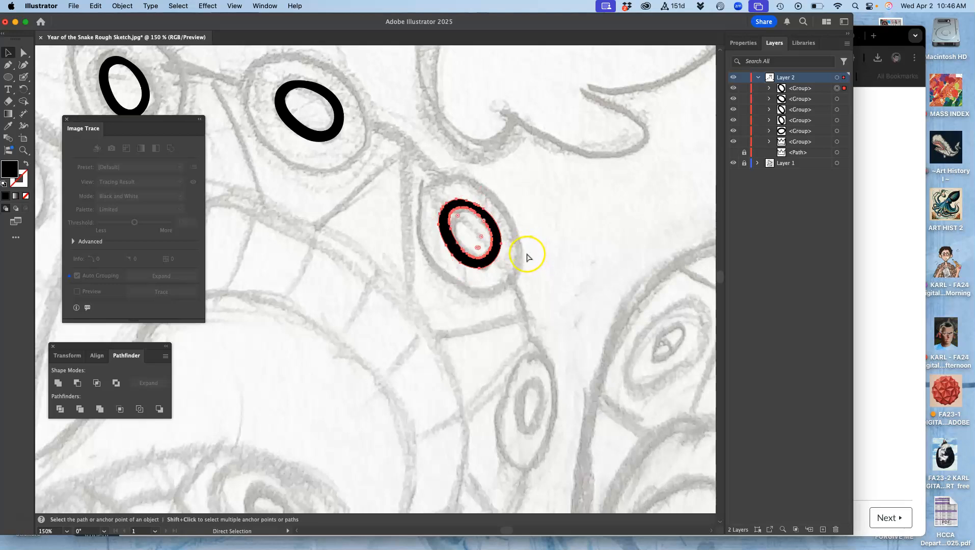
{"action": "key", "text": "super+v"}
{"action": "mouse_move", "coordinate": [400, 294]}
{"action": "left_mouse_down"}
{"action": "mouse_move", "coordinate": [439, 314]}
{"action": "mouse_move", "coordinate": [547, 405]}
{"action": "left_mouse_up"}
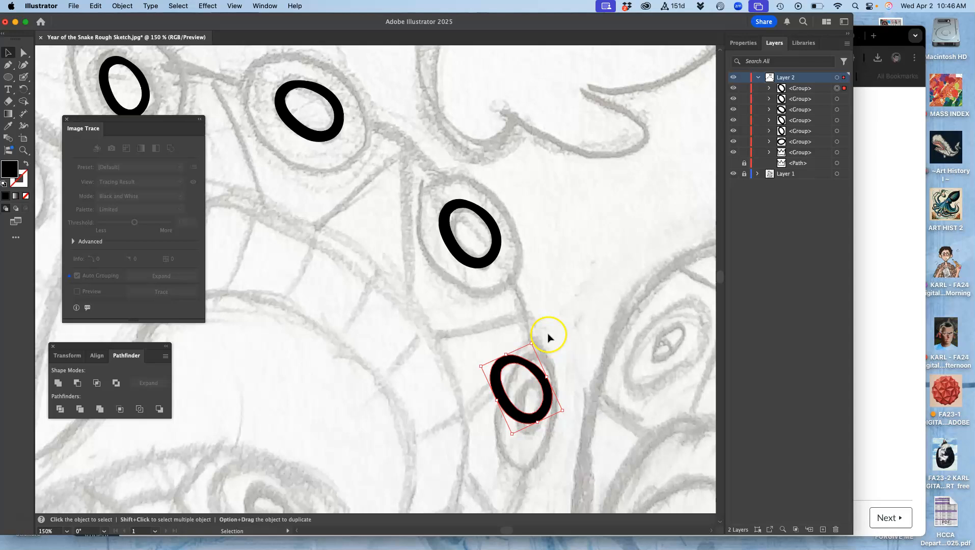
{"action": "left_click", "coordinate": [496, 241]}
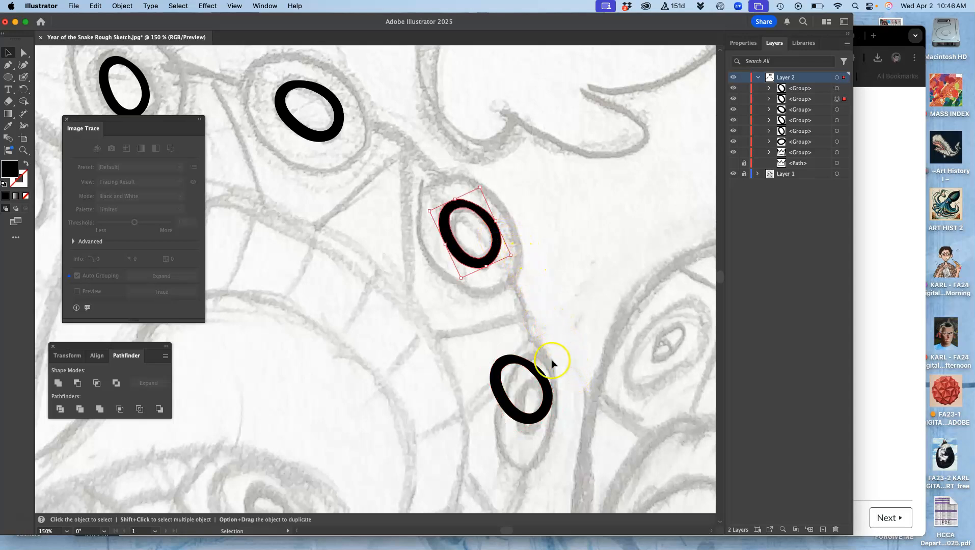
{"action": "left_click", "coordinate": [541, 378]}
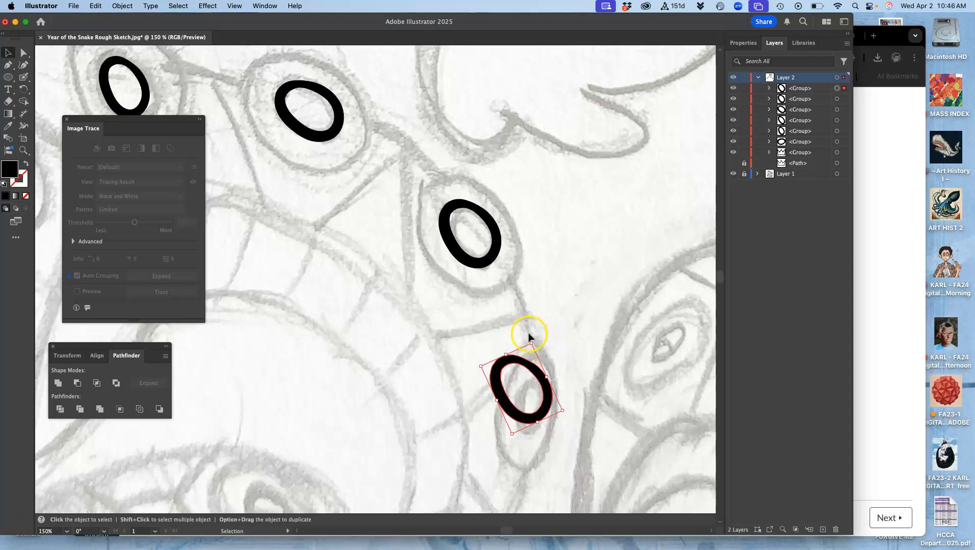
{"action": "left_click_drag", "start_coordinate": [532, 338], "coordinate": [560, 356]}
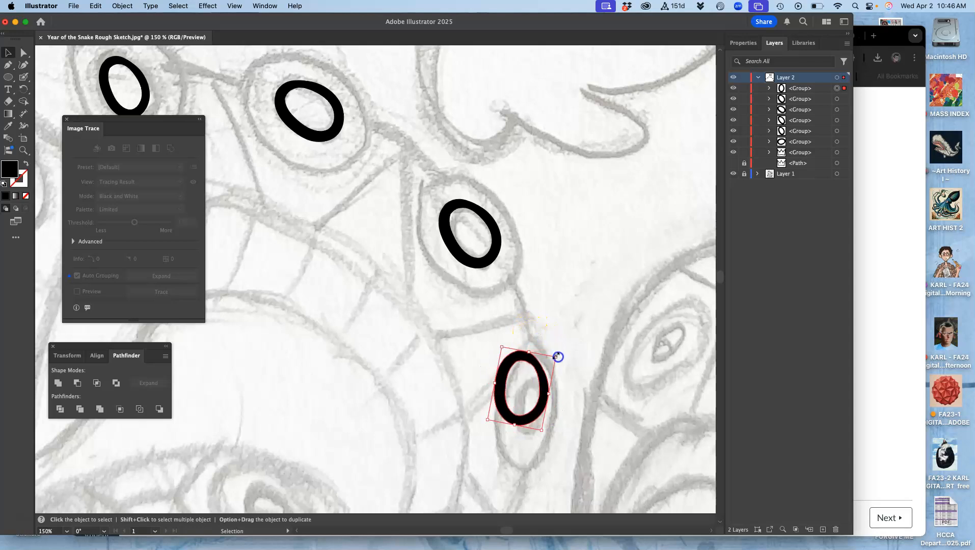
{"action": "left_click_drag", "start_coordinate": [495, 381], "coordinate": [533, 381]}
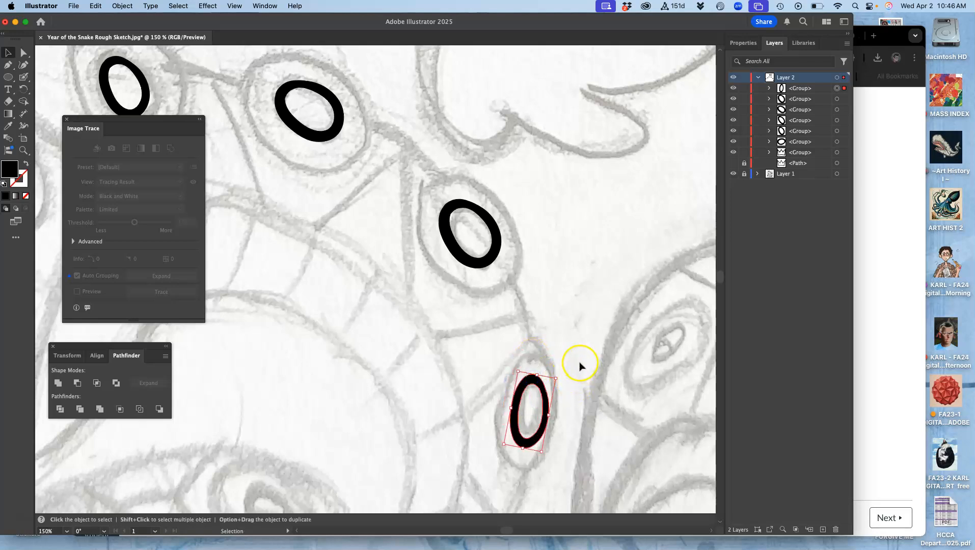
- Copy the narrow eye's ring to the right eye of the lower coiled head, rotating and reshaping it to match the sketched oval
{"action": "key", "text": "super+c"}
{"action": "key", "text": "super+v"}
{"action": "left_click_drag", "start_coordinate": [568, 369], "coordinate": [611, 207]}
{"action": "left_click", "coordinate": [437, 131]}
{"action": "left_click_drag", "start_coordinate": [431, 130], "coordinate": [383, 326]}
{"action": "key", "text": "a"}
{"action": "key", "text": "v"}
{"action": "left_click_drag", "start_coordinate": [401, 277], "coordinate": [361, 279]}
{"action": "mouse_move", "coordinate": [359, 325]}
{"action": "left_mouse_down"}
{"action": "mouse_move", "coordinate": [349, 338]}
{"action": "mouse_move", "coordinate": [331, 287]}
{"action": "mouse_move", "coordinate": [354, 282]}
{"action": "mouse_move", "coordinate": [352, 294]}
{"action": "mouse_move", "coordinate": [413, 304]}
{"action": "mouse_move", "coordinate": [413, 320]}
{"action": "mouse_move", "coordinate": [378, 359]}
{"action": "mouse_move", "coordinate": [339, 333]}
{"action": "mouse_move", "coordinate": [342, 316]}
{"action": "mouse_move", "coordinate": [316, 324]}
{"action": "left_mouse_up"}
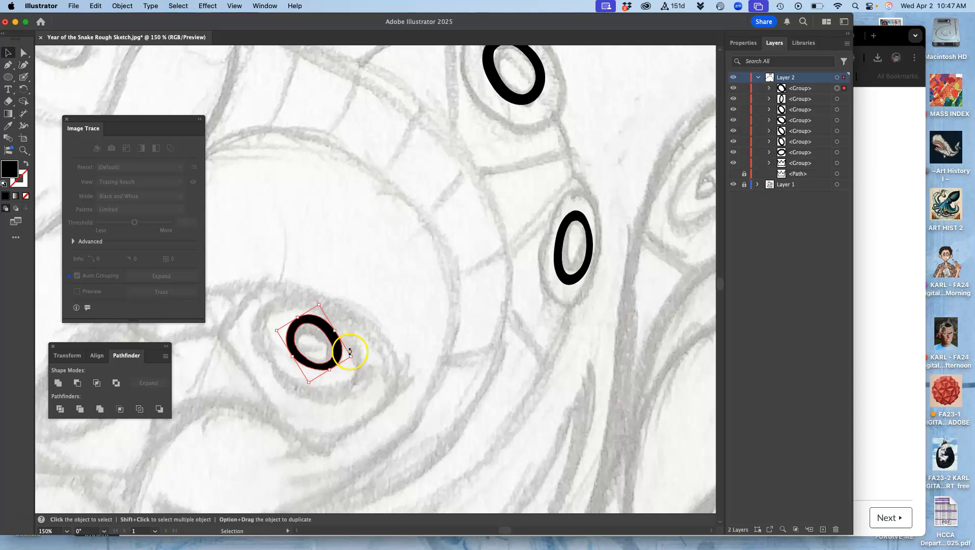
{"action": "left_click_drag", "start_coordinate": [351, 356], "coordinate": [346, 359]}
{"action": "left_click_drag", "start_coordinate": [313, 308], "coordinate": [316, 309]}
{"action": "left_click", "coordinate": [377, 297]}
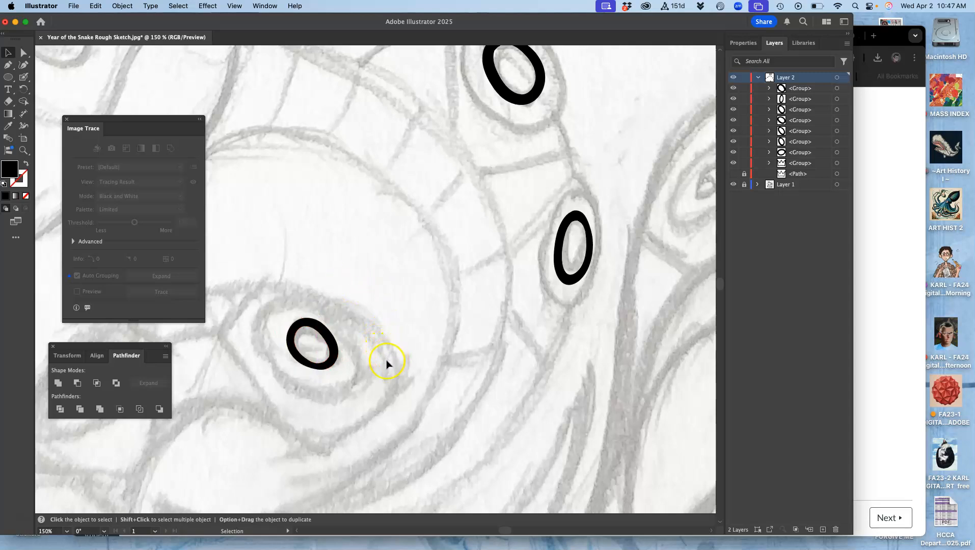
- Duplicate that ring onto the lower head's left eye, rotating it to tilt the opposite way
{"action": "scroll", "coordinate": [408, 354], "scroll_direction": "left", "scroll_amount": 8}
{"action": "scroll", "coordinate": [409, 354], "scroll_direction": "down", "scroll_amount": 4}
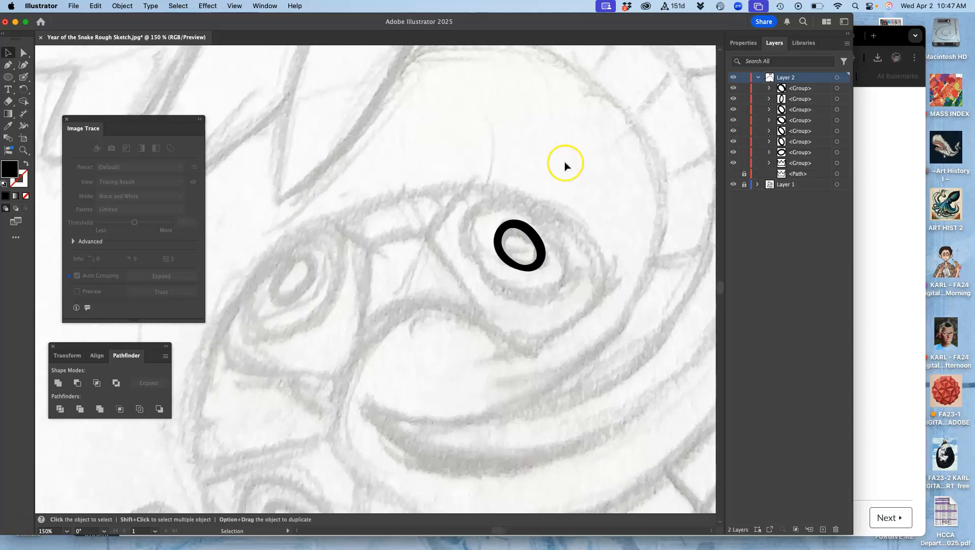
{"action": "left_click", "coordinate": [532, 234]}
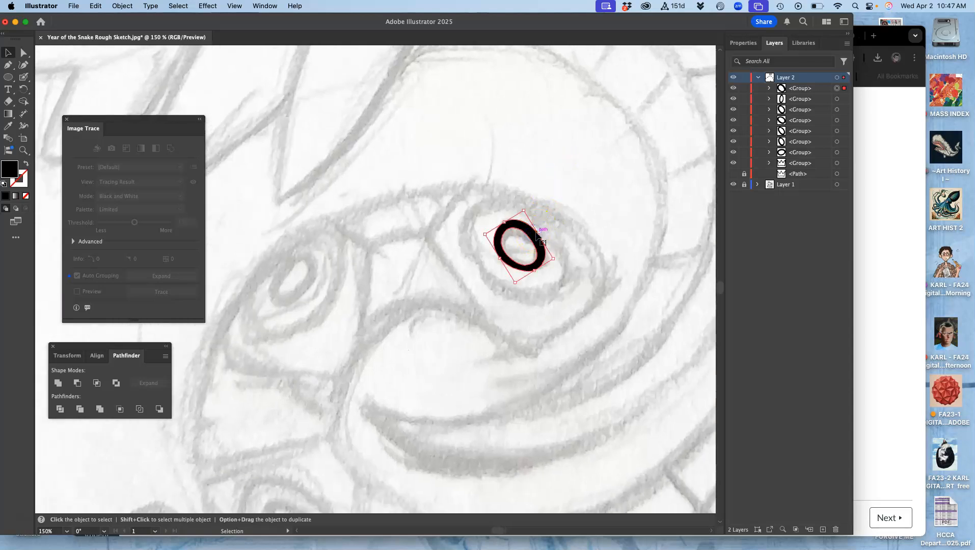
{"action": "left_click_drag", "start_coordinate": [538, 235], "coordinate": [382, 239]}
{"action": "left_click_drag", "start_coordinate": [388, 297], "coordinate": [313, 260]}
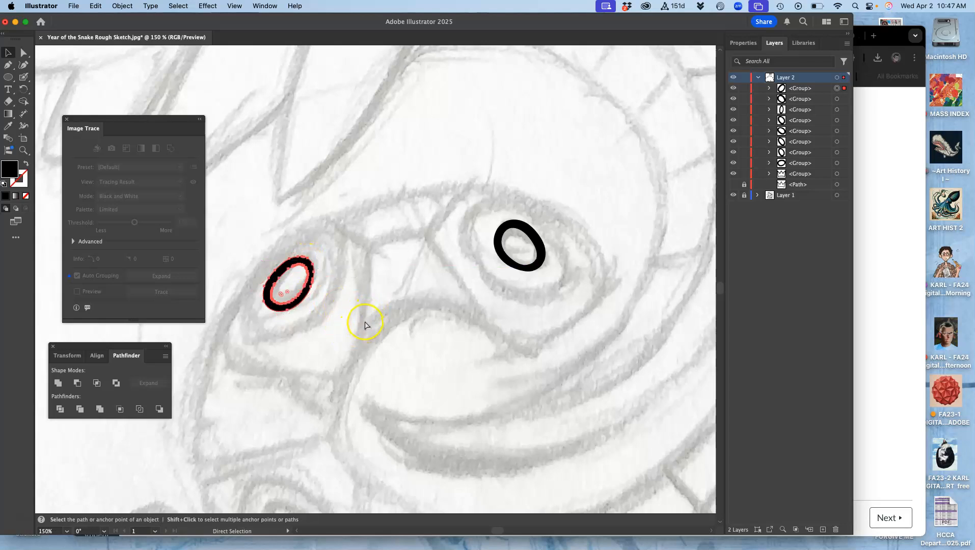
- Paste another ring over the left body eye below the lower head and rotate it to follow the sketched oval
{"action": "key", "text": "super+v"}
{"action": "left_click_drag", "start_coordinate": [362, 303], "coordinate": [335, 411]}
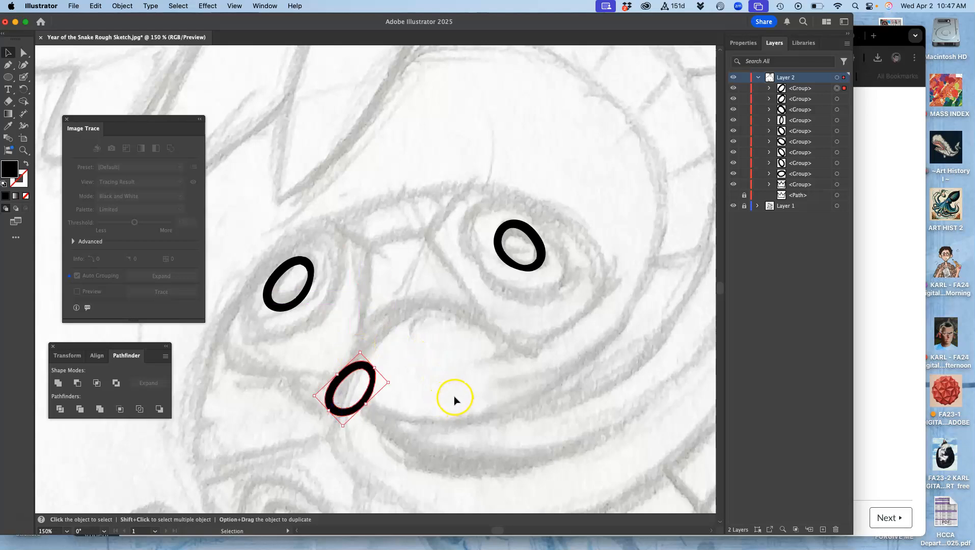
{"action": "key", "text": "space"}
{"action": "mouse_move", "coordinate": [444, 390]}
{"action": "left_mouse_down"}
{"action": "mouse_move", "coordinate": [427, 404]}
{"action": "mouse_move", "coordinate": [458, 163]}
{"action": "mouse_move", "coordinate": [472, 165]}
{"action": "mouse_move", "coordinate": [414, 153]}
{"action": "mouse_move", "coordinate": [405, 163]}
{"action": "mouse_move", "coordinate": [420, 156]}
{"action": "mouse_move", "coordinate": [380, 134]}
{"action": "mouse_move", "coordinate": [303, 285]}
{"action": "left_mouse_up"}
{"action": "left_click_drag", "start_coordinate": [354, 319], "coordinate": [492, 422]}
{"action": "key", "text": "a"}
- Paste a ring onto the bottommost body eye and rotate it nearly horizontal to fit the sketch
{"action": "key", "text": "super+v"}
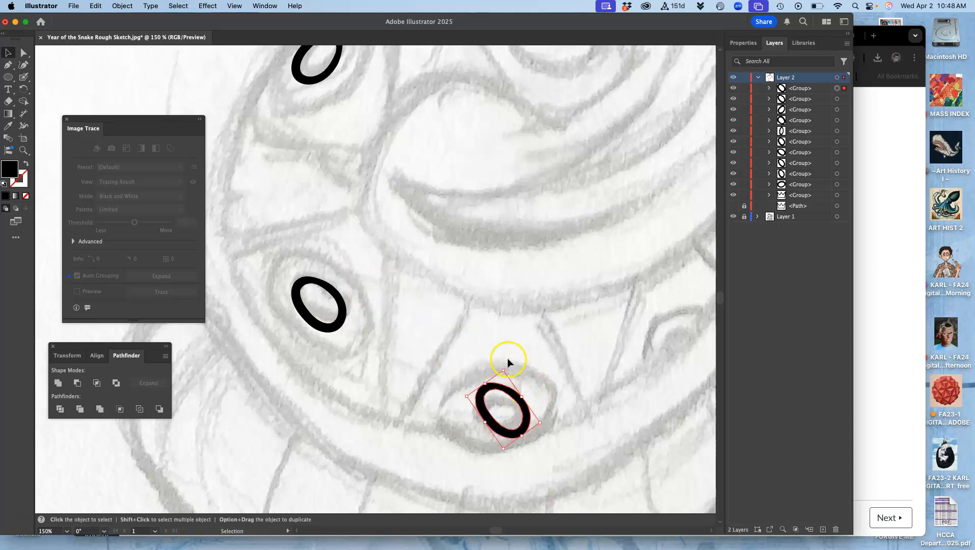
{"action": "left_click_drag", "start_coordinate": [498, 370], "coordinate": [481, 389]}
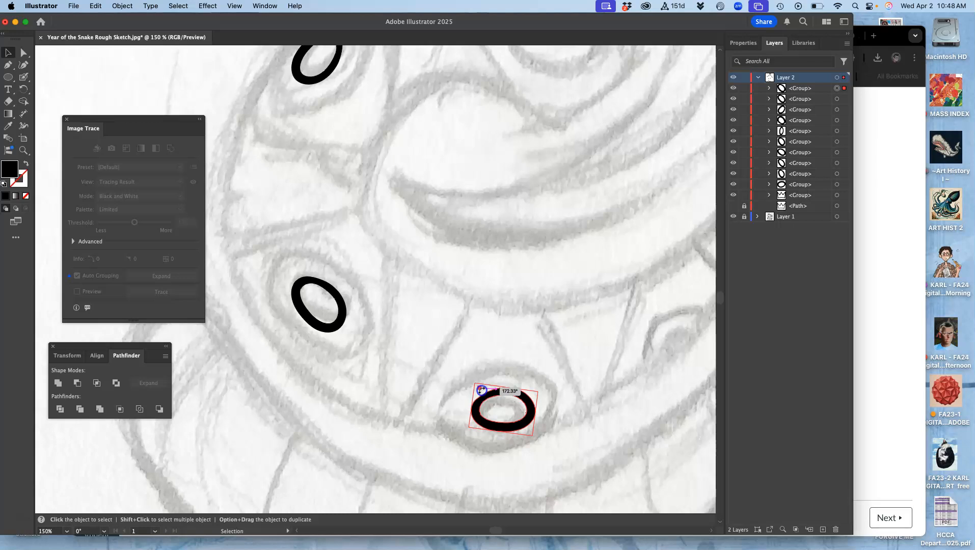
{"action": "mouse_move", "coordinate": [539, 391]}
{"action": "left_mouse_down"}
{"action": "mouse_move", "coordinate": [520, 406]}
{"action": "mouse_move", "coordinate": [529, 392]}
{"action": "left_mouse_up"}
{"action": "key", "text": "a"}
- Paste a copy of the bottom ring onto the small eye to its right, shrinking and tilting it to fit
{"action": "key", "text": "v"}
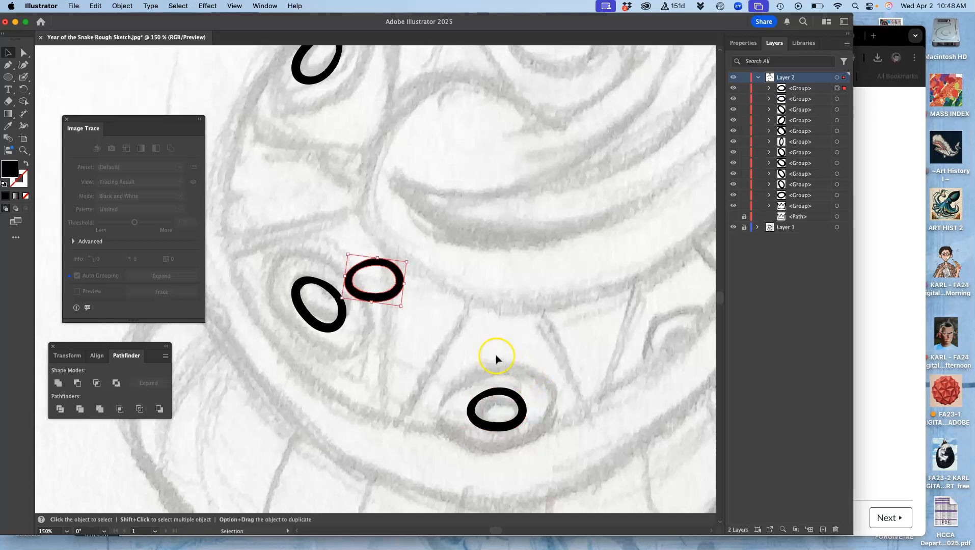
{"action": "left_click_drag", "start_coordinate": [394, 299], "coordinate": [656, 311]}
{"action": "key", "text": "space"}
{"action": "left_click_drag", "start_coordinate": [594, 344], "coordinate": [364, 344]}
{"action": "left_click_drag", "start_coordinate": [383, 266], "coordinate": [400, 330]}
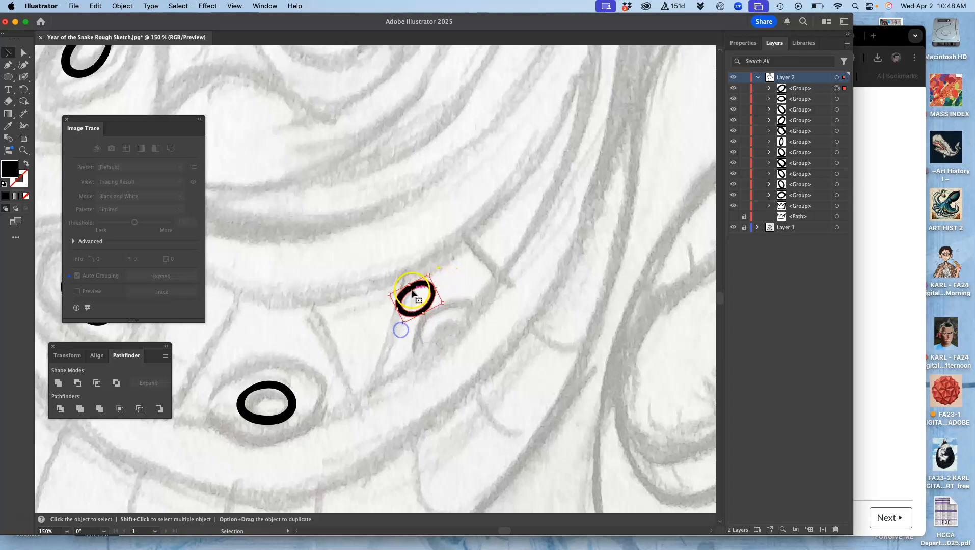
{"action": "left_click_drag", "start_coordinate": [412, 292], "coordinate": [437, 327]}
{"action": "left_click", "coordinate": [436, 380]}
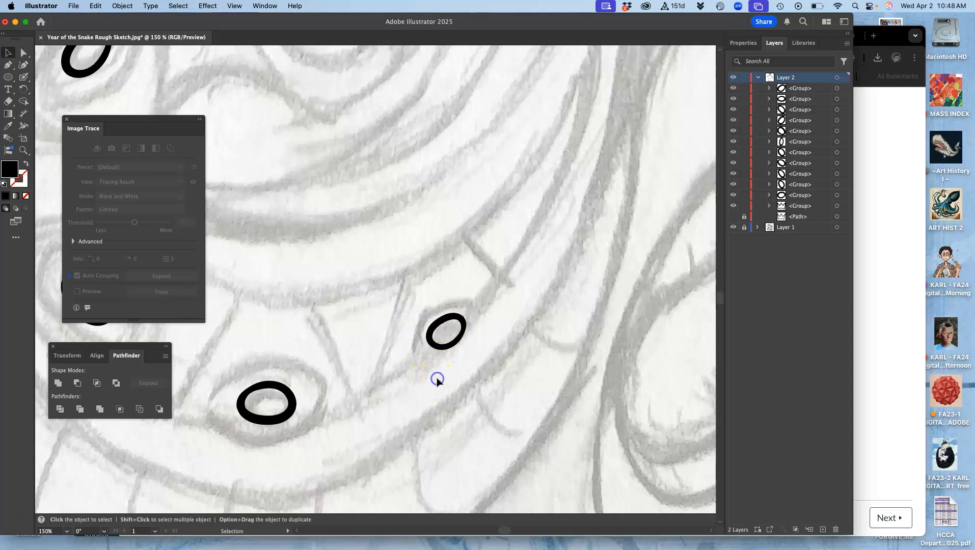
- Set the Blob Brush size to 10 pt with the Fixed option instead of Pressure
{"action": "key", "text": "super+minus"}
{"action": "key", "text": "super+minus"}
{"action": "key", "text": "super+minus"}
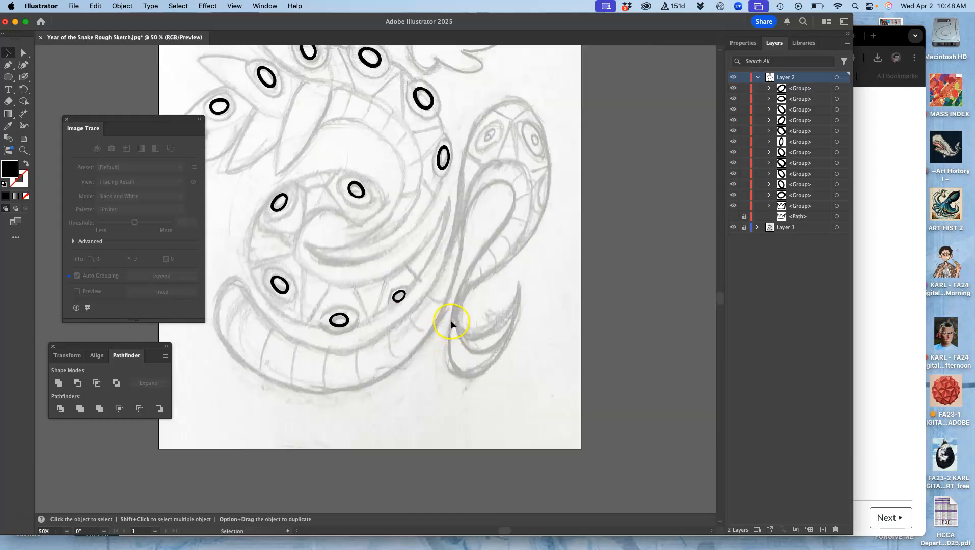
{"action": "scroll", "coordinate": [404, 219], "scroll_direction": "up", "scroll_amount": 5}
{"action": "scroll", "coordinate": [404, 220], "scroll_direction": "left", "scroll_amount": 3}
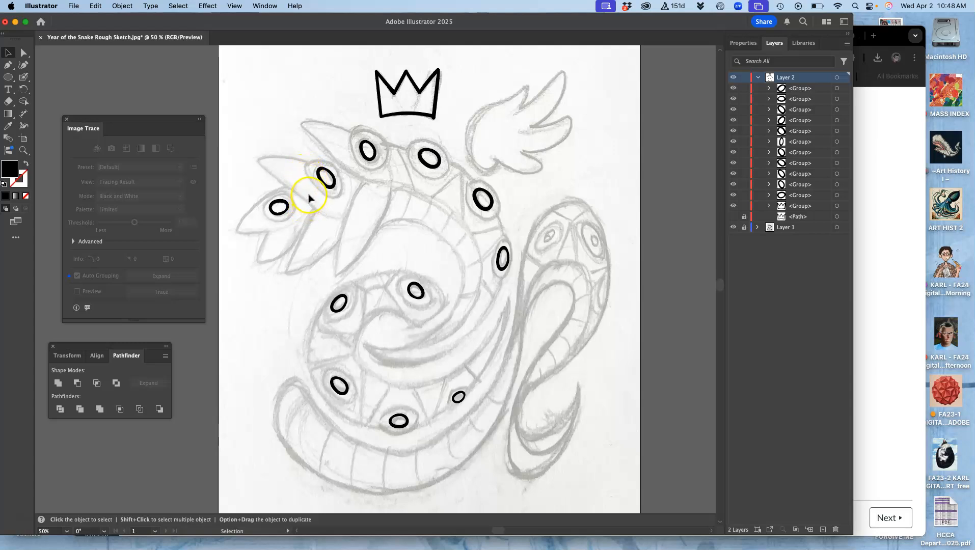
{"action": "left_click", "coordinate": [24, 76]}
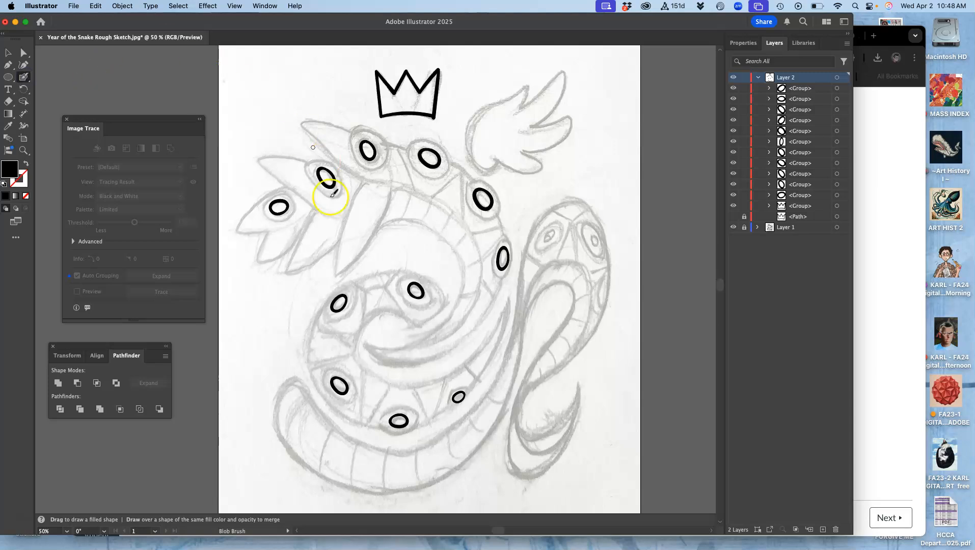
{"action": "double_click", "coordinate": [23, 76]}
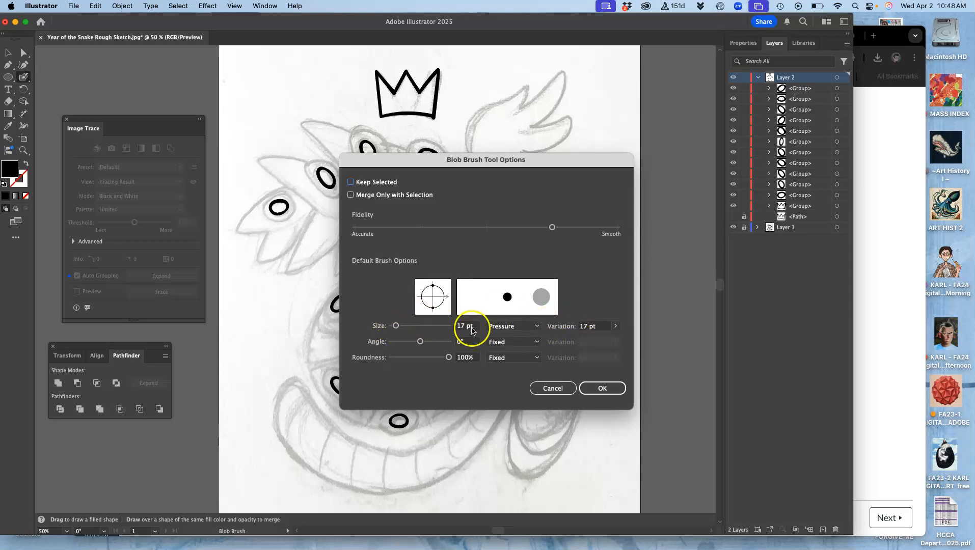
{"action": "left_click_drag", "start_coordinate": [396, 326], "coordinate": [396, 327]}
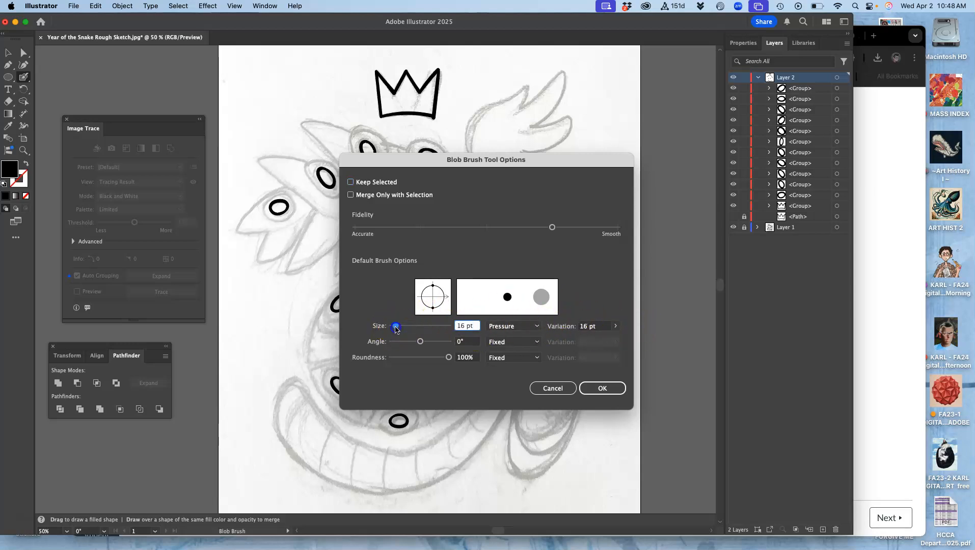
{"action": "left_click", "coordinate": [617, 326]}
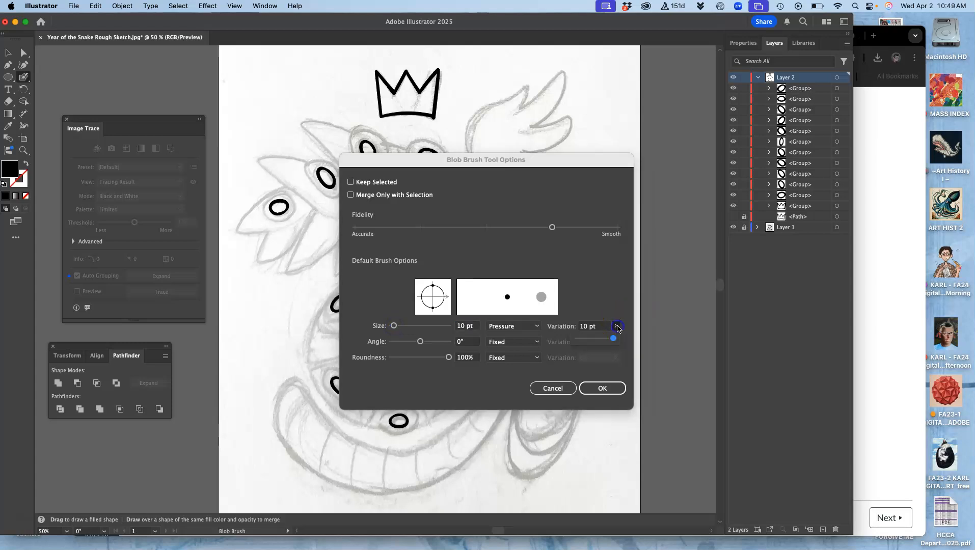
{"action": "left_click", "coordinate": [529, 326]}
{"action": "left_click", "coordinate": [516, 338]}
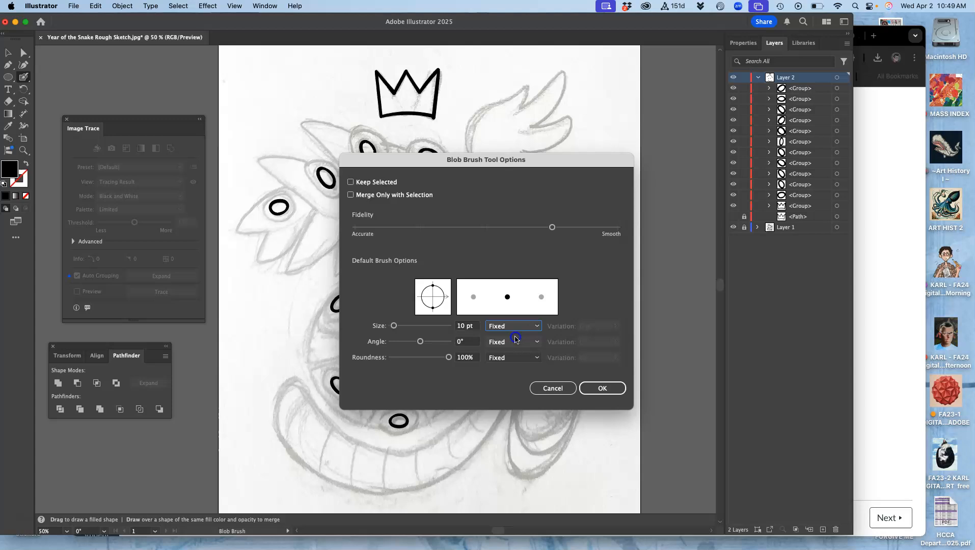
{"action": "left_click", "coordinate": [599, 389]}
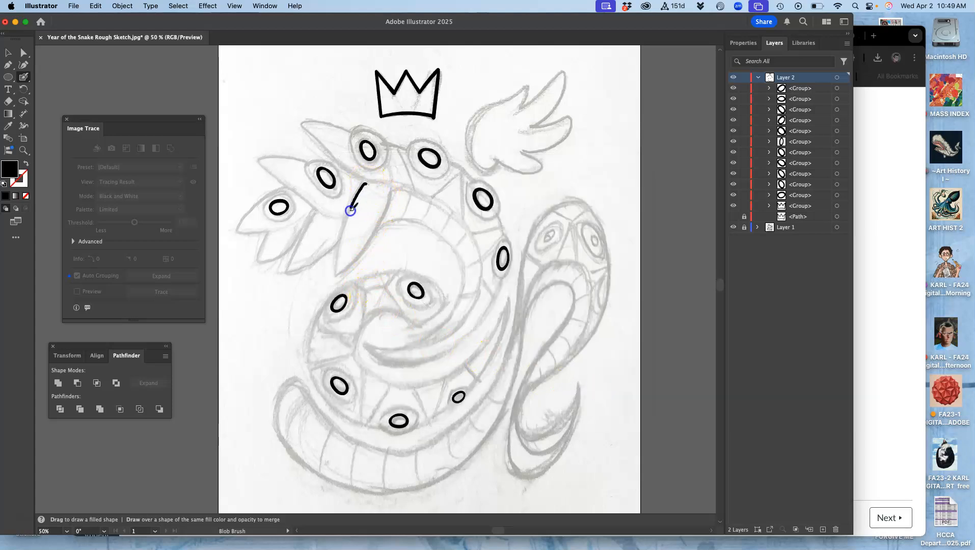
- Ink both sides of the long pointed shape hanging below the top head with the Blob Brush
{"action": "left_click_drag", "start_coordinate": [342, 240], "coordinate": [340, 266]}
{"action": "left_click_drag", "start_coordinate": [389, 186], "coordinate": [389, 187]}
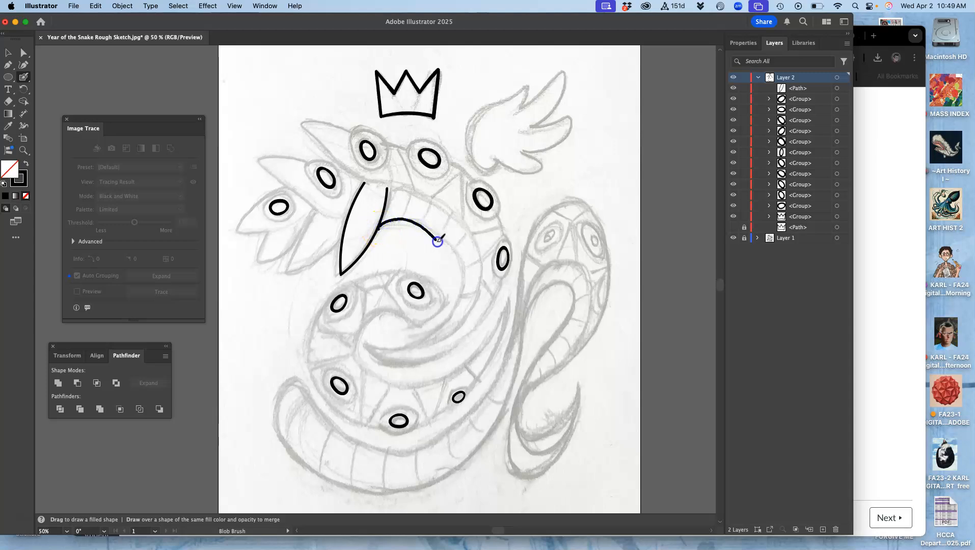
- Try to ink the snake's inner neck curve and the tapering crescent below it with the fixed-width Blob Brush
{"action": "left_click_drag", "start_coordinate": [381, 342], "coordinate": [371, 335]}
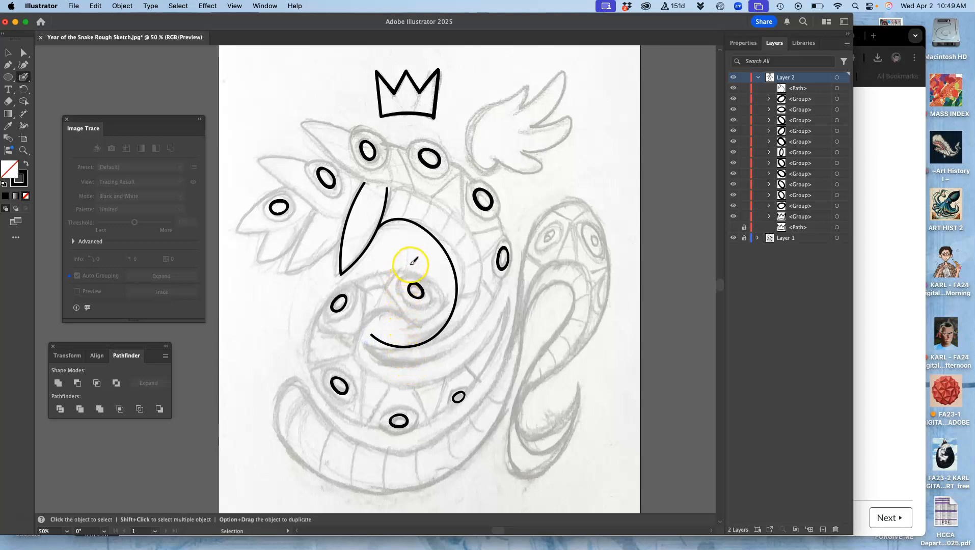
{"action": "key", "text": "super+z"}
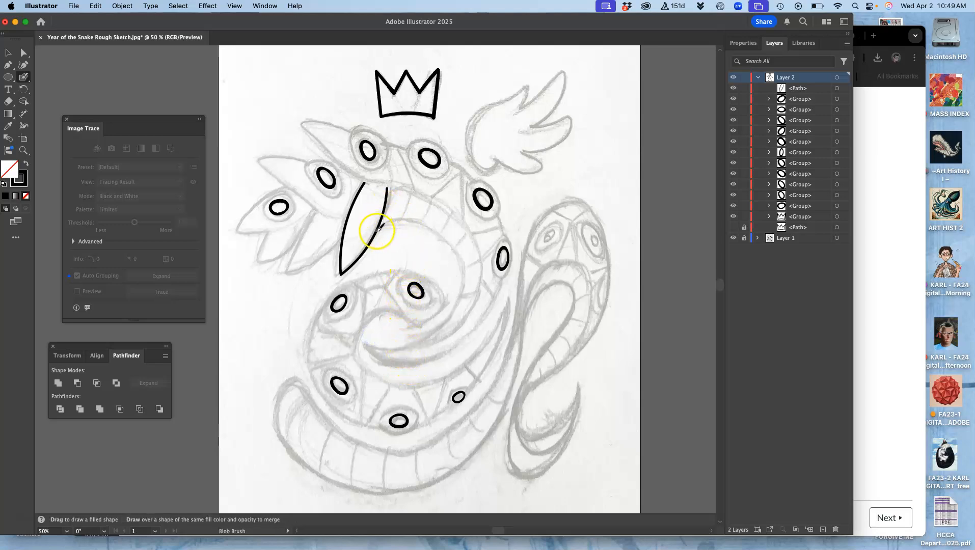
{"action": "left_click_drag", "start_coordinate": [402, 218], "coordinate": [426, 227]}
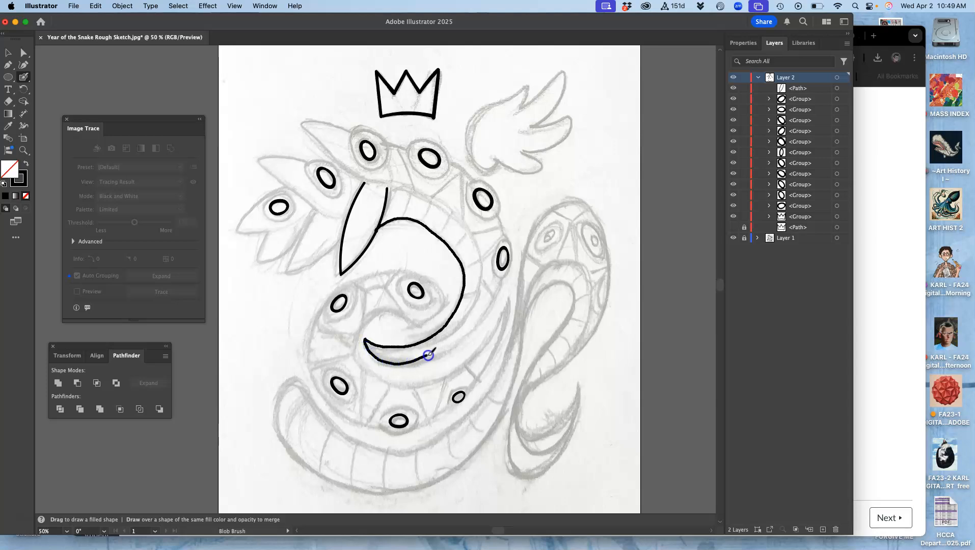
{"action": "left_click_drag", "start_coordinate": [503, 283], "coordinate": [503, 276]}
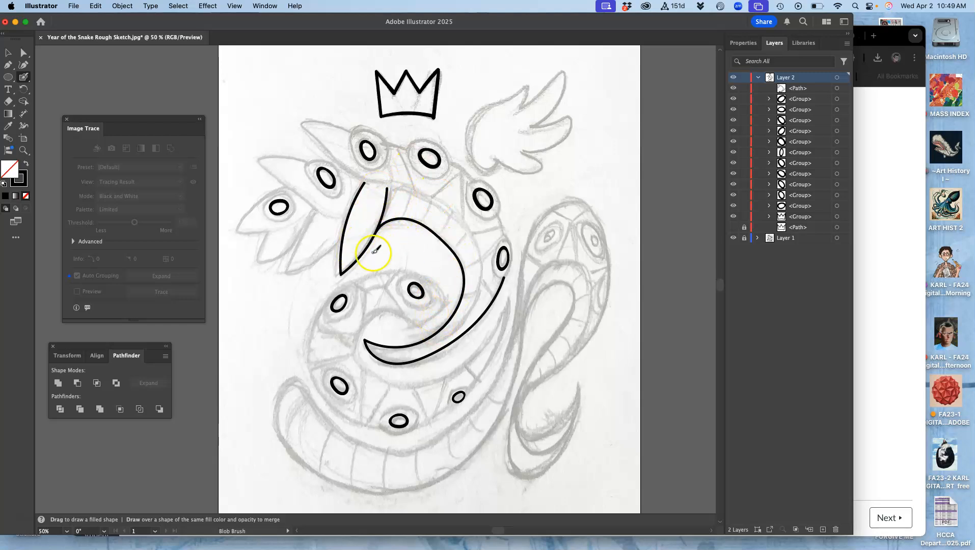
{"action": "key", "text": "super+z"}
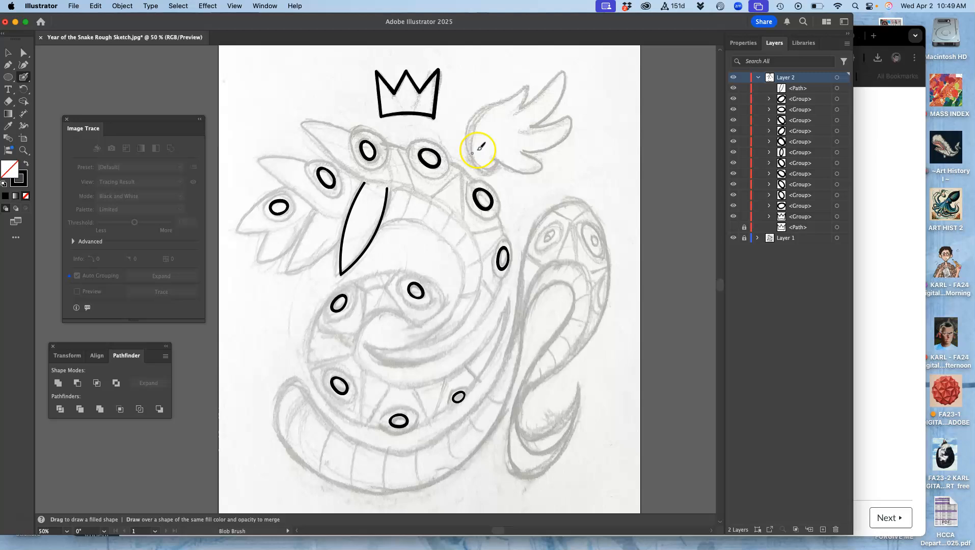
- Set the Blob Brush size to 17 pt with Pressure control and a variation of 17 pt
{"action": "double_click", "coordinate": [25, 77]}
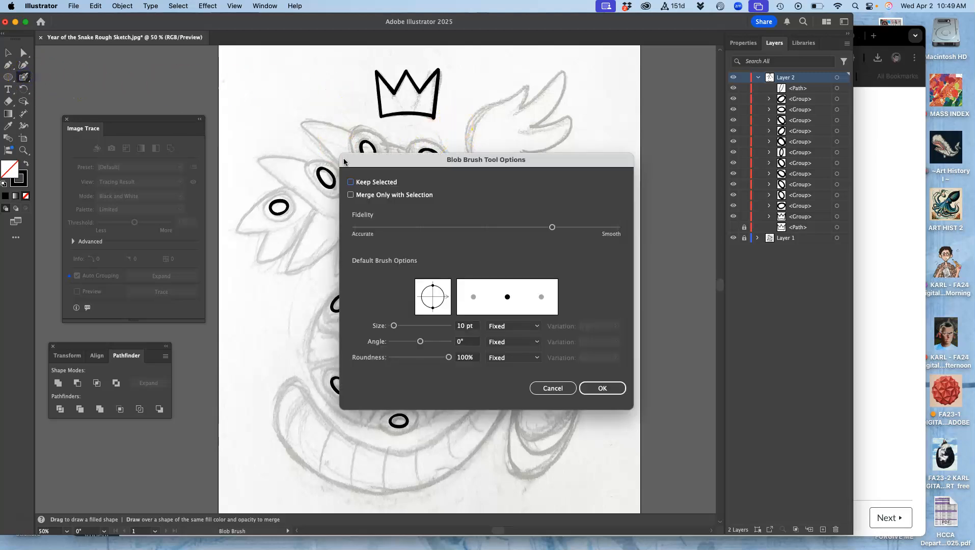
{"action": "left_click_drag", "start_coordinate": [403, 326], "coordinate": [399, 327]}
{"action": "left_click", "coordinate": [532, 326]}
{"action": "left_click", "coordinate": [509, 359]}
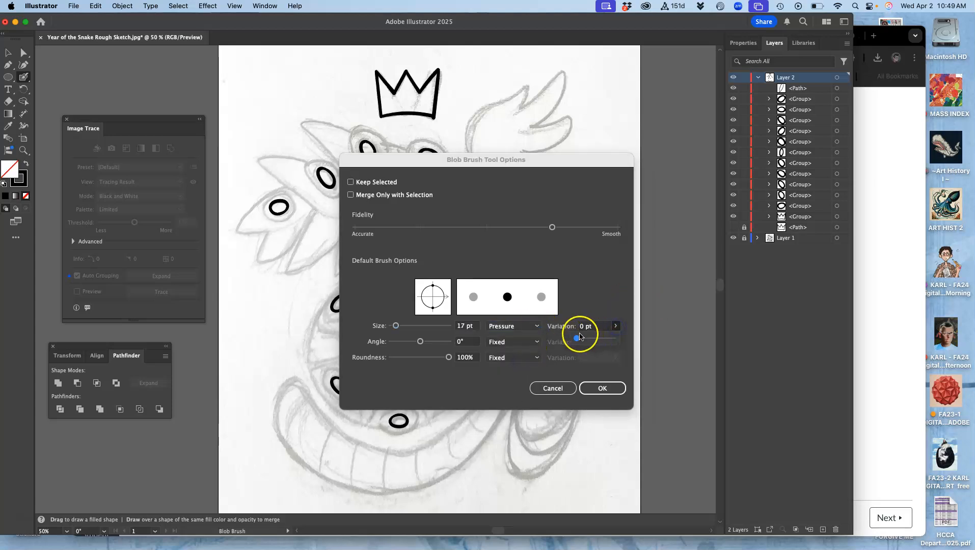
{"action": "left_click", "coordinate": [589, 328]}
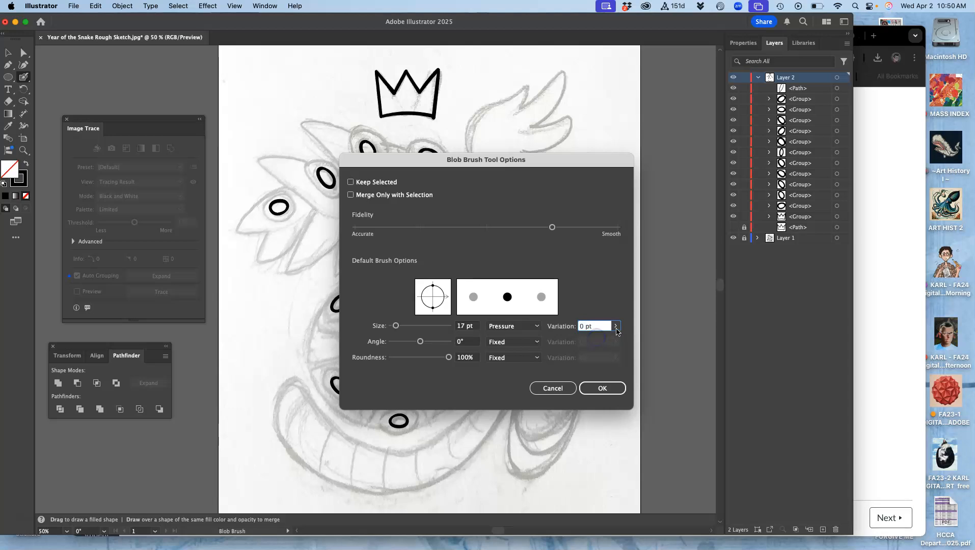
{"action": "left_click", "coordinate": [616, 326]}
{"action": "left_click_drag", "start_coordinate": [583, 336], "coordinate": [613, 342]}
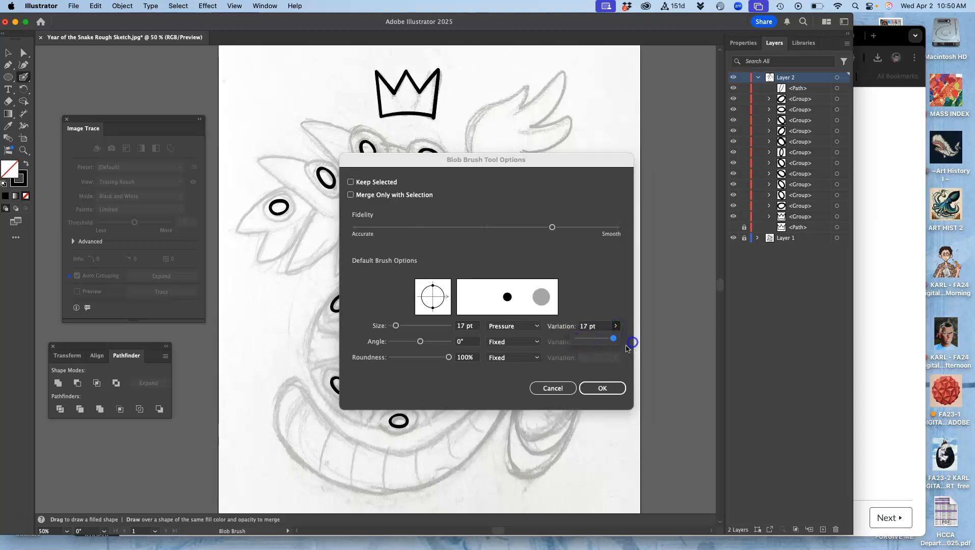
{"action": "left_click", "coordinate": [602, 388]}
- Try out the pressure-sensitive brush with long test strokes beside the small snake at the sketch's right edge
{"action": "left_click_drag", "start_coordinate": [599, 131], "coordinate": [594, 163]}
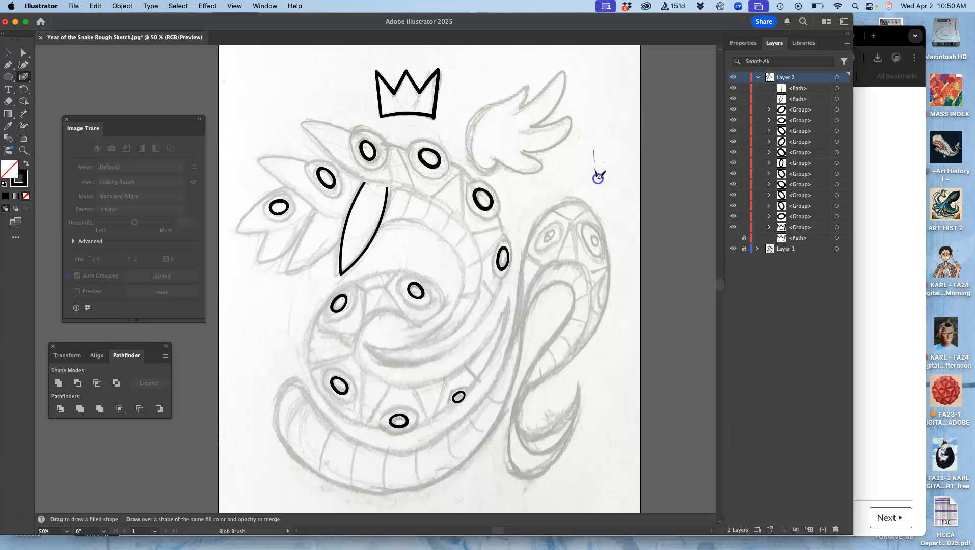
{"action": "mouse_move", "coordinate": [611, 216]}
{"action": "left_mouse_down"}
{"action": "mouse_move", "coordinate": [601, 322]}
{"action": "mouse_move", "coordinate": [571, 428]}
{"action": "left_mouse_up"}
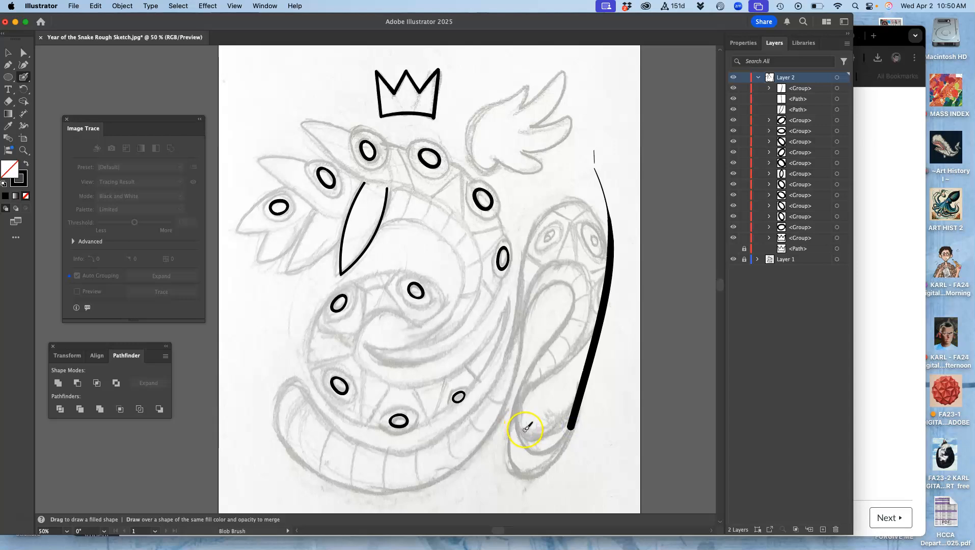
{"action": "key", "text": "cmd+z"}
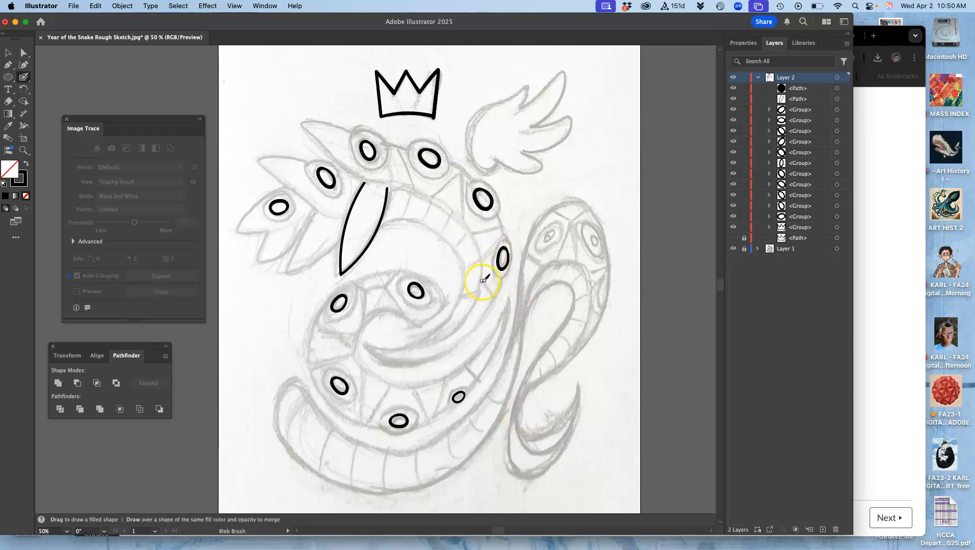
- Duplicate the small eye ring at the right end of the lower body's row of eyes
{"action": "key", "text": "cmd+equal"}
{"action": "key", "text": "cmd+equal"}
{"action": "left_click_drag", "start_coordinate": [509, 287], "coordinate": [434, 61]}
{"action": "left_click_drag", "start_coordinate": [512, 216], "coordinate": [457, 216]}
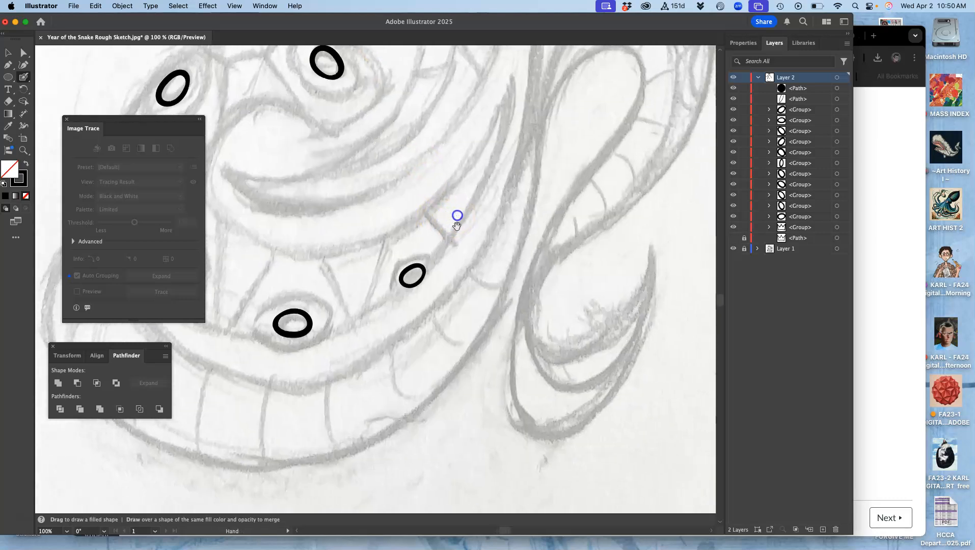
{"action": "key", "text": "super+z"}
{"action": "left_click", "coordinate": [424, 272], "text": "super"}
{"action": "key", "text": "super+c"}
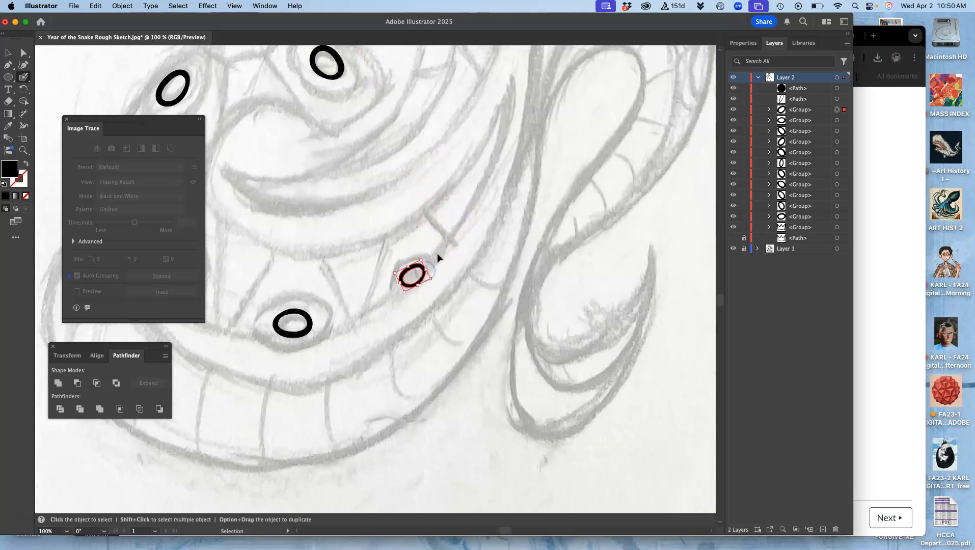
{"action": "key", "text": "super+v"}
- Move the duplicated ring onto the left eye of the small snake at the sketch's right edge and fit it to the drawn eye
{"action": "left_click_drag", "start_coordinate": [383, 268], "coordinate": [388, 279]}
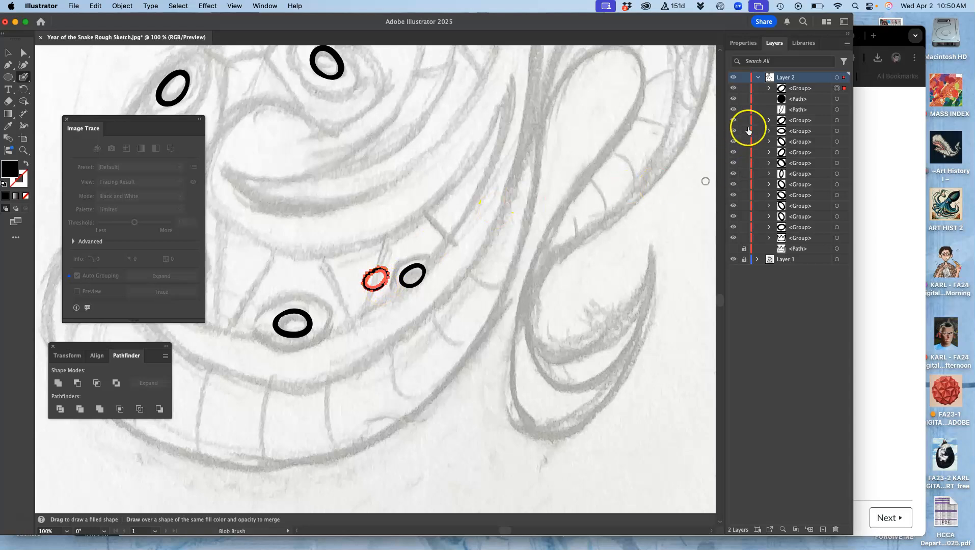
{"action": "left_click", "coordinate": [734, 120]}
{"action": "left_click", "coordinate": [734, 120]}
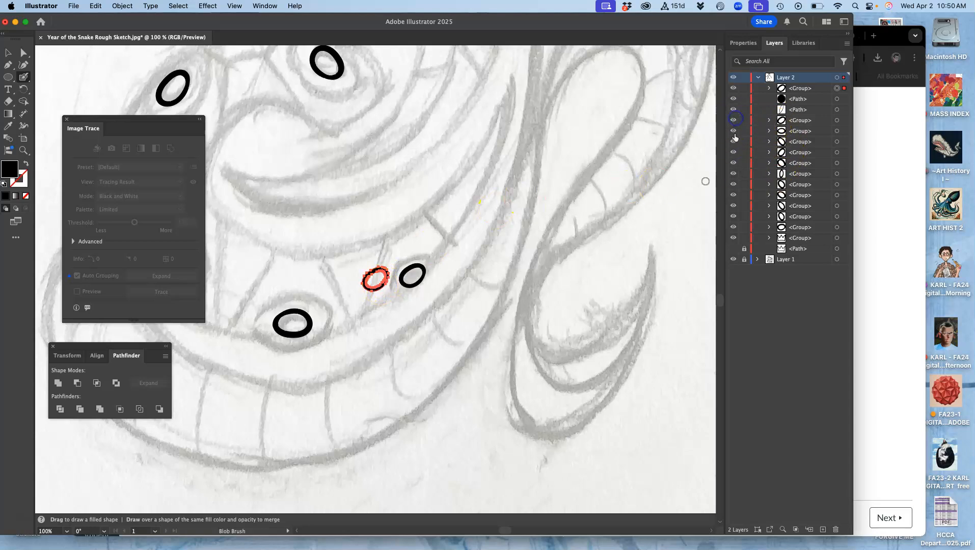
{"action": "left_click", "coordinate": [8, 53]}
{"action": "left_click_drag", "start_coordinate": [366, 279], "coordinate": [404, 321]}
{"action": "left_click_drag", "start_coordinate": [419, 282], "coordinate": [435, 124]}
{"action": "left_click", "coordinate": [421, 121]}
{"action": "left_click", "coordinate": [425, 119]}
{"action": "key", "text": "Up"}
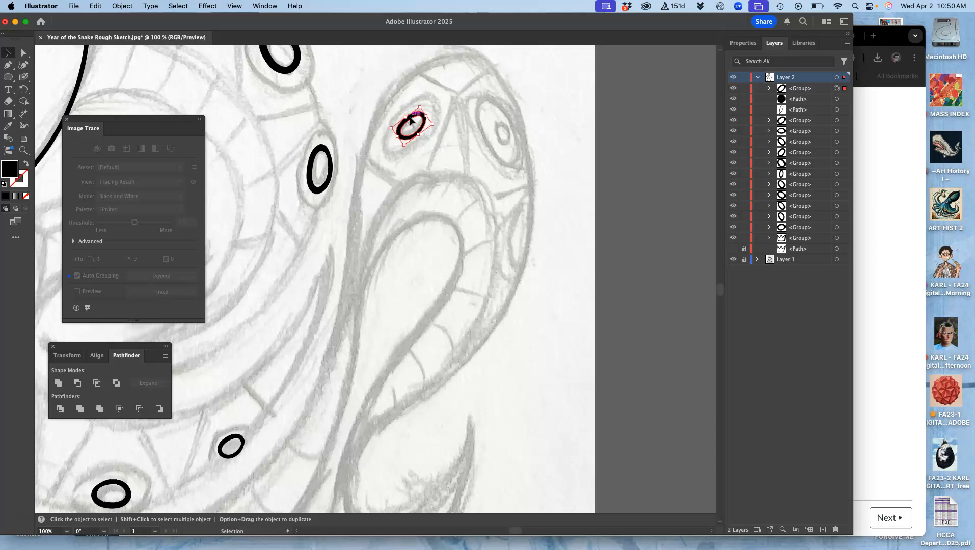
- Paste two more eye rings and fit them over the small snake's right eye and the narrow eye on its outer edge
{"action": "key", "text": "super+v"}
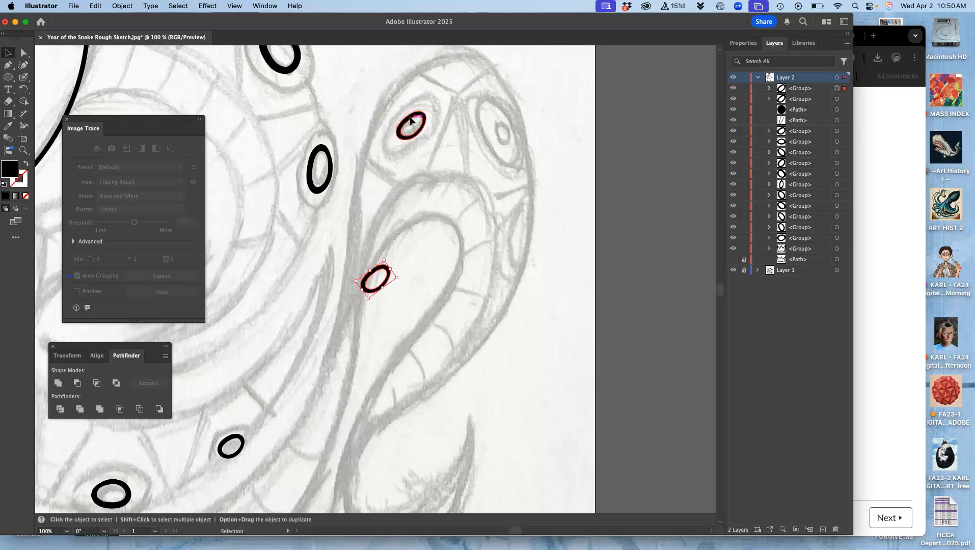
{"action": "left_click_drag", "start_coordinate": [403, 279], "coordinate": [481, 119]}
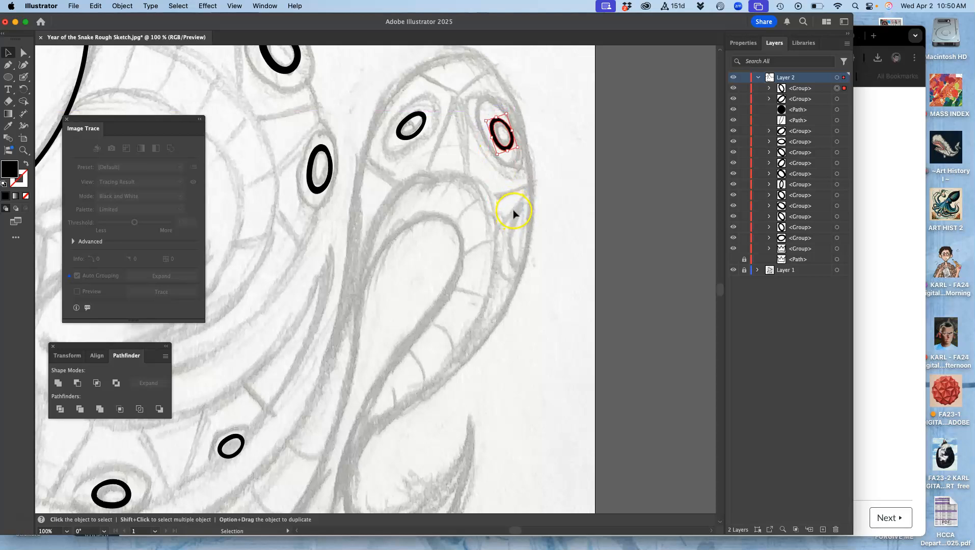
{"action": "key", "text": "super+v"}
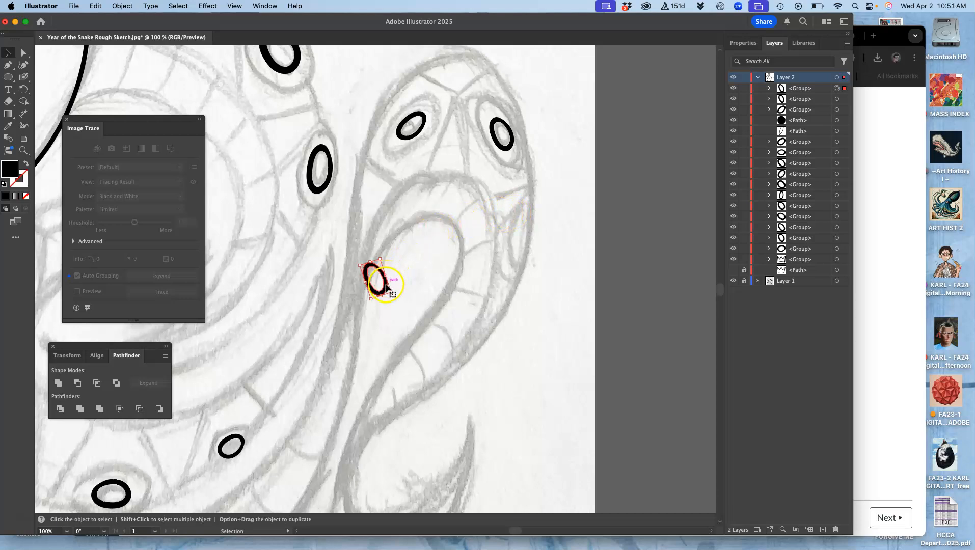
{"action": "key", "text": "super+z"}
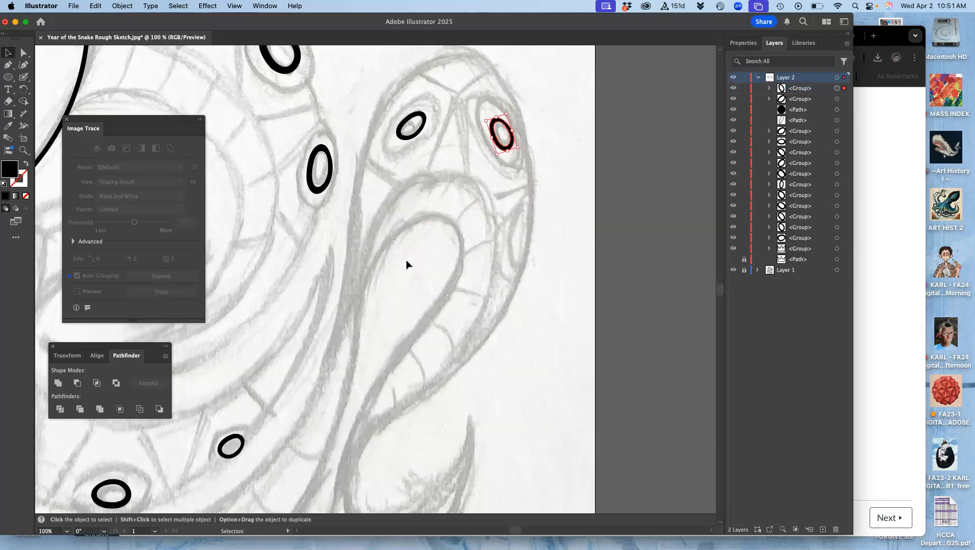
{"action": "key", "text": "super+v"}
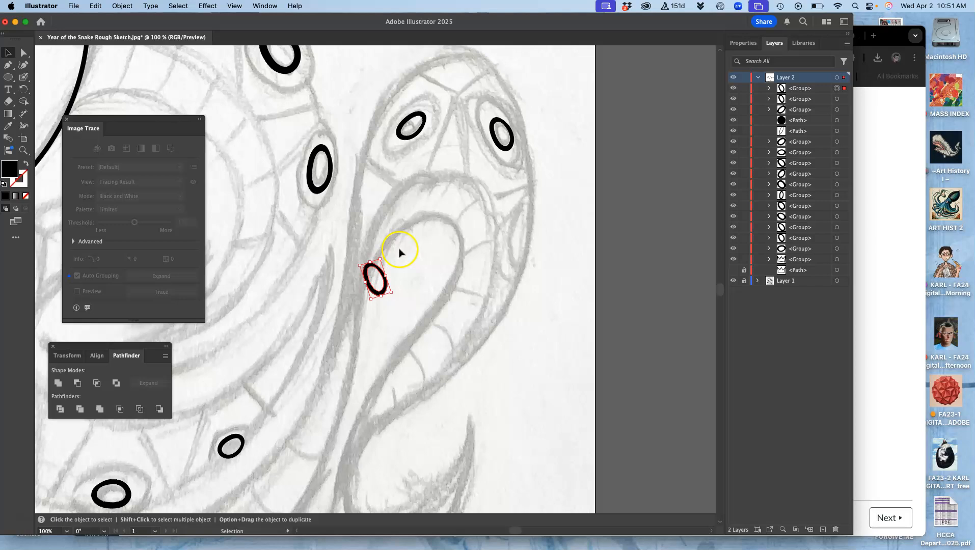
{"action": "left_click_drag", "start_coordinate": [374, 270], "coordinate": [516, 235]}
{"action": "left_click", "coordinate": [555, 235]}
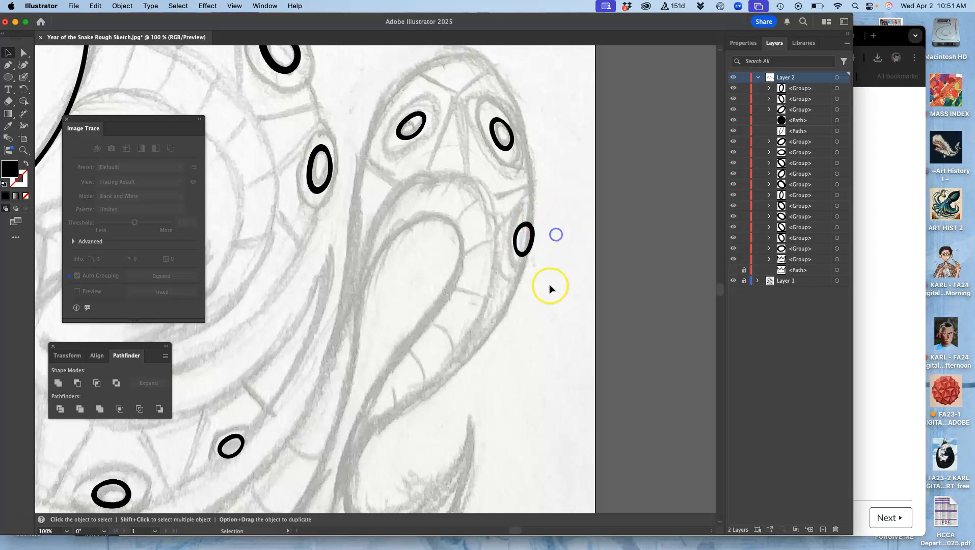
- Duplicate the eye ring of the leftmost head of the large snake
{"action": "mouse_move", "coordinate": [474, 268]}
{"action": "left_mouse_down"}
{"action": "mouse_move", "coordinate": [479, 238]}
{"action": "mouse_move", "coordinate": [547, 125]}
{"action": "left_mouse_up"}
{"action": "mouse_move", "coordinate": [387, 249]}
{"action": "left_mouse_down"}
{"action": "mouse_move", "coordinate": [537, 305]}
{"action": "mouse_move", "coordinate": [576, 346]}
{"action": "left_mouse_up"}
{"action": "mouse_move", "coordinate": [450, 235]}
{"action": "left_mouse_down"}
{"action": "mouse_move", "coordinate": [538, 312]}
{"action": "mouse_move", "coordinate": [584, 370]}
{"action": "left_mouse_up"}
{"action": "mouse_move", "coordinate": [495, 177]}
{"action": "left_mouse_down"}
{"action": "mouse_move", "coordinate": [542, 250]}
{"action": "mouse_move", "coordinate": [518, 223]}
{"action": "left_mouse_up"}
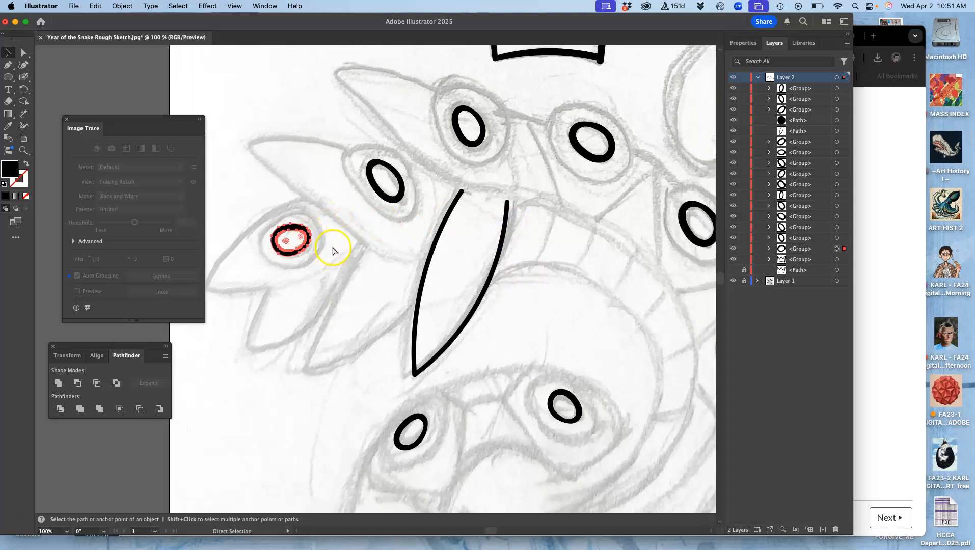
{"action": "key", "text": "super+c"}
{"action": "key", "text": "super+v"}
- Enlarge, rotate and stretch the duplicated ring around the leftmost head's eye to form its outer contour
{"action": "left_click_drag", "start_coordinate": [366, 269], "coordinate": [314, 203]}
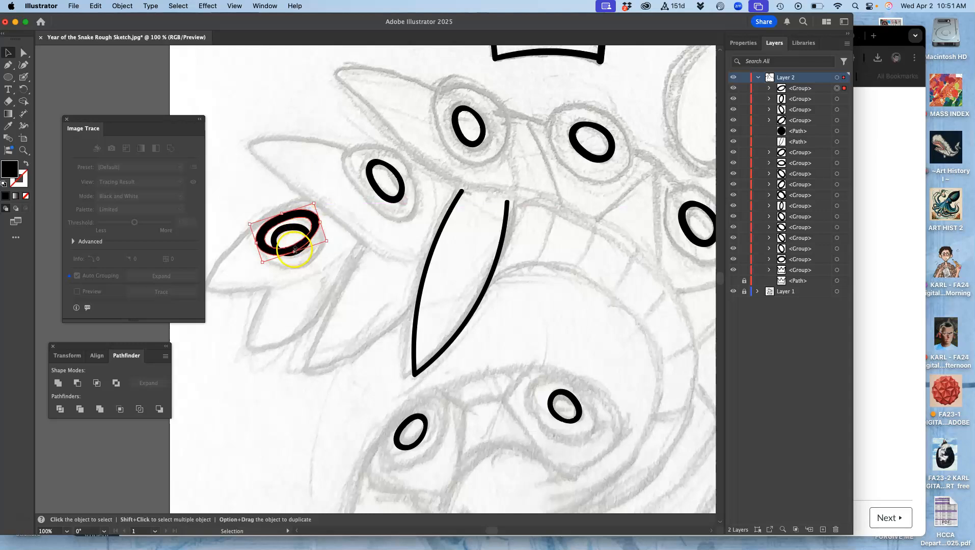
{"action": "left_click_drag", "start_coordinate": [295, 251], "coordinate": [308, 268]}
{"action": "left_click_drag", "start_coordinate": [309, 268], "coordinate": [261, 257]}
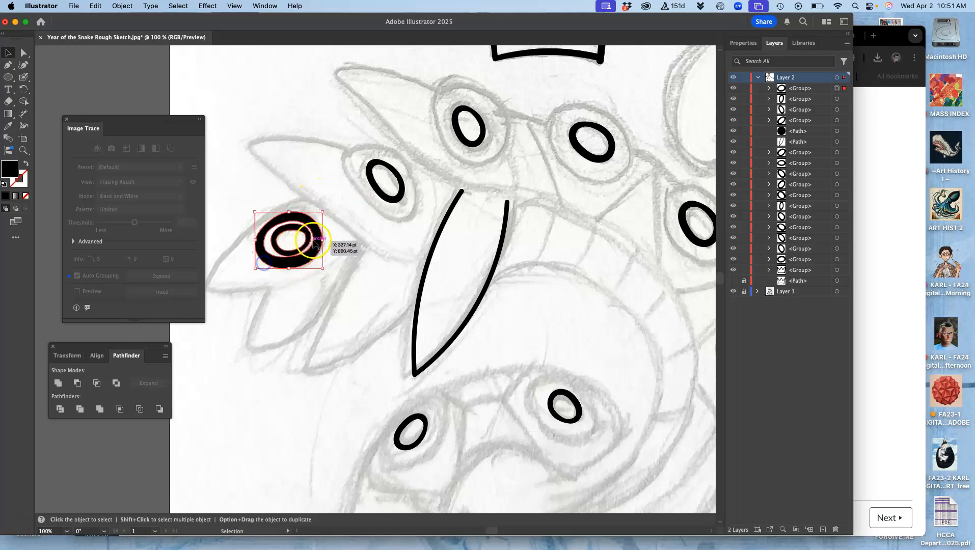
{"action": "left_click_drag", "start_coordinate": [323, 240], "coordinate": [328, 243]}
{"action": "left_click_drag", "start_coordinate": [291, 268], "coordinate": [291, 268]}
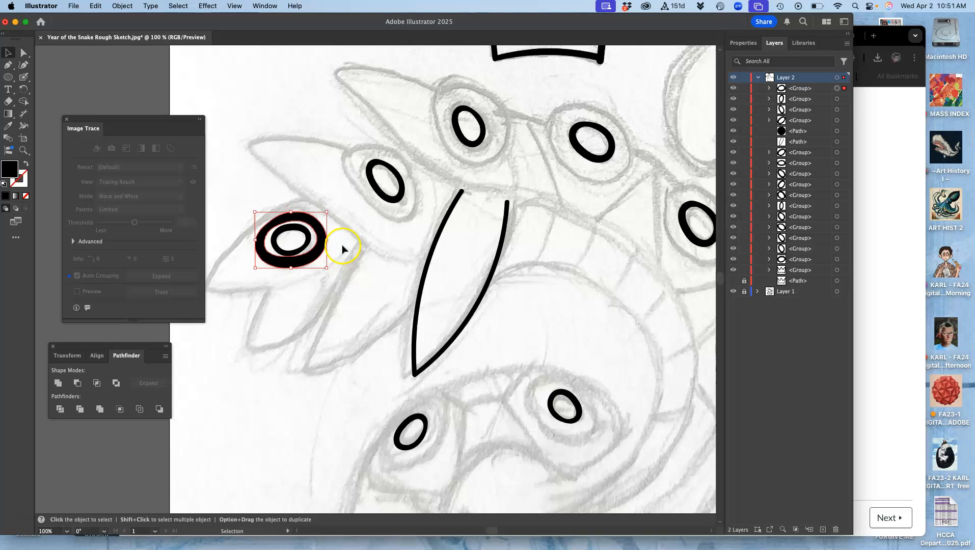
{"action": "left_click", "coordinate": [377, 250]}
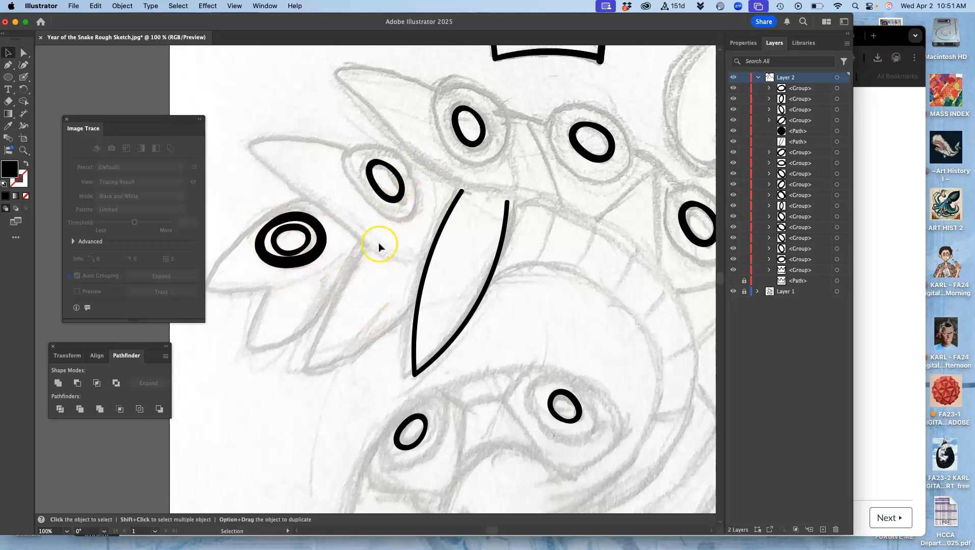
- Ink the leftmost head's outline, from the brow around the open mouth and up the jaw, with the Blob Brush
{"action": "left_click", "coordinate": [24, 77]}
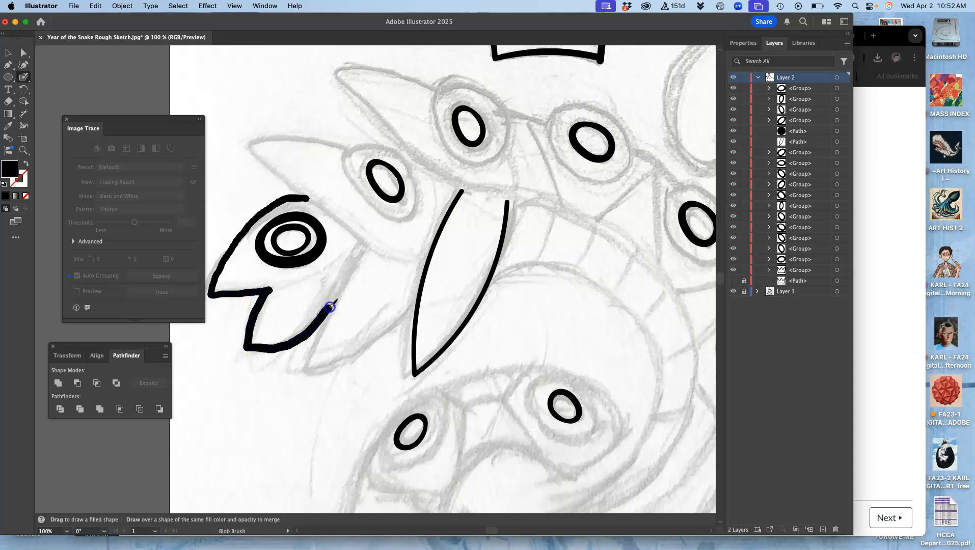
{"action": "left_click_drag", "start_coordinate": [368, 246], "coordinate": [369, 245]}
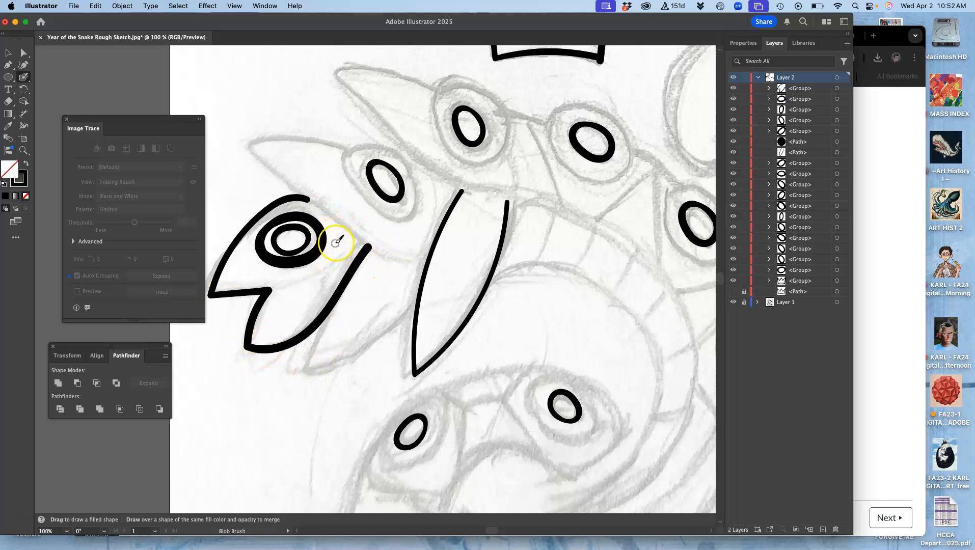
- Close Image Trace and switch to the Pencil tool, accepting its current options
{"action": "key", "text": "super+equal"}
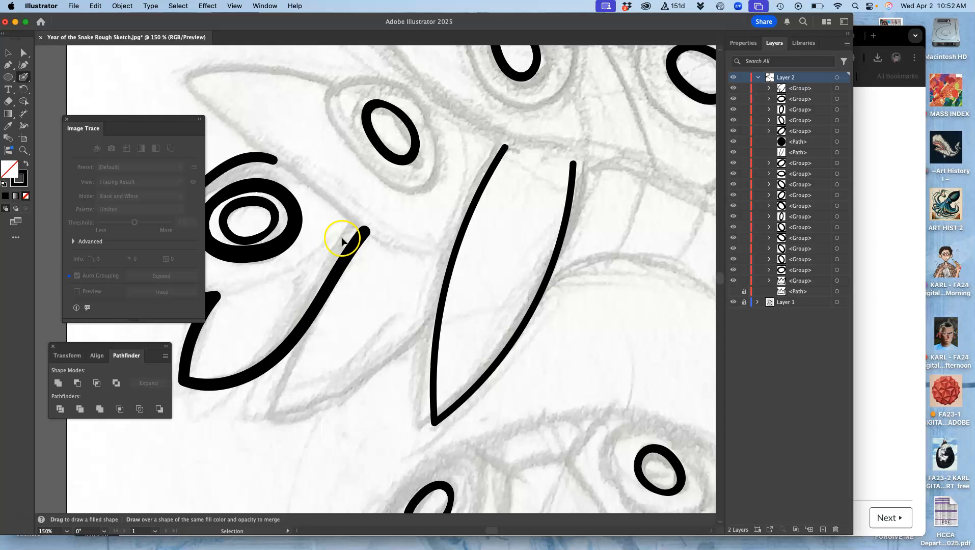
{"action": "key", "text": "super+equal"}
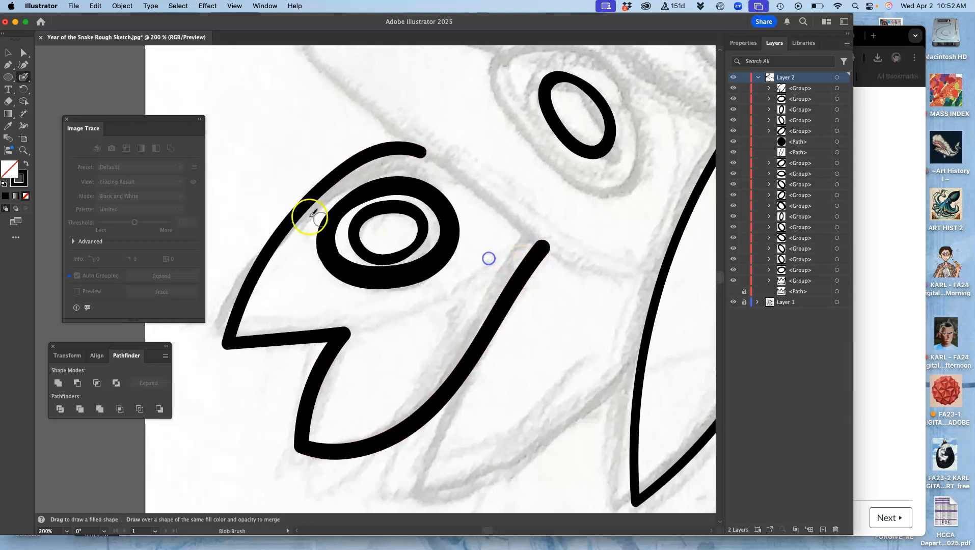
{"action": "left_click", "coordinate": [66, 119]}
{"action": "left_click_drag", "start_coordinate": [21, 77], "coordinate": [61, 100]}
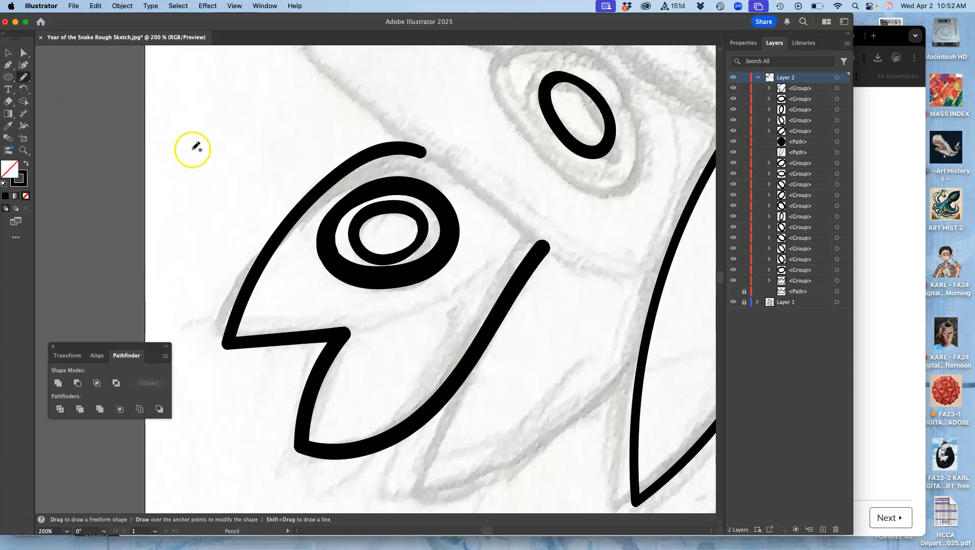
{"action": "double_click", "coordinate": [25, 79]}
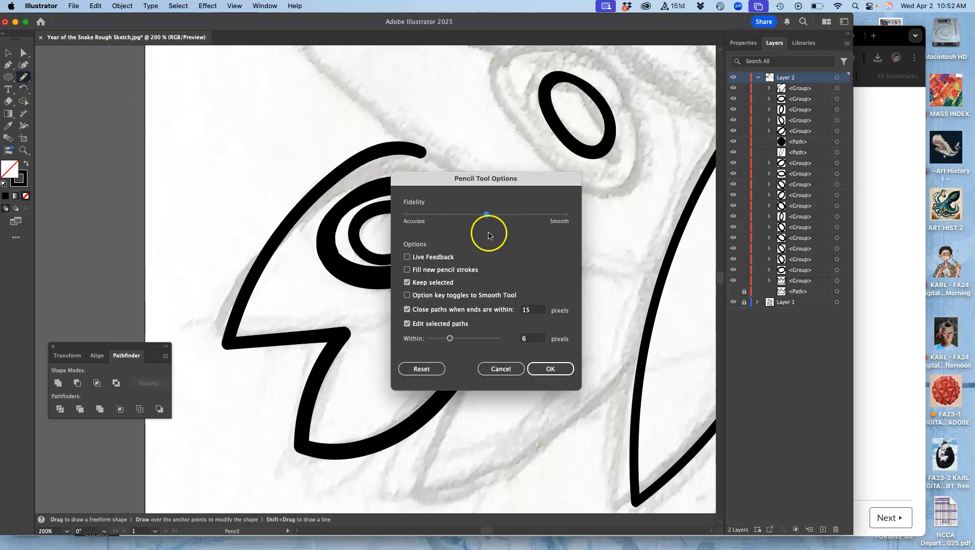
{"action": "left_click", "coordinate": [551, 369]}
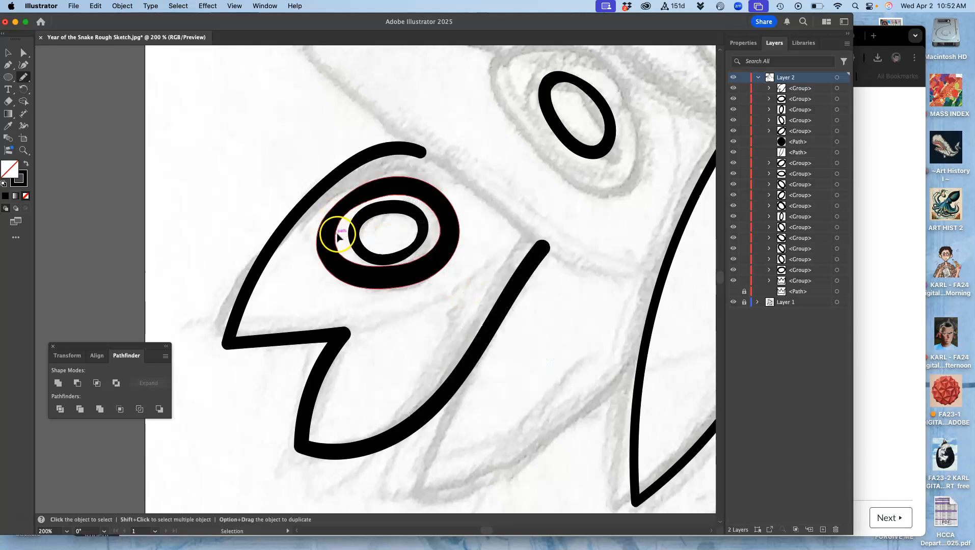
- Select the leftmost head's outer eye ring and redraw its lower inner edge farther out with the Pencil tool to thin the line
{"action": "left_click", "coordinate": [23, 52]}
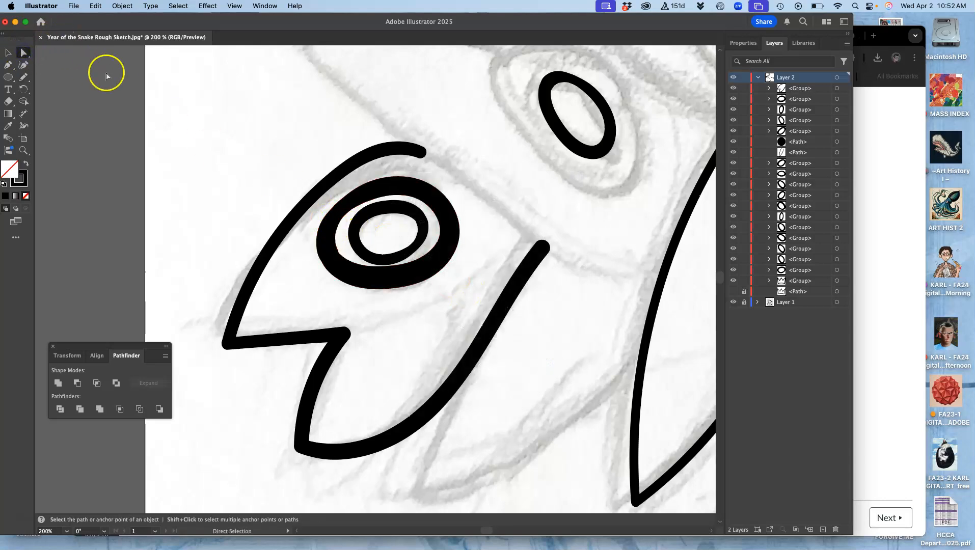
{"action": "left_click", "coordinate": [324, 248]}
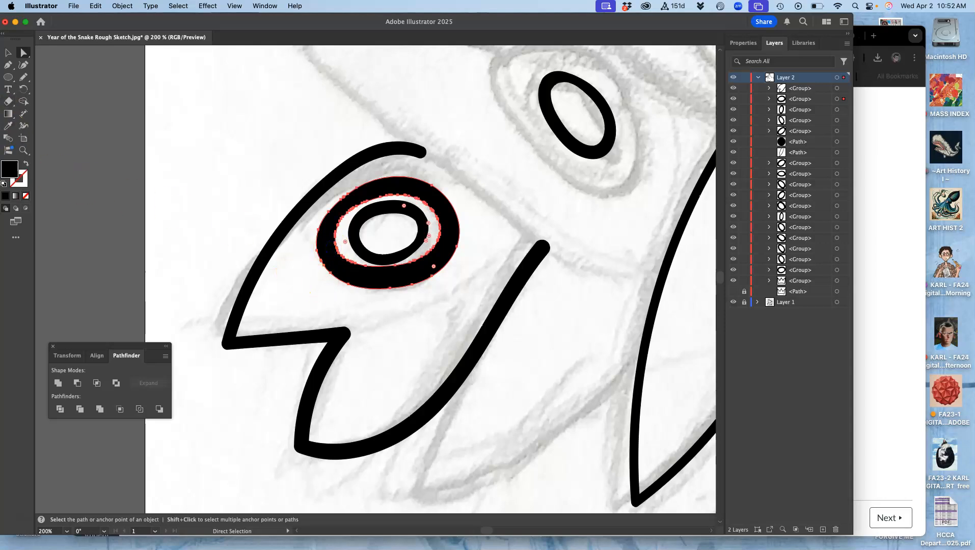
{"action": "key", "text": "super+equal"}
{"action": "key", "text": "super+equal"}
{"action": "key", "text": "super+equal"}
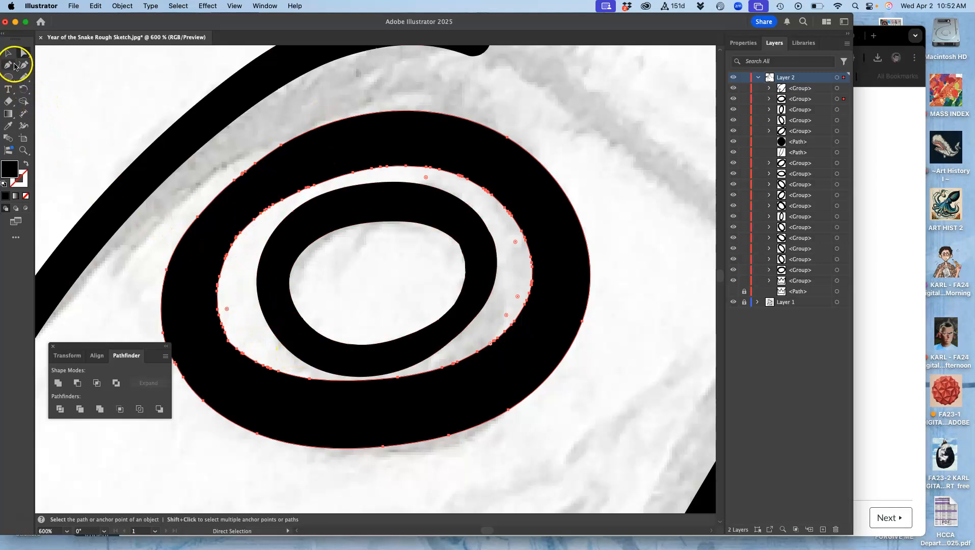
{"action": "left_click", "coordinate": [23, 77]}
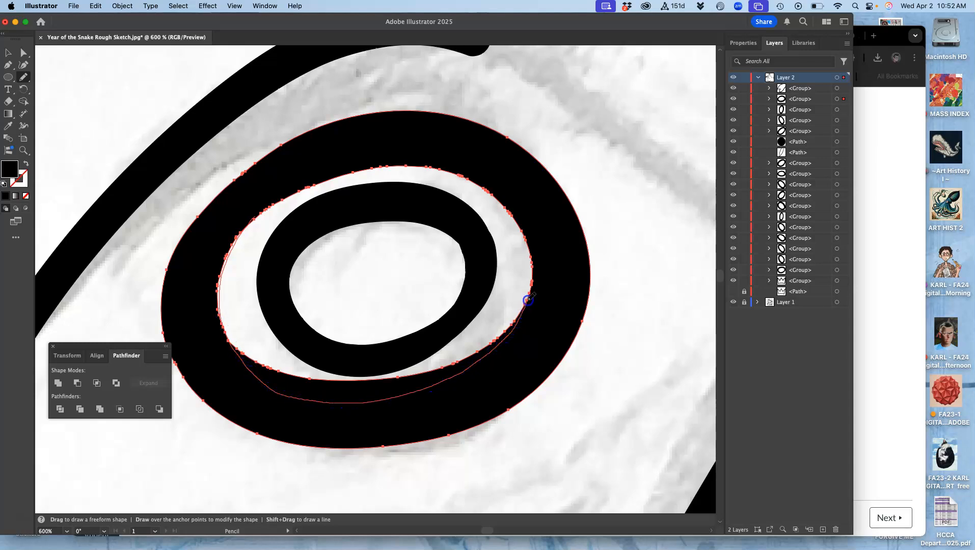
{"action": "left_click_drag", "start_coordinate": [530, 287], "coordinate": [529, 288]}
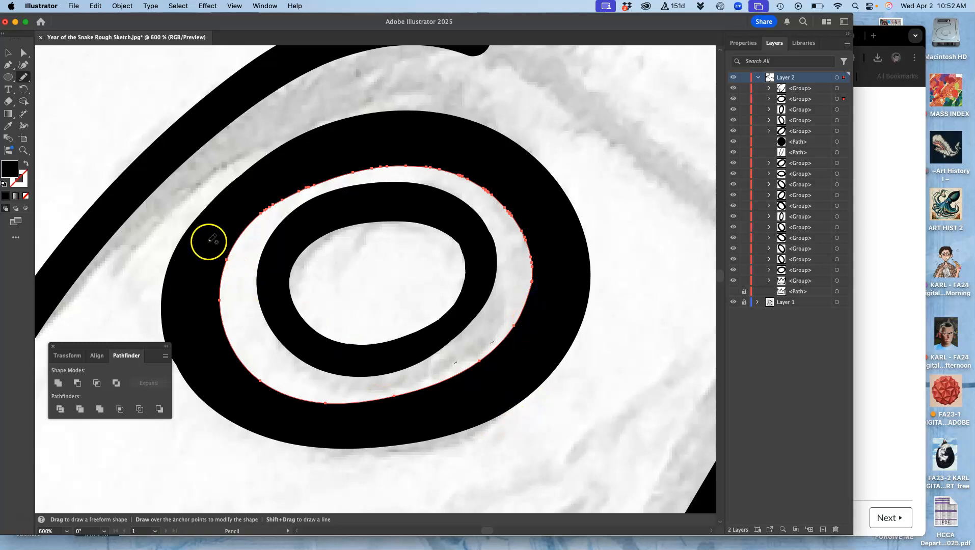
- Redraw the outer ring's upper outer edge farther in and its left inner edge farther out with the Pencil tool
{"action": "left_click", "coordinate": [272, 181], "text": "super"}
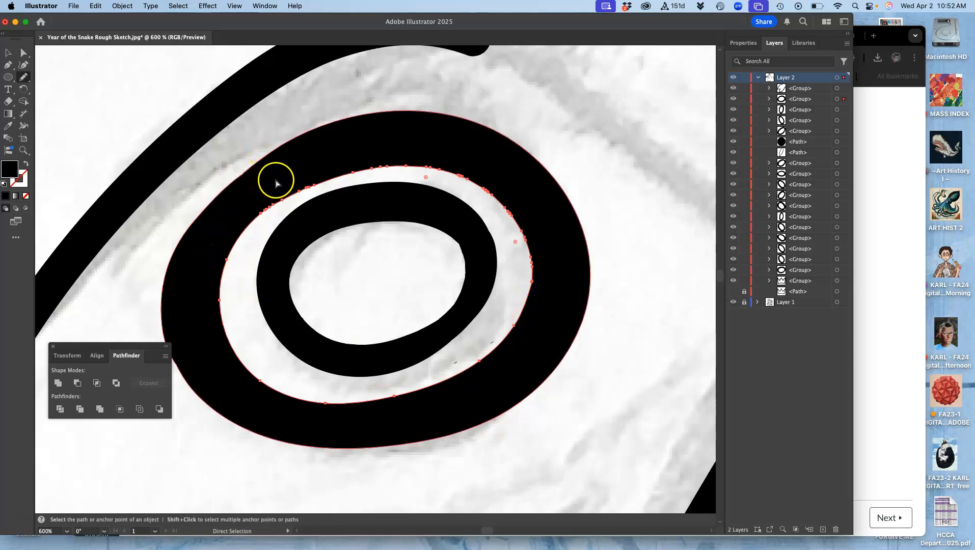
{"action": "mouse_move", "coordinate": [262, 173]}
{"action": "left_mouse_down"}
{"action": "mouse_move", "coordinate": [239, 174]}
{"action": "mouse_move", "coordinate": [218, 193]}
{"action": "left_mouse_up"}
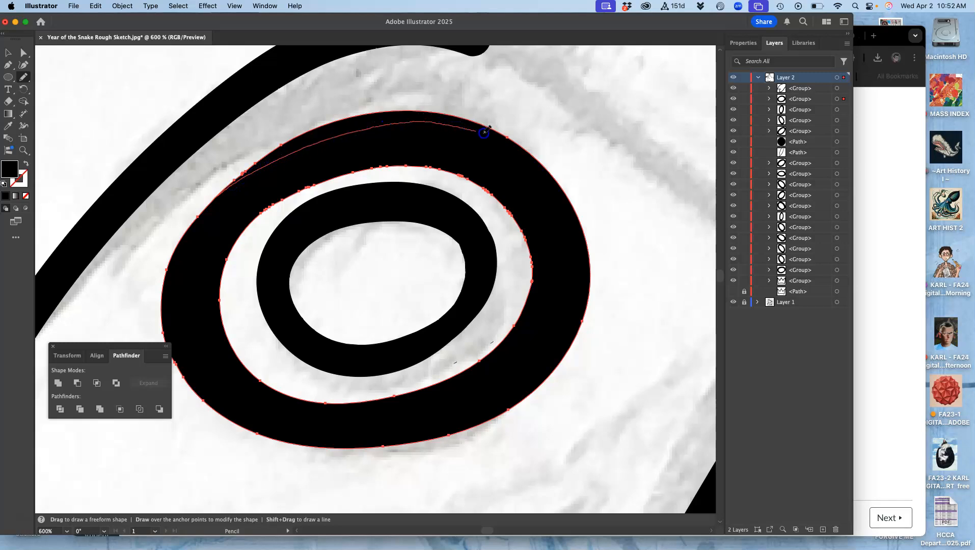
{"action": "left_click_drag", "start_coordinate": [509, 139], "coordinate": [514, 143]}
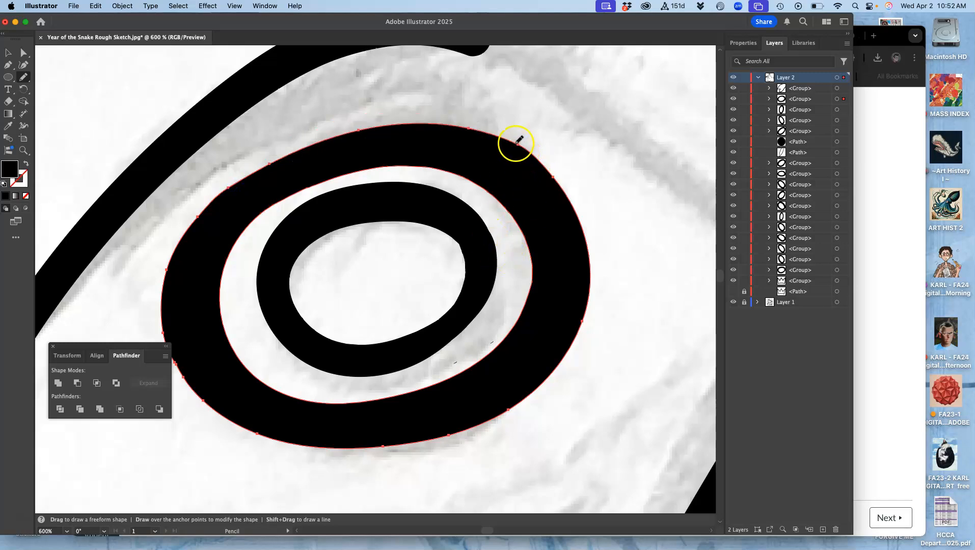
{"action": "mouse_move", "coordinate": [516, 326]}
{"action": "left_mouse_down"}
{"action": "mouse_move", "coordinate": [400, 189]}
{"action": "mouse_move", "coordinate": [301, 175]}
{"action": "mouse_move", "coordinate": [245, 205]}
{"action": "left_mouse_up"}
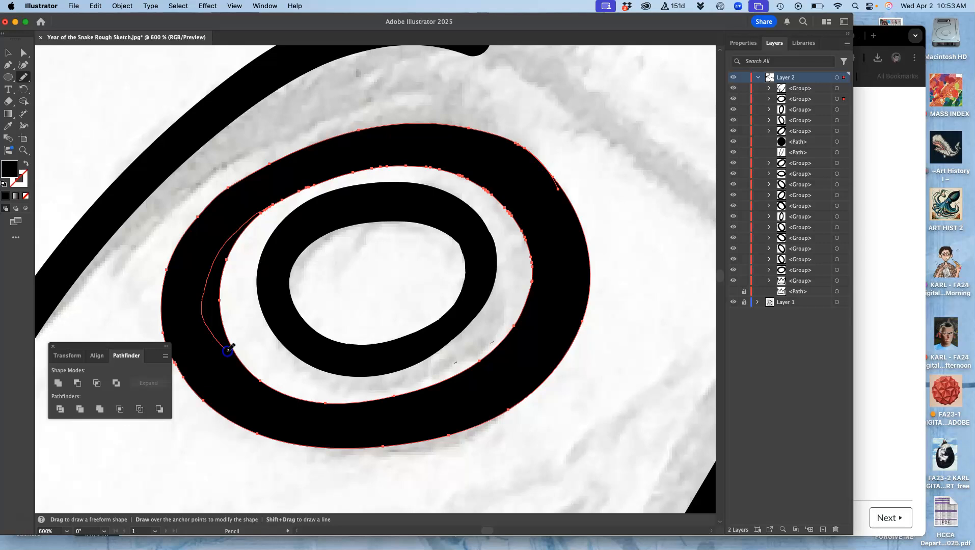
{"action": "left_click_drag", "start_coordinate": [264, 380], "coordinate": [270, 385]}
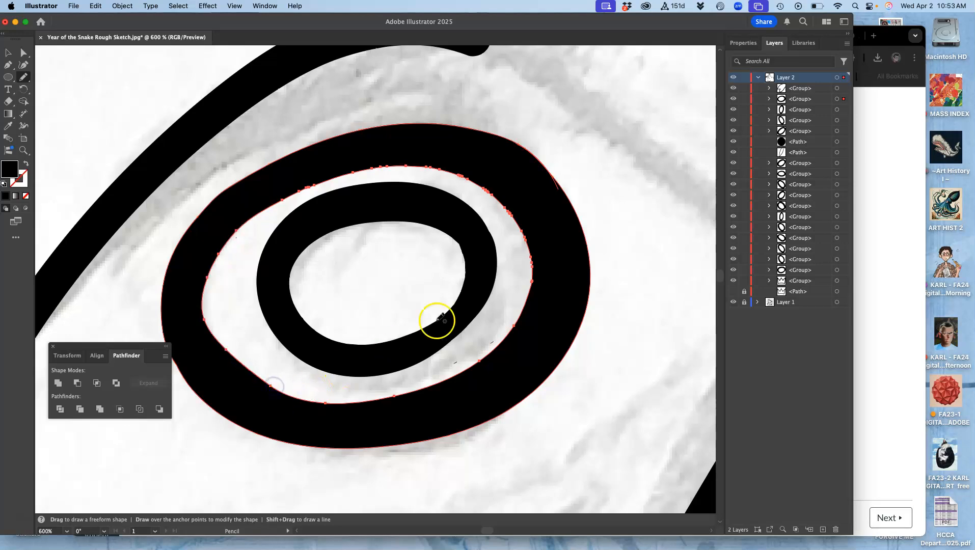